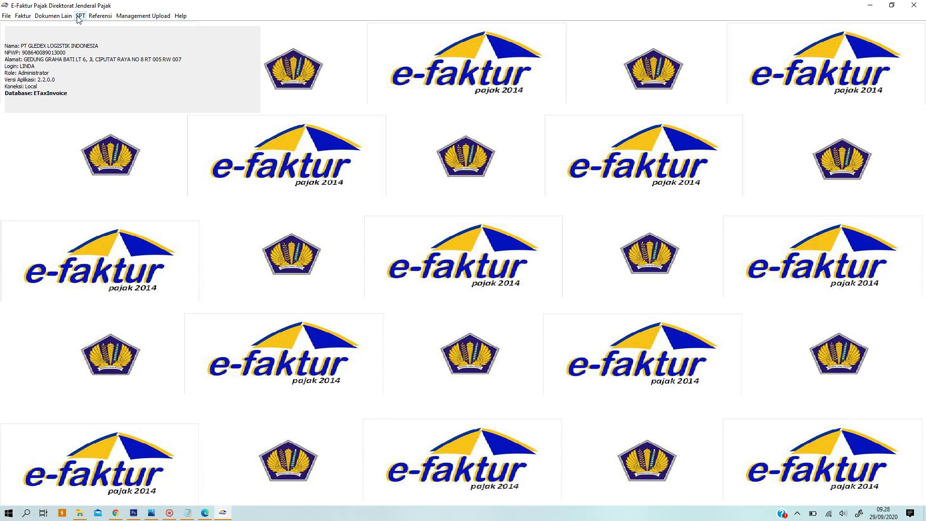
- Browse the Faktur, Dokumen Lain and Management Upload menus, check Monitor Upload, then open SPT Posting
left_click(23, 16)
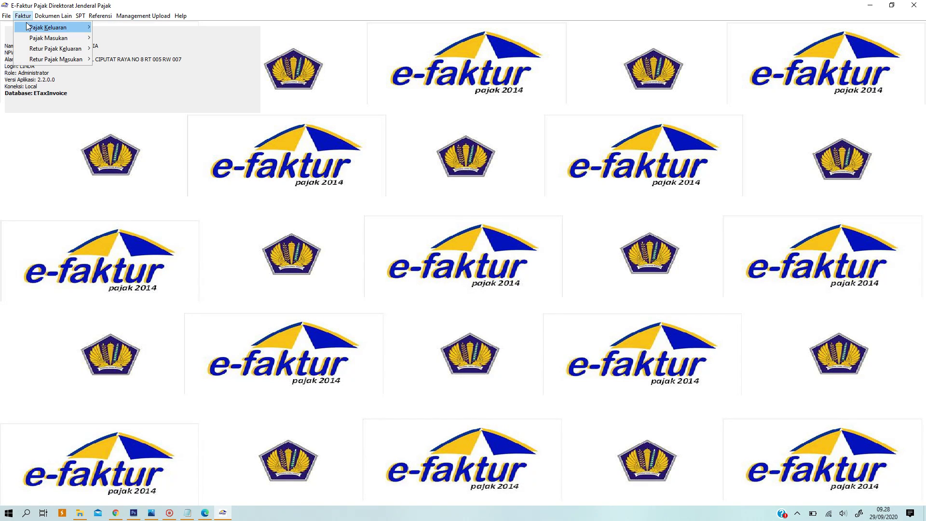
mouse_move(53, 15)
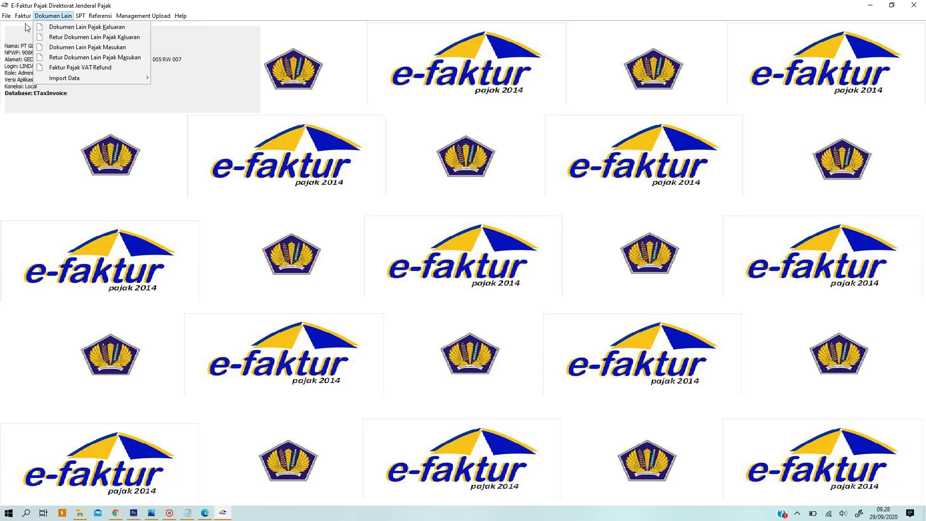
mouse_move(23, 17)
mouse_move(63, 37)
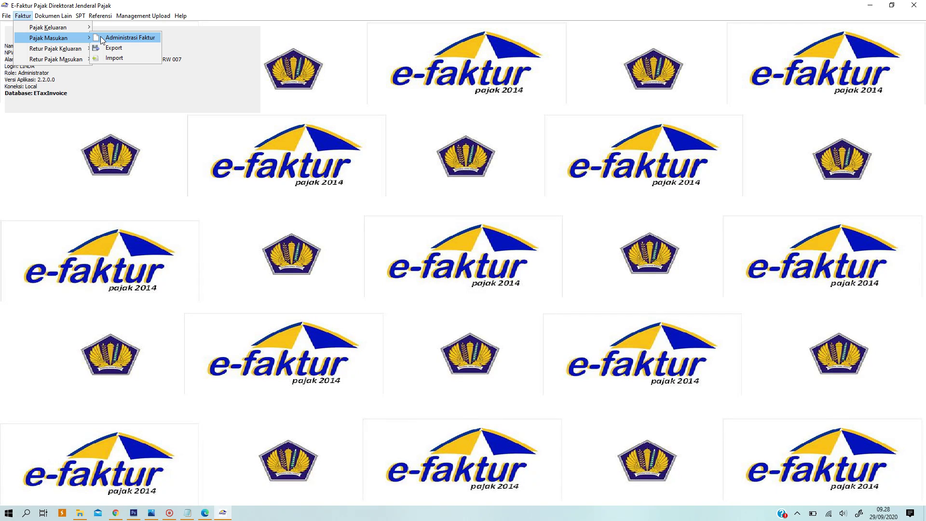
mouse_move(144, 19)
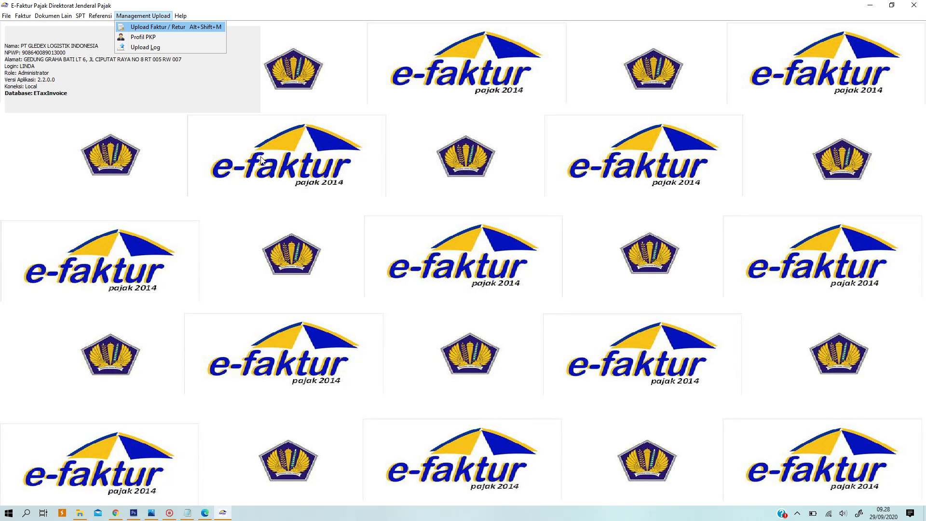
left_click(149, 26)
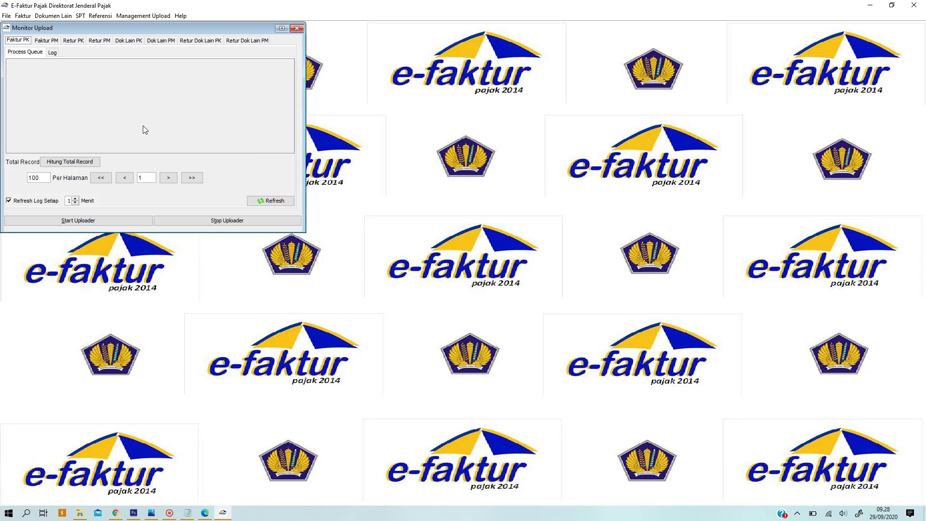
left_click(296, 28)
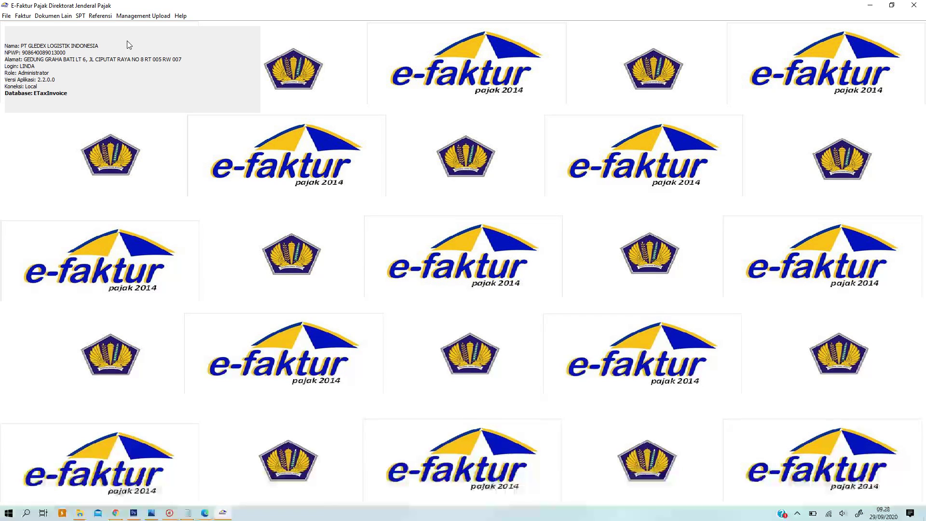
left_click(80, 18)
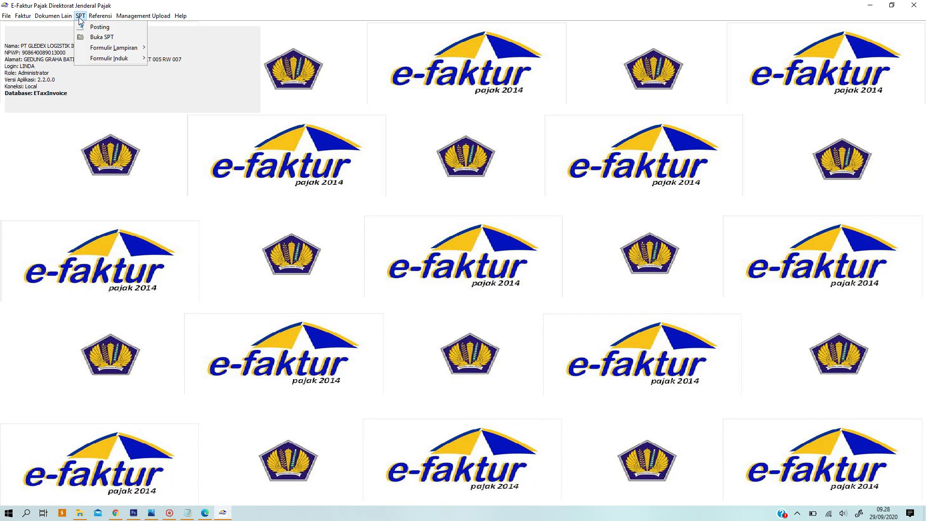
left_click(92, 27)
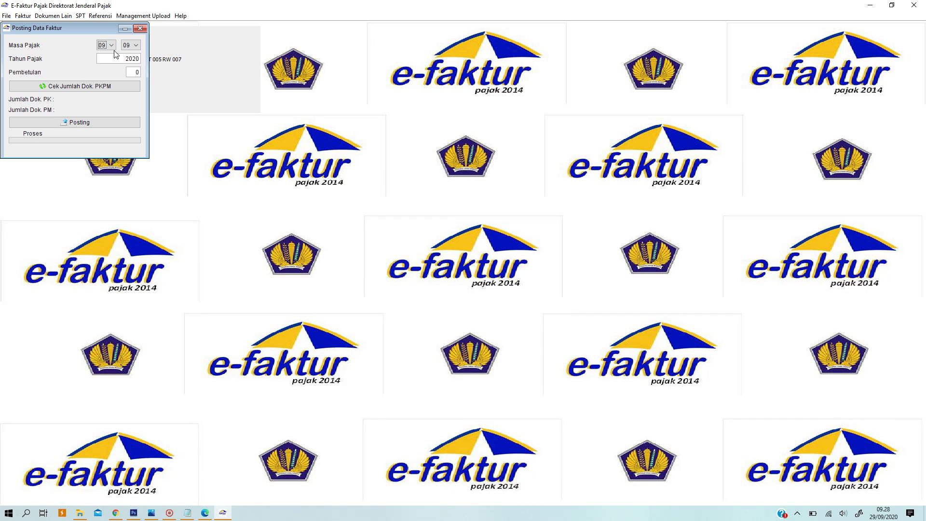
- Set the posting period to 08 and check the document count: 2 PK and 1 PM
left_click(111, 46)
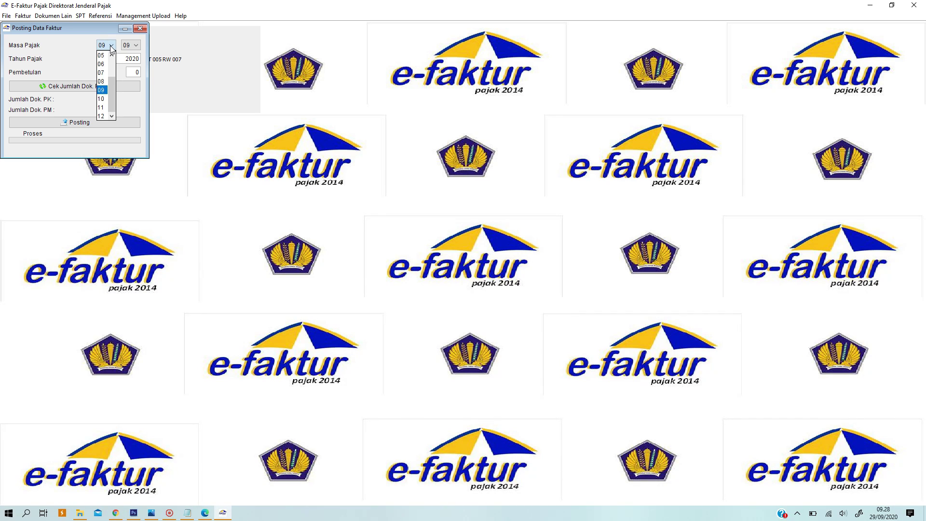
left_click(103, 79)
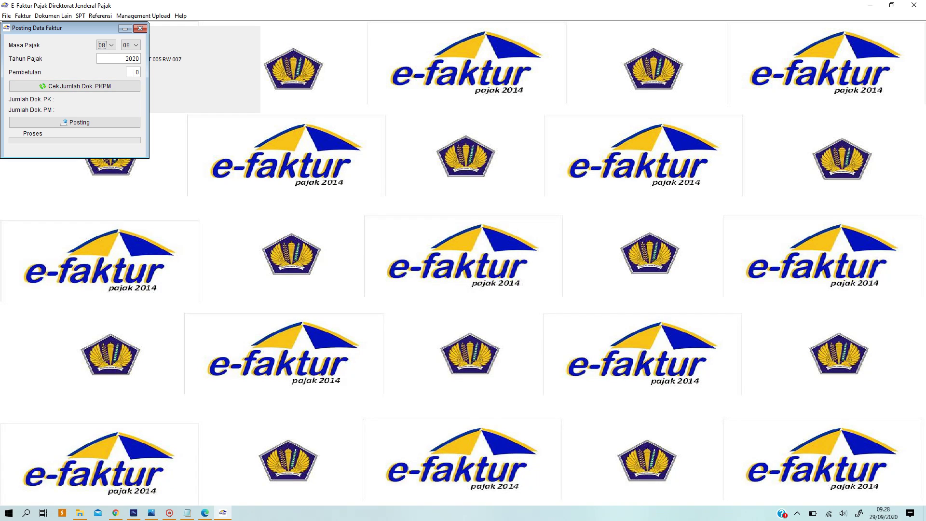
left_click(138, 73)
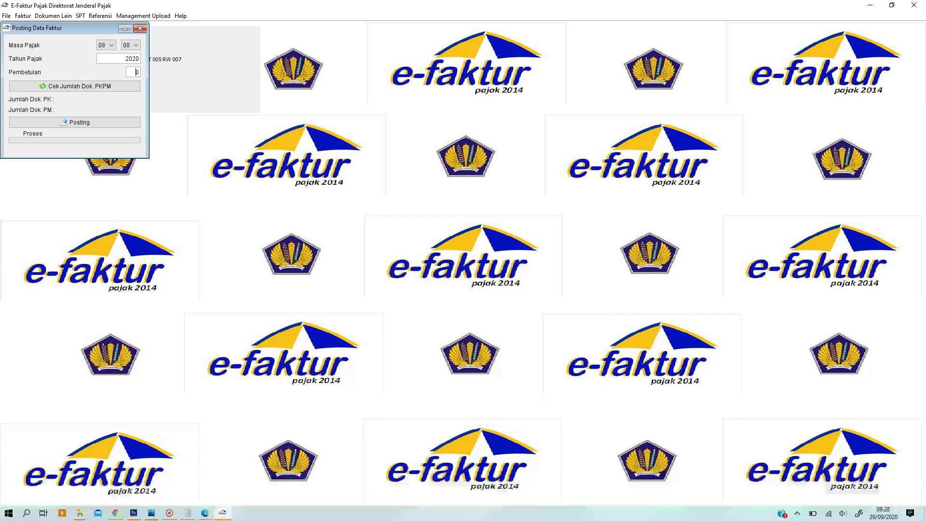
left_click(98, 88)
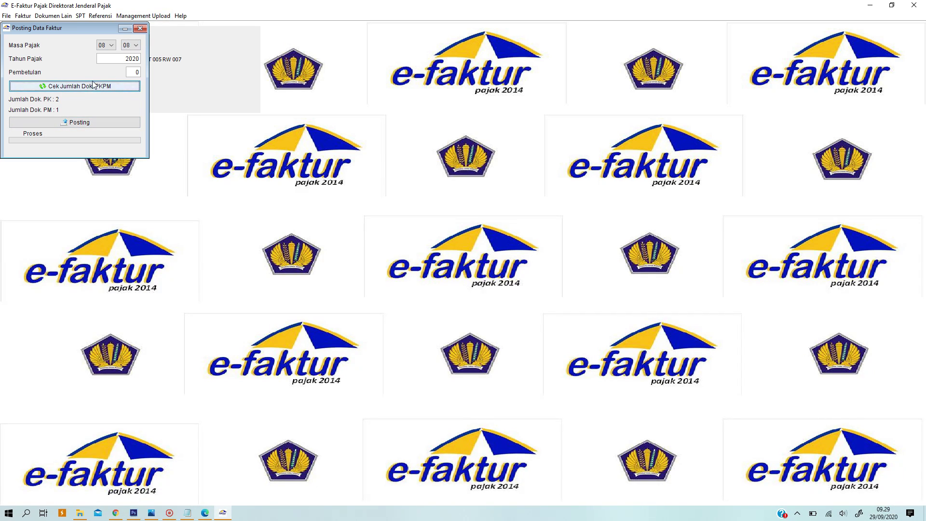
- Close the posting window and open the 2020 period 8-8 SPT, revision 0, for editing
left_click(140, 28)
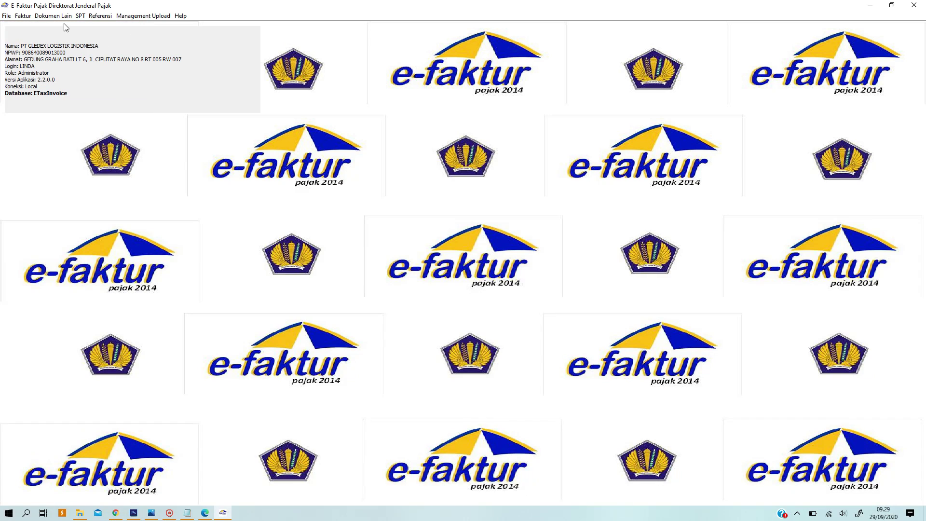
left_click(80, 16)
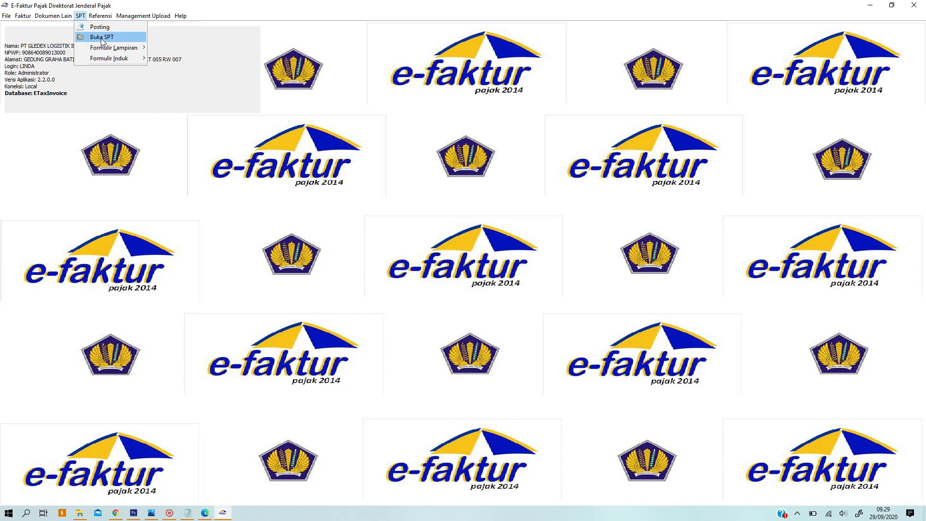
left_click(102, 38)
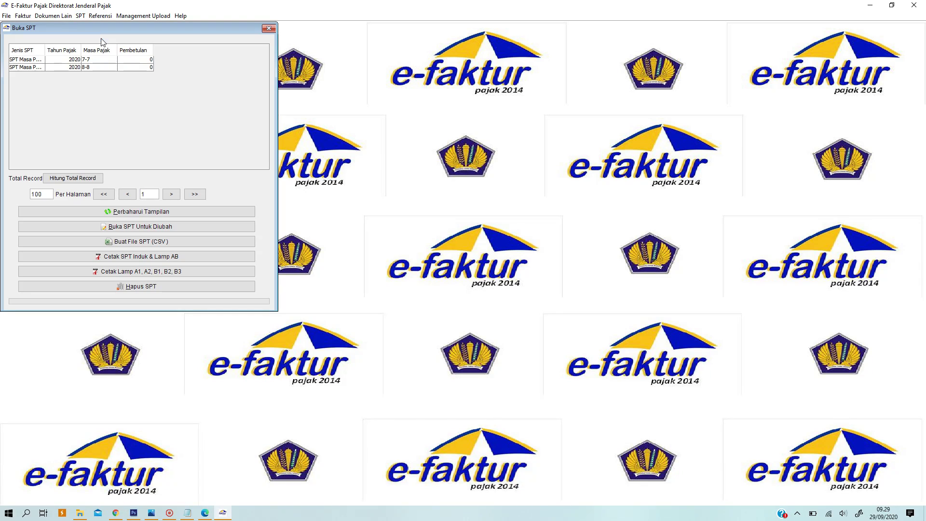
left_click(158, 212)
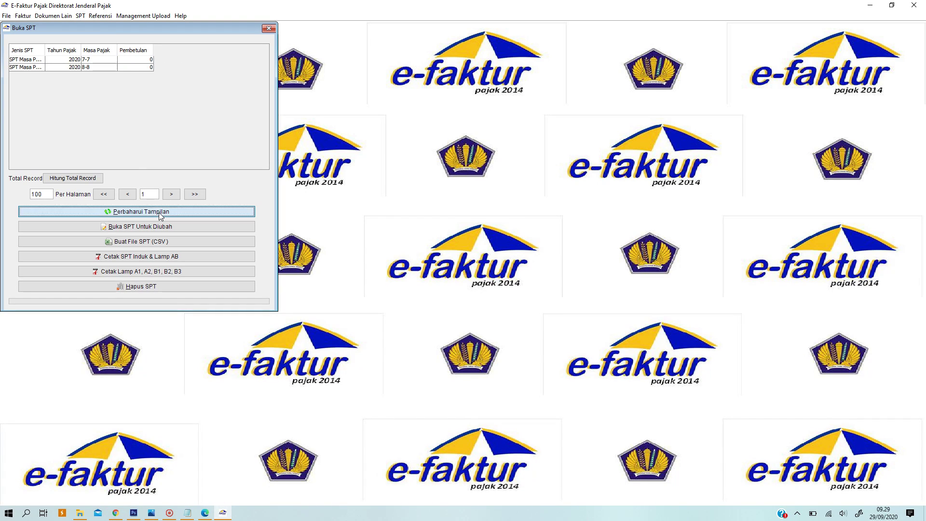
left_click(59, 68)
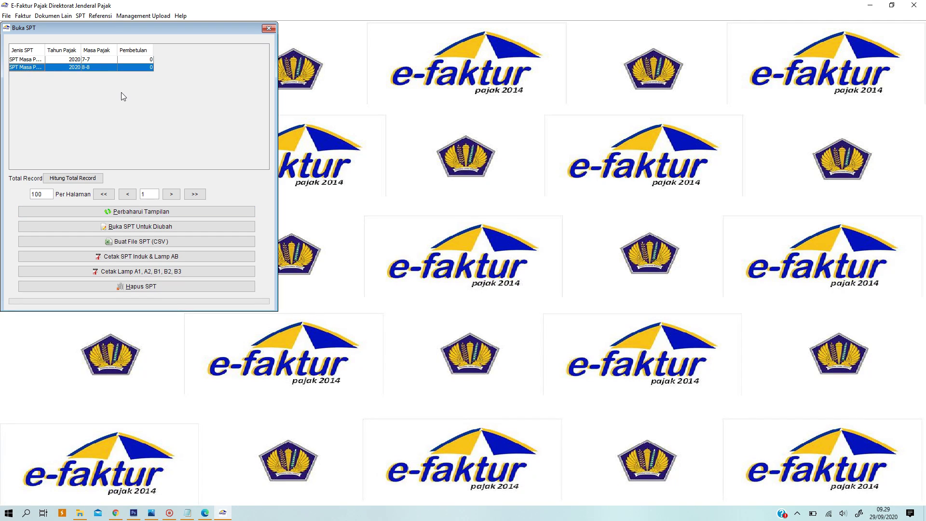
left_click(172, 227)
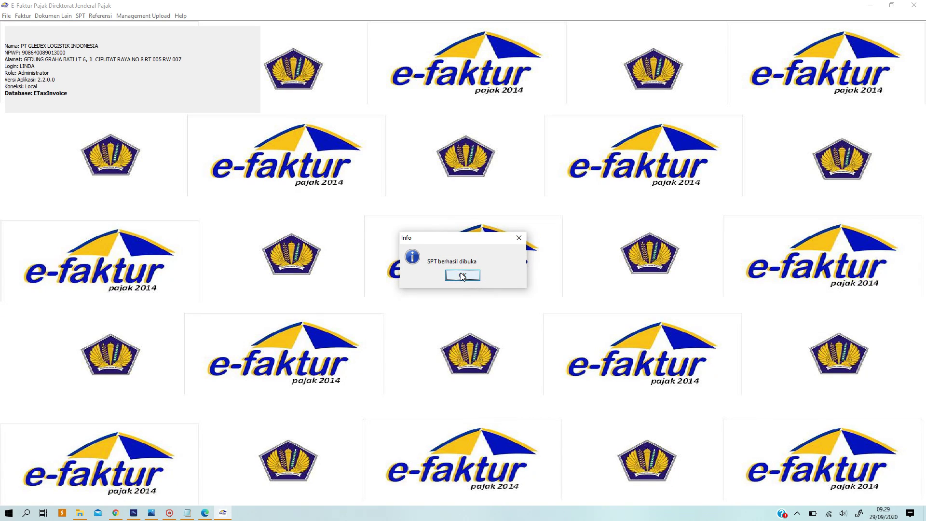
left_click(463, 275)
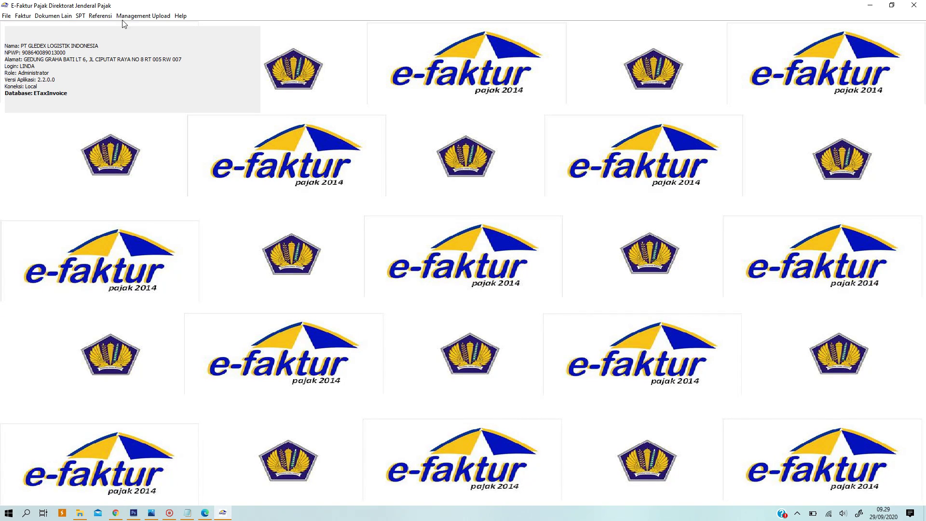
- Open Formulir Induk 1111 and view Bagian II, showing 3.000.000 PPN underpaid
left_click(80, 16)
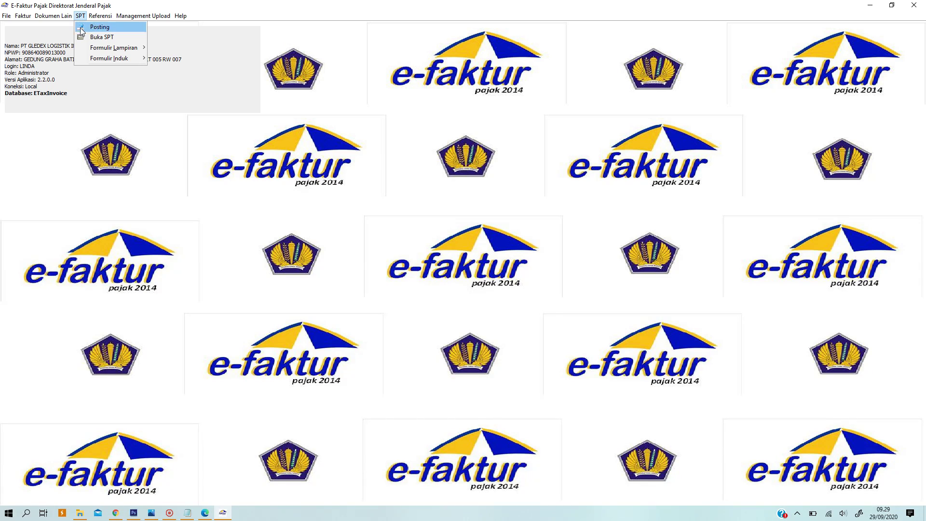
mouse_move(96, 57)
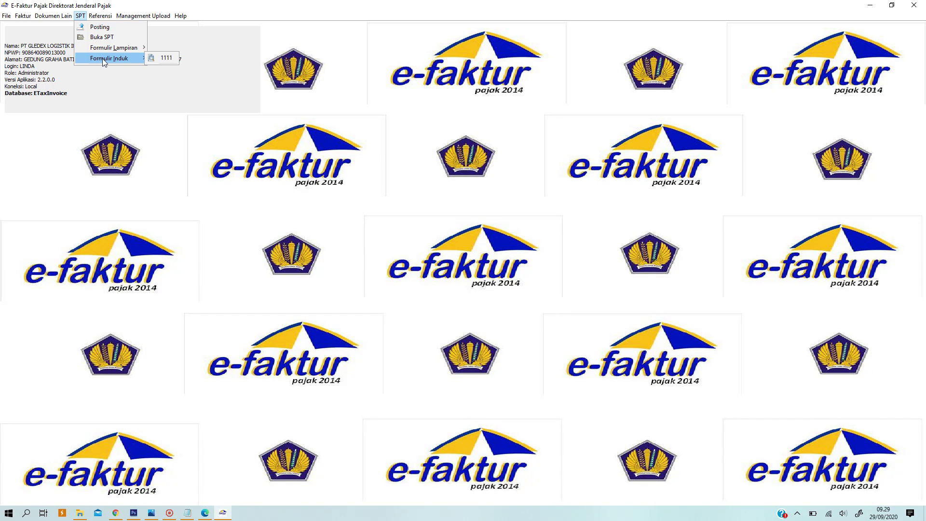
left_click(160, 59)
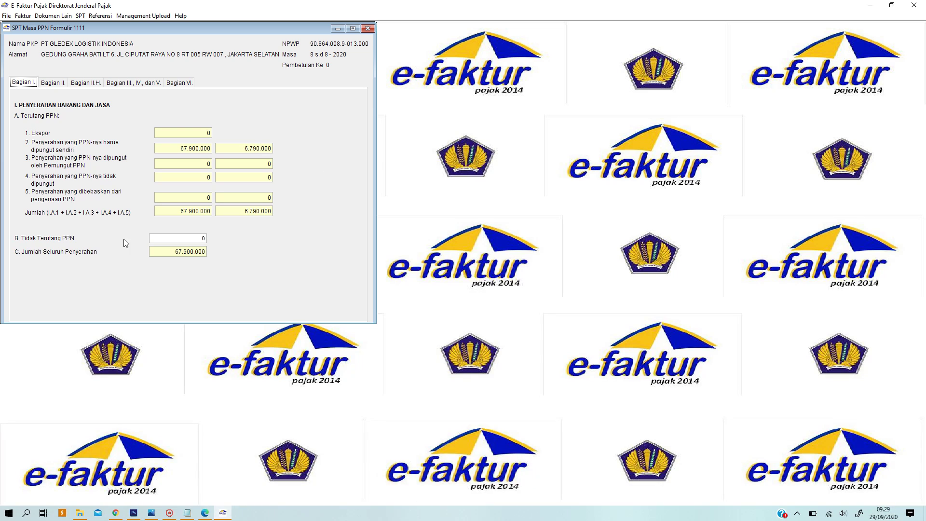
left_click(53, 83)
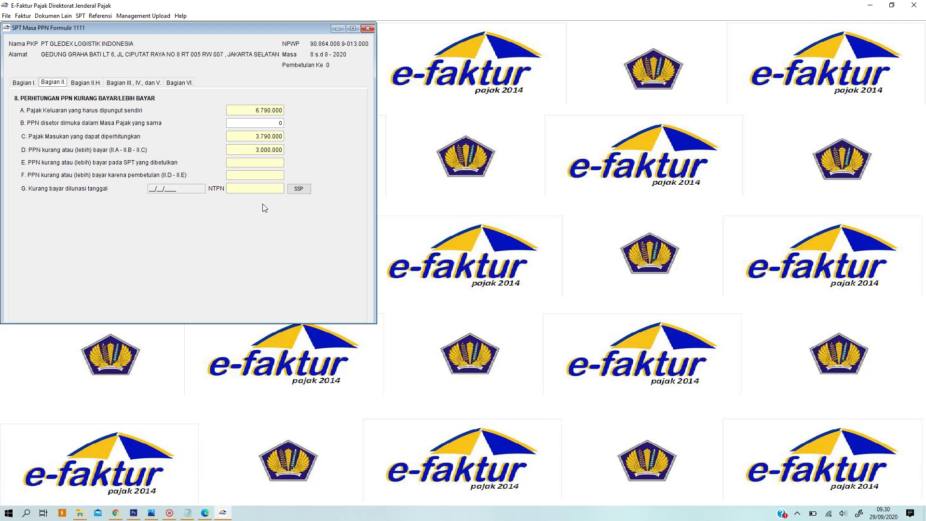
- Open Daftar SSP PPN Kurang Bayar and start a new SSP entry for period 8-2020
left_click(294, 190)
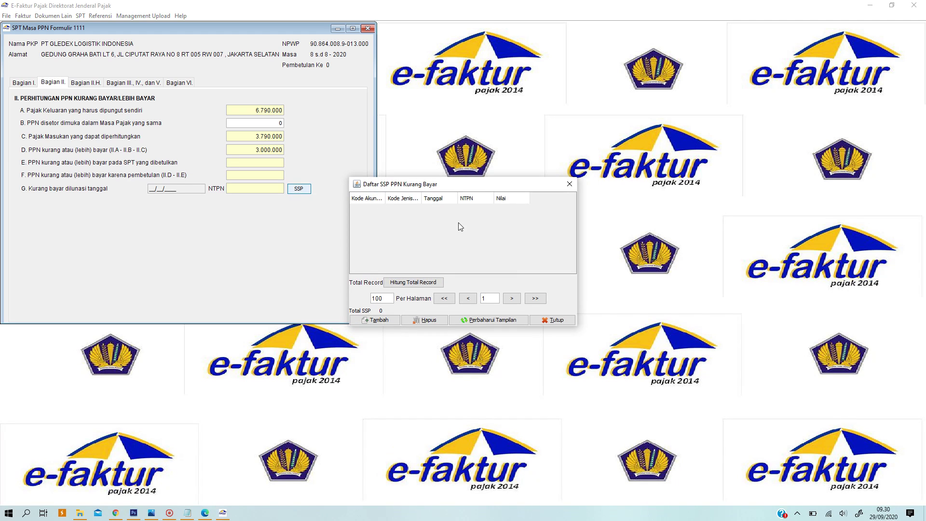
left_click(372, 321)
- Set the SSP codes to 411211 PPN Dalam Negeri and deposit type 100 Setoran Masa
left_click(371, 321)
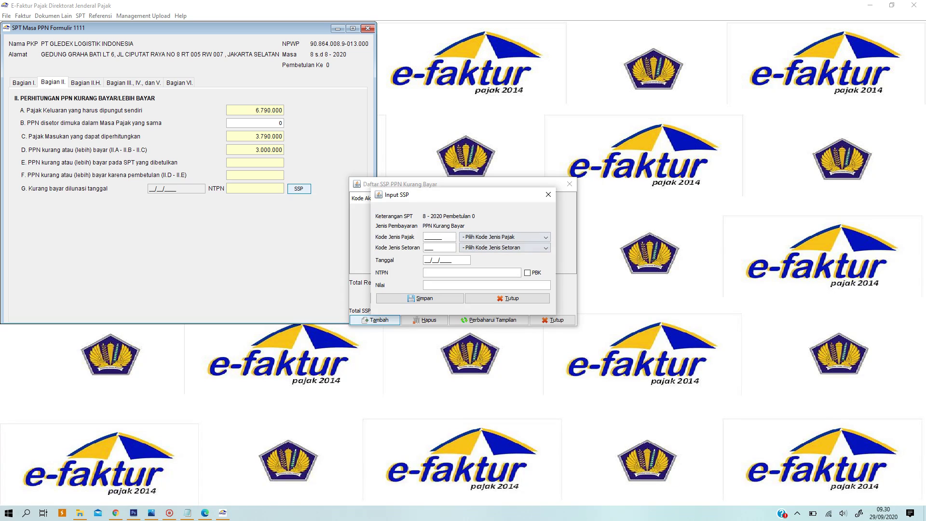
left_click(501, 237)
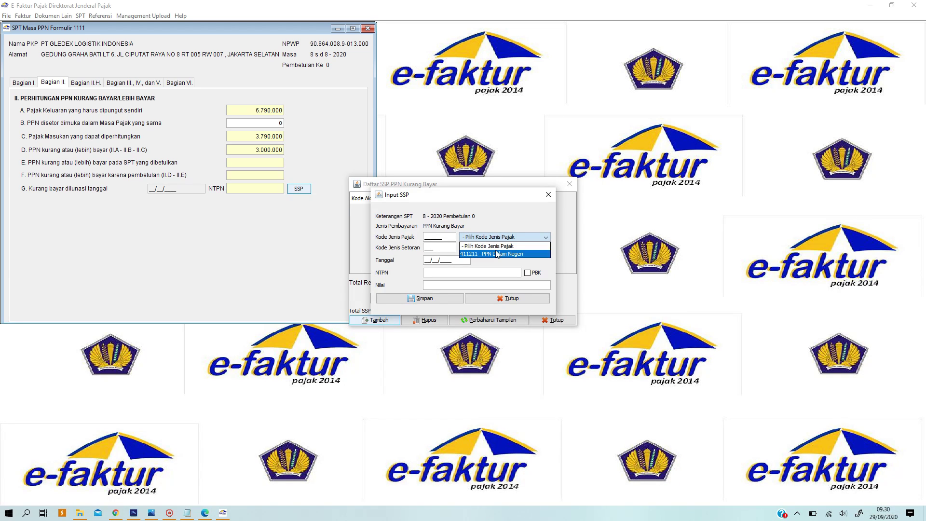
left_click(496, 253)
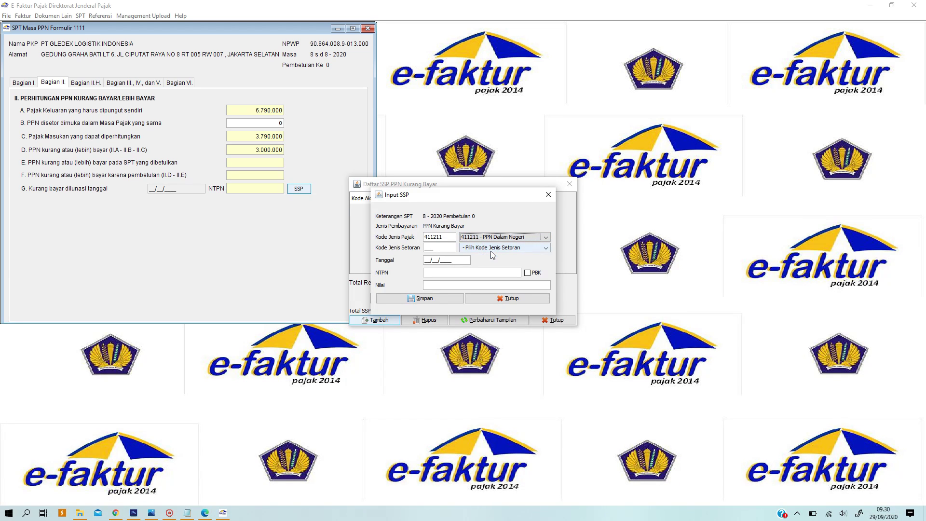
left_click(478, 248)
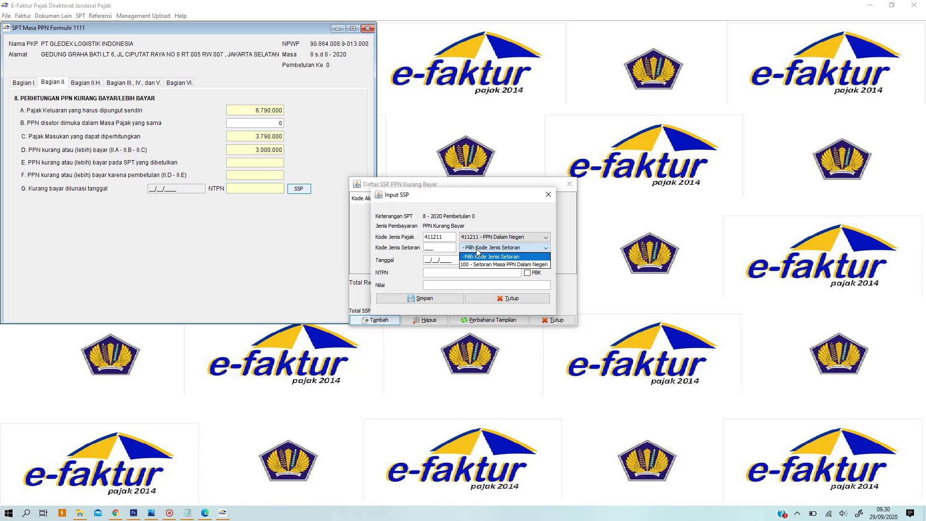
left_click(476, 264)
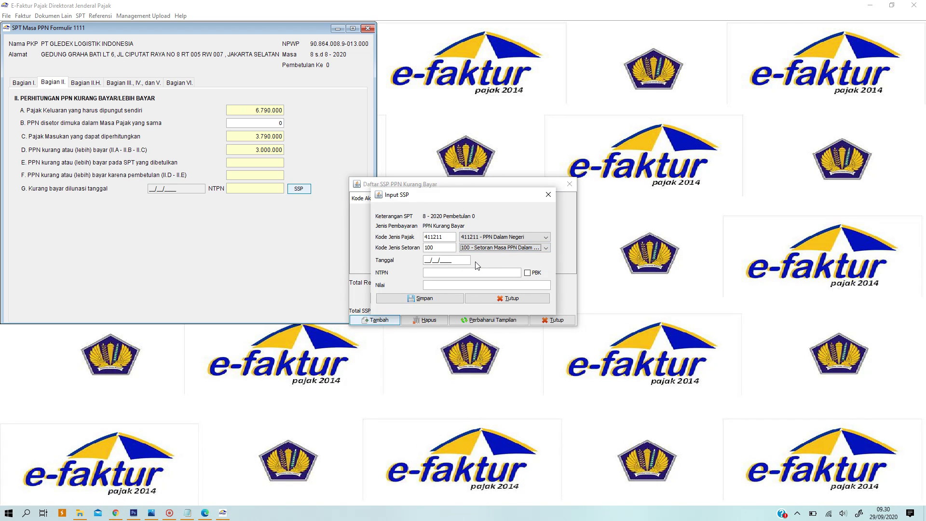
- Enter payment date 28/09/2020, the NTPN and amount 3.000.000, then save the SSP
left_click(425, 261)
type("28/09/2020")
left_click(424, 274)
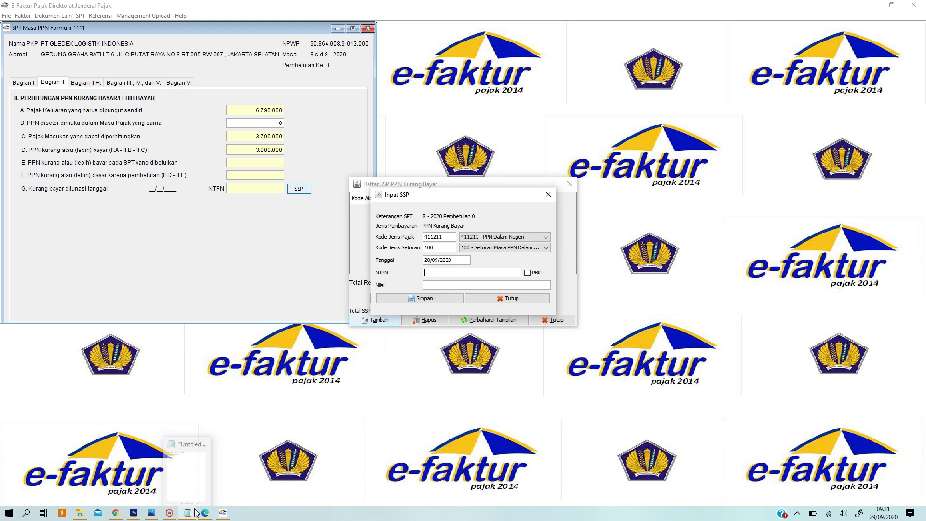
mouse_move(191, 518)
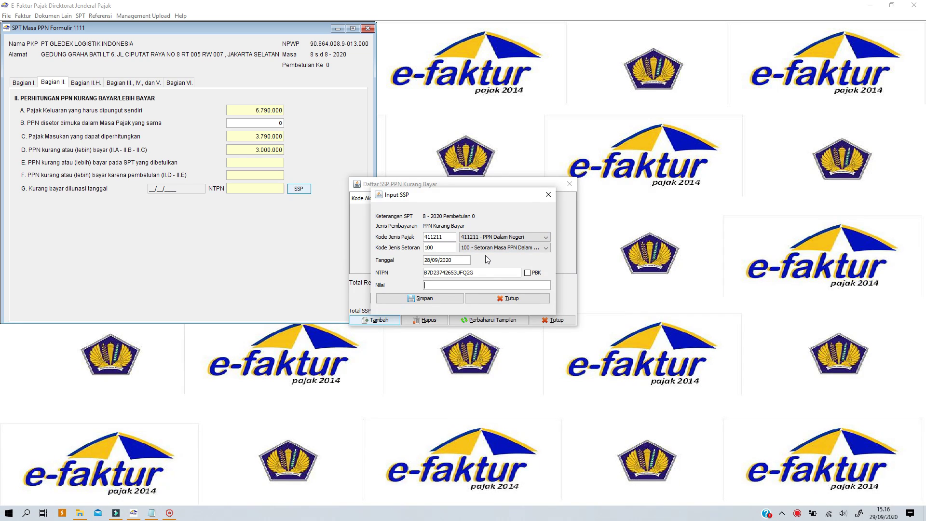
type("3000000")
left_click(424, 299)
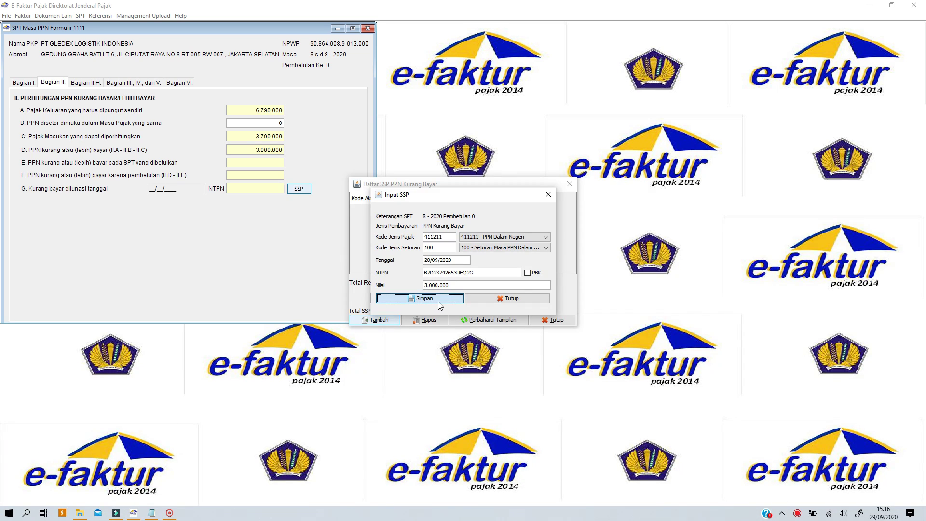
left_click(438, 301)
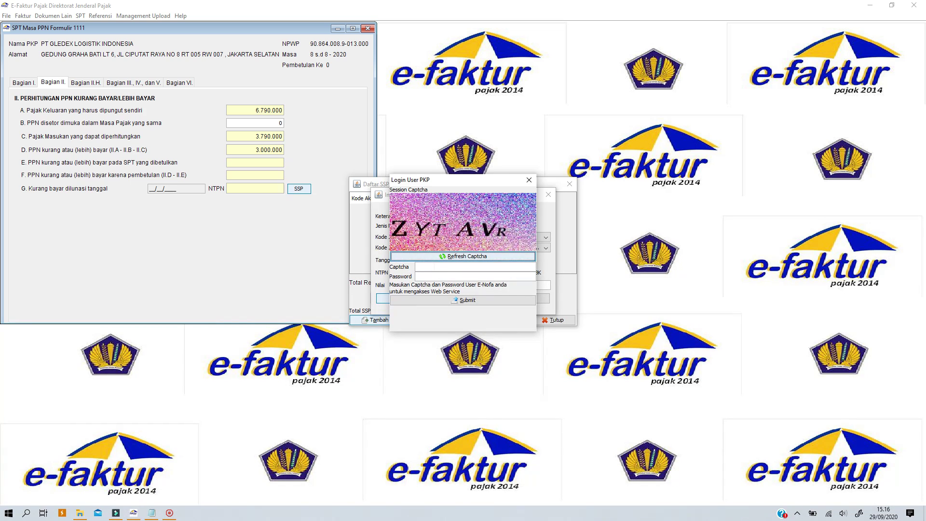
- Sign in with the captcha and E-Nofa password, dismiss the invalid-SSP error, and open GLI.pdf from Downloads
left_click(475, 267)
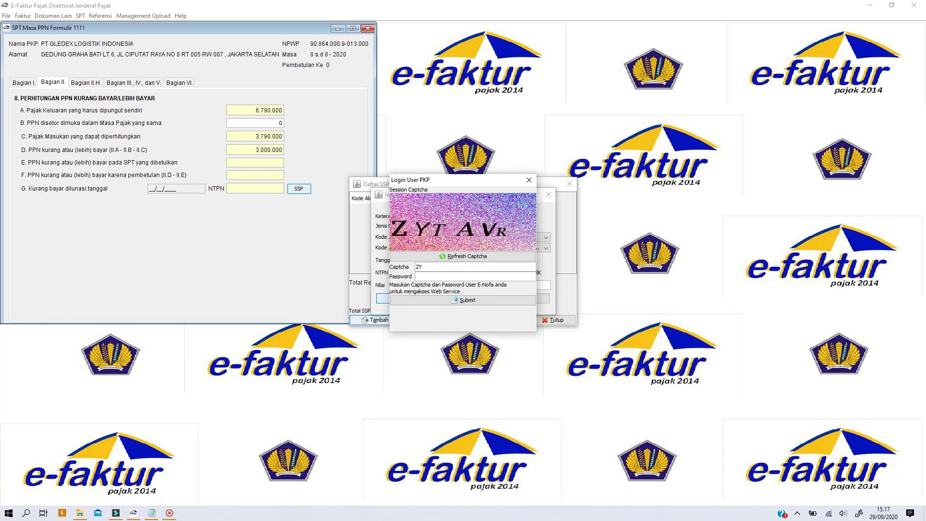
type("AVR••••••••")
left_click(467, 300)
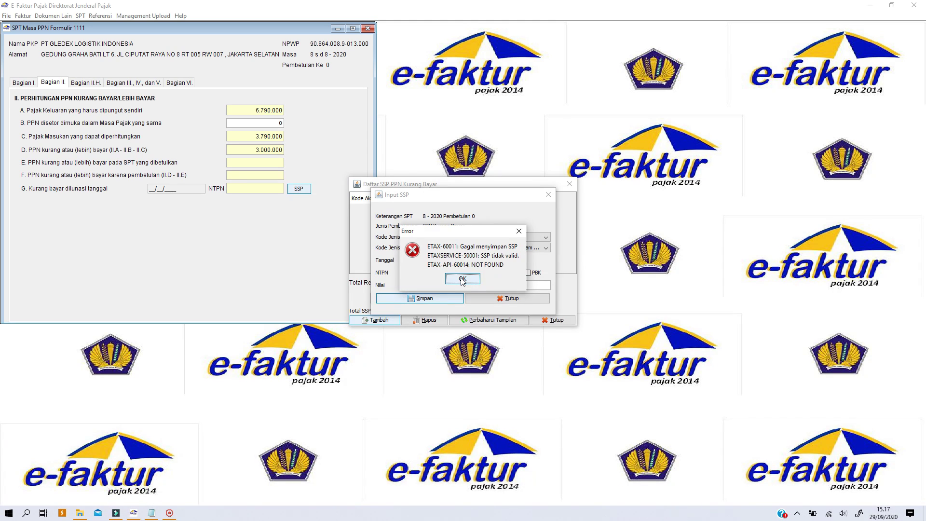
left_click(462, 279)
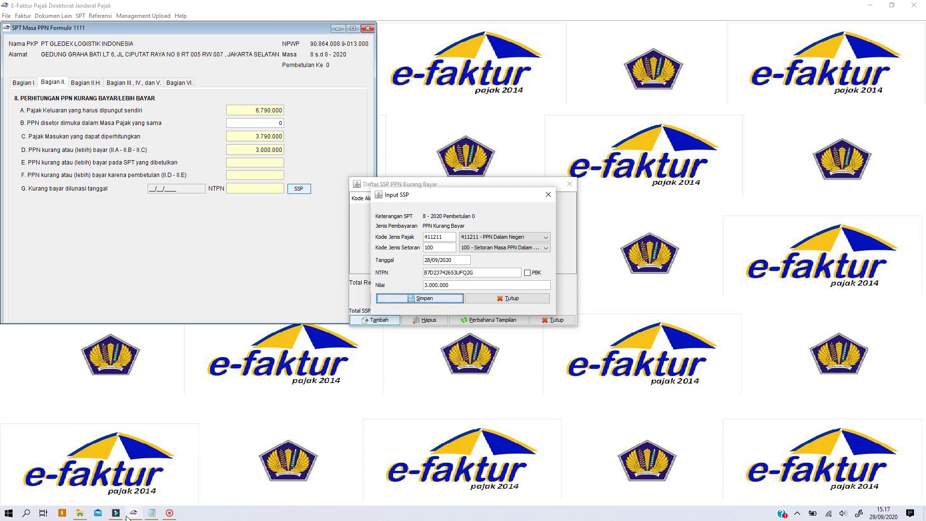
left_click(79, 513)
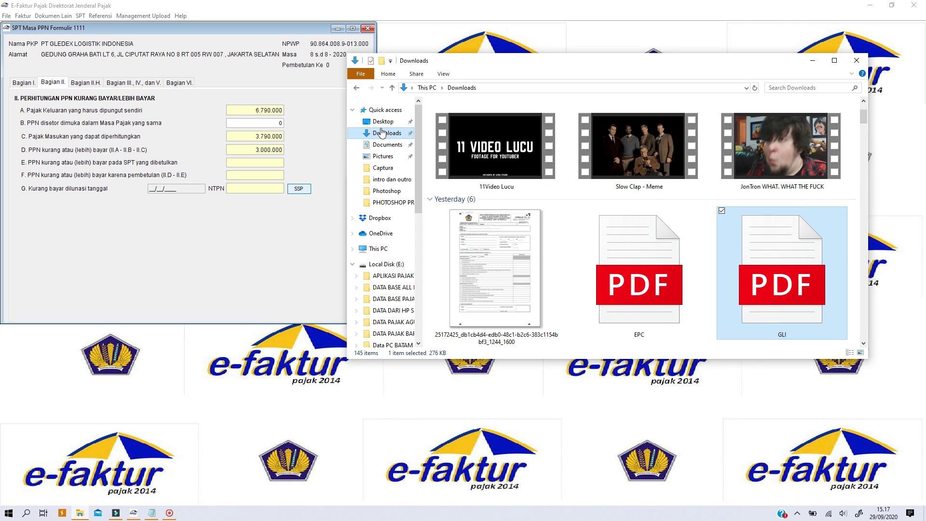
double_click(752, 307)
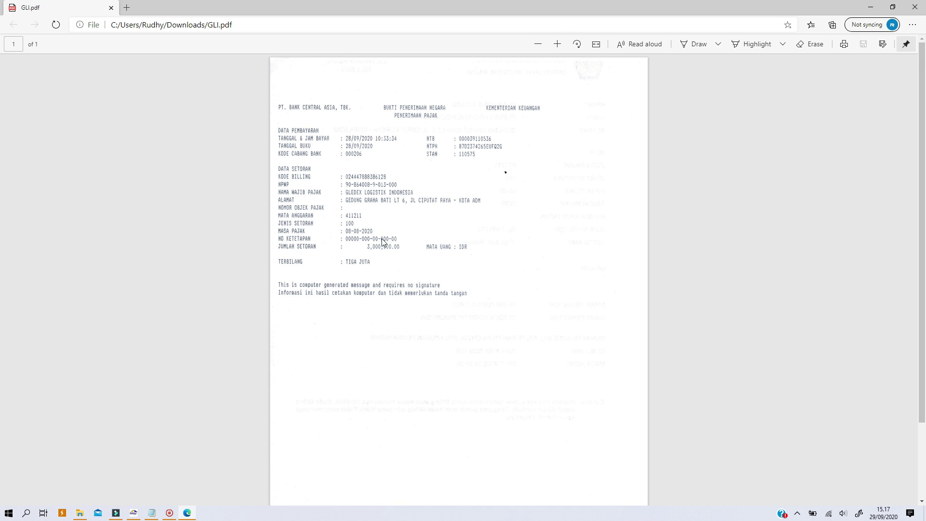
- Zoom into the GLI.pdf receipt until its NTB, NTPN and STAN numbers are readable
scroll(505, 172, "up", 5)
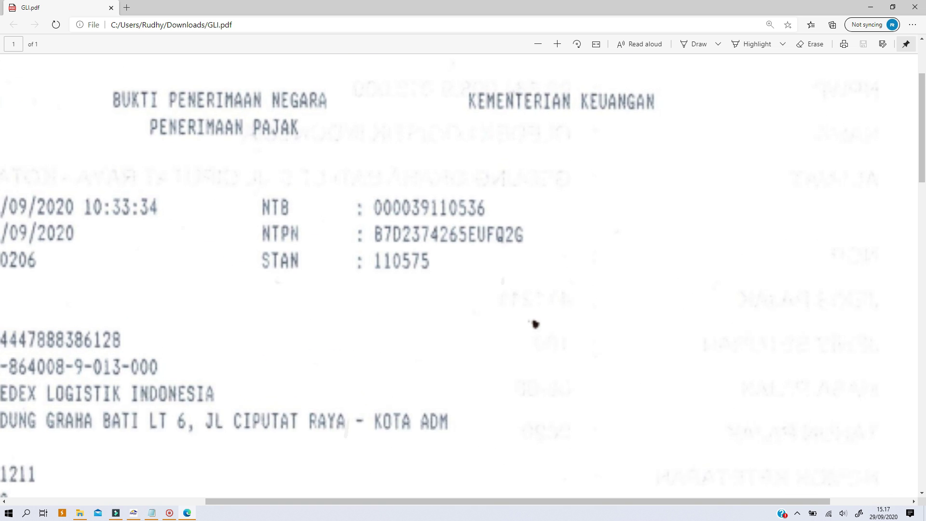
scroll(526, 350, "up", 3)
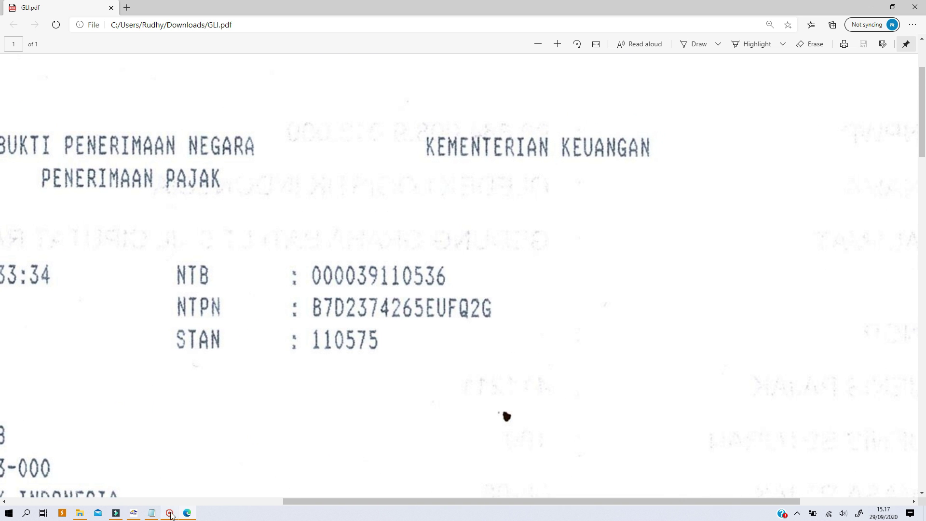
- Compare against the receipt, correct the NTPN in the Input SSP dialog, and save again
left_click(134, 514)
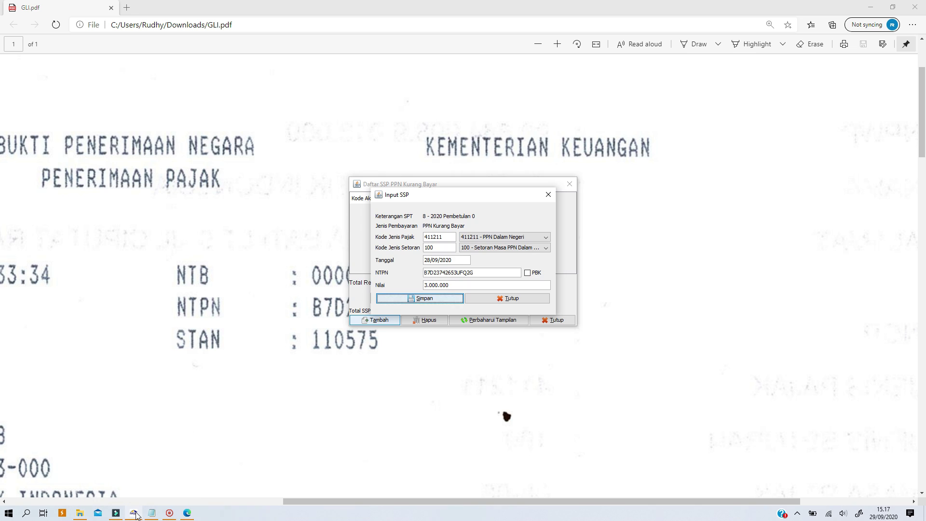
left_click_drag(410, 198, 452, 194)
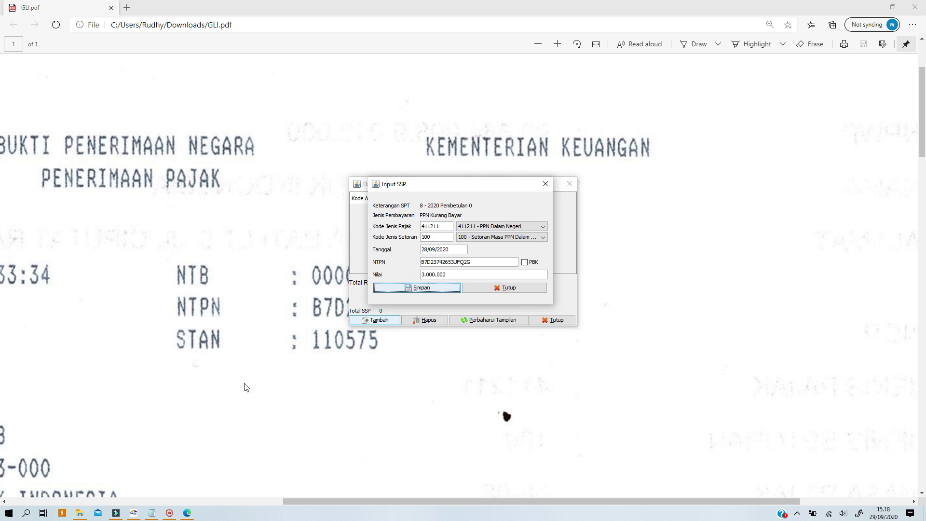
key("alt+Tab")
scroll(450, 314, "right", 4)
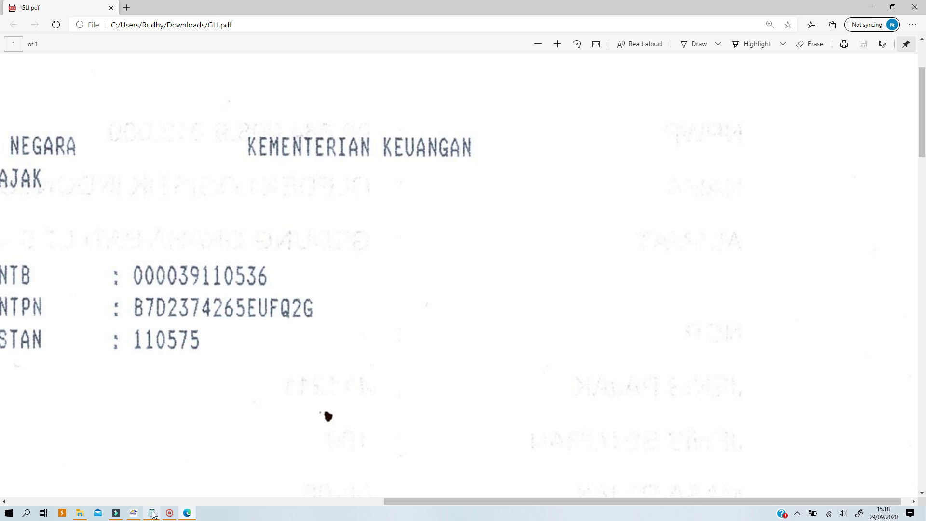
left_click(135, 513)
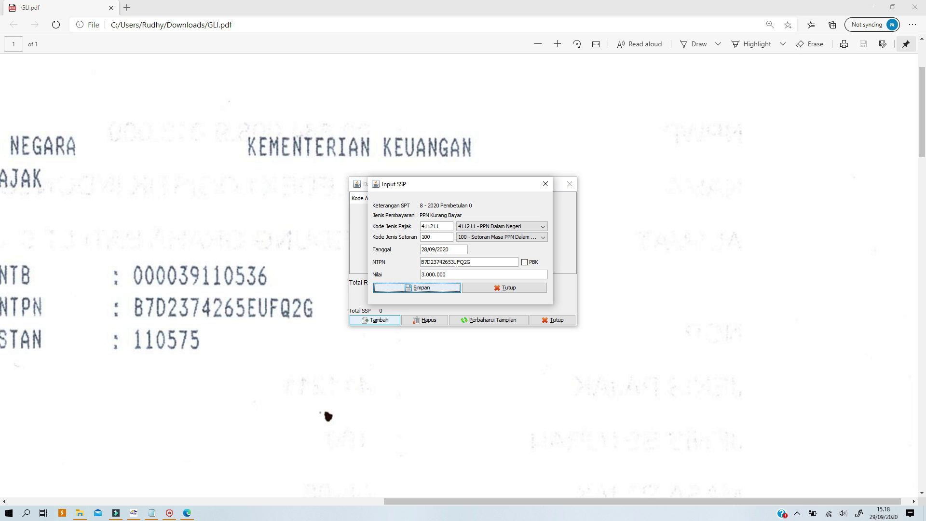
left_click(454, 262)
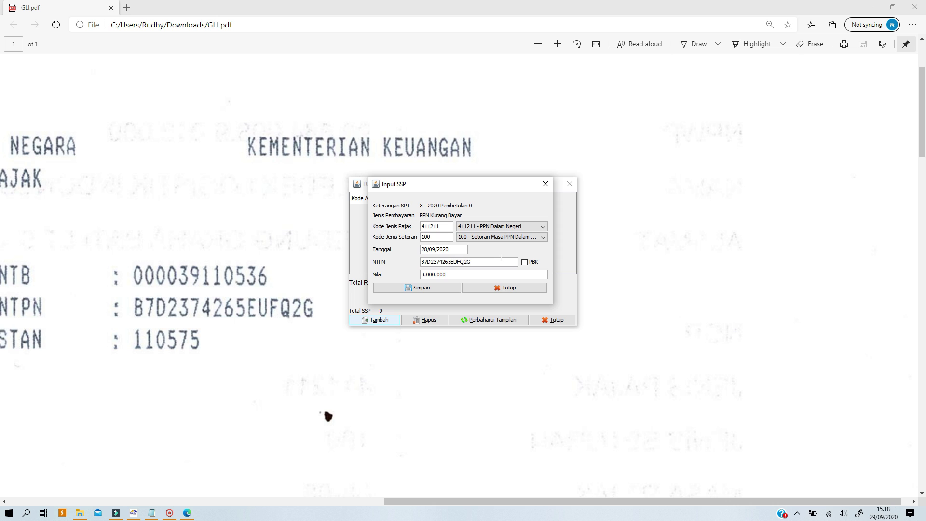
left_click(442, 287)
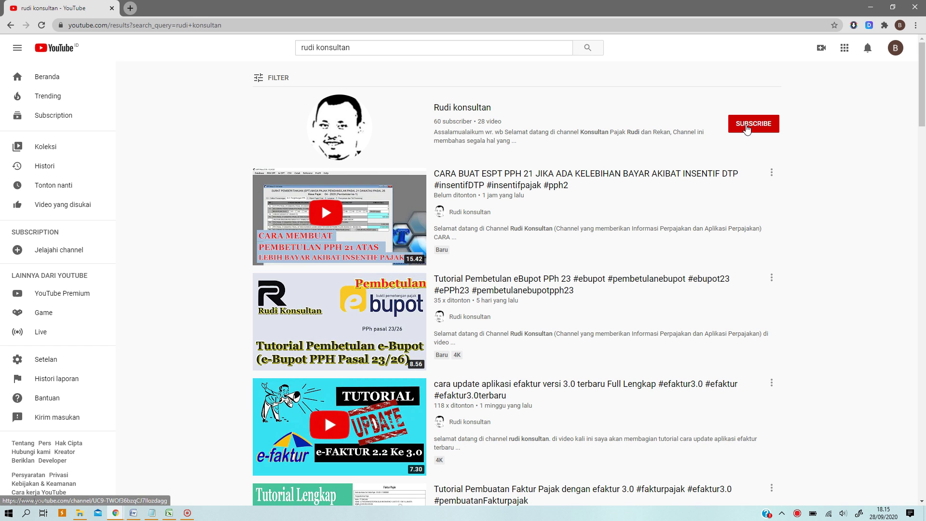
- Subscribe to the tax-consultant YouTube channel and set its notifications to Semua
left_click(749, 124)
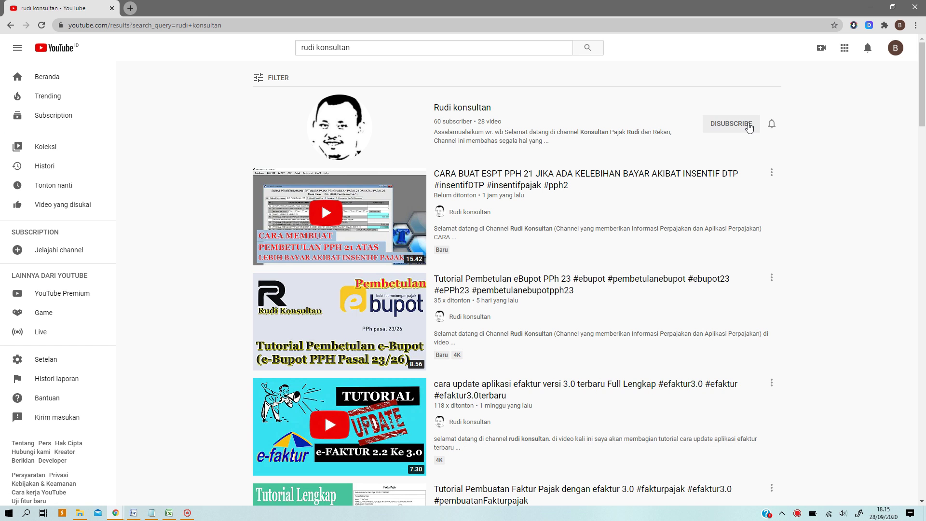
left_click(773, 125)
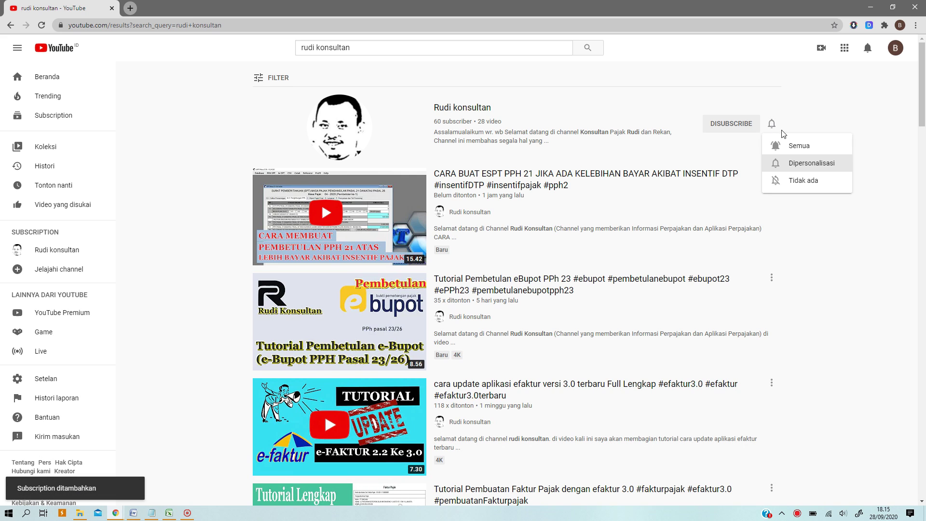
left_click(795, 147)
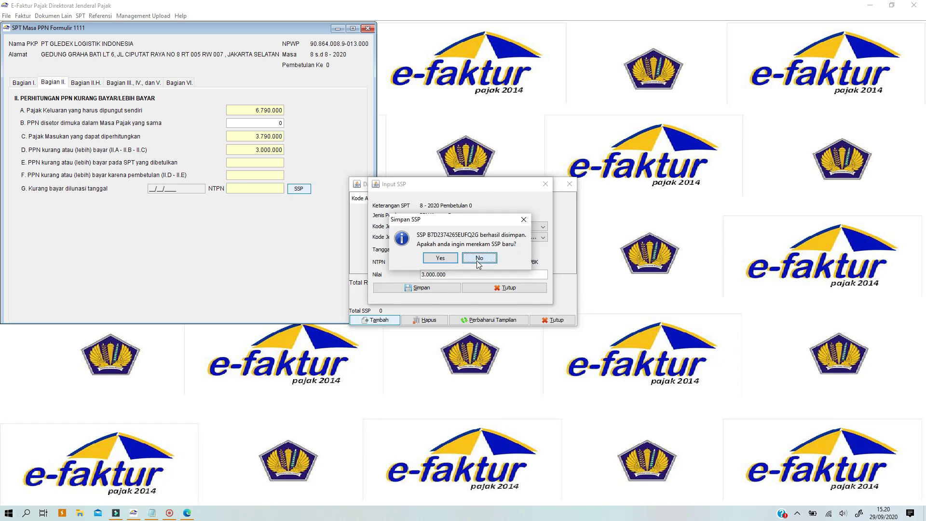
- Decline recording another SSP and close the SSP list totalling 3.000.000
left_click(479, 258)
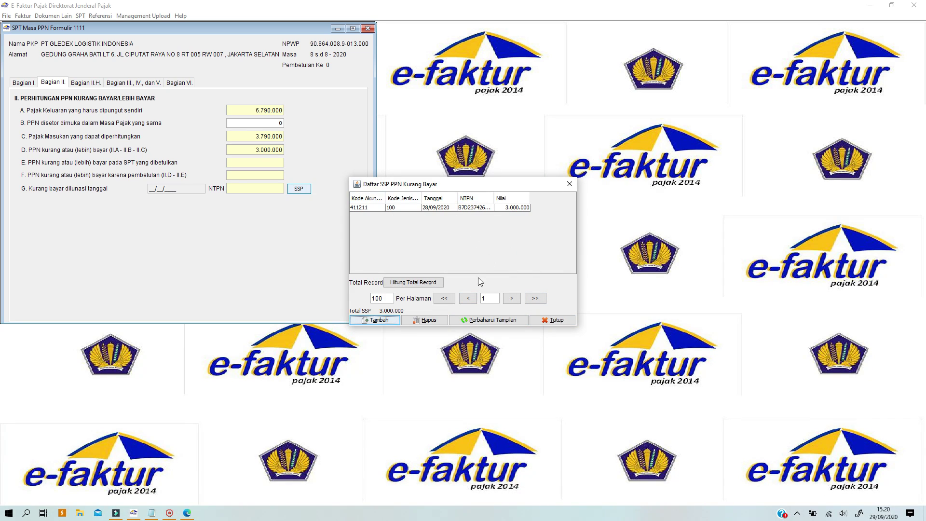
left_click(543, 322)
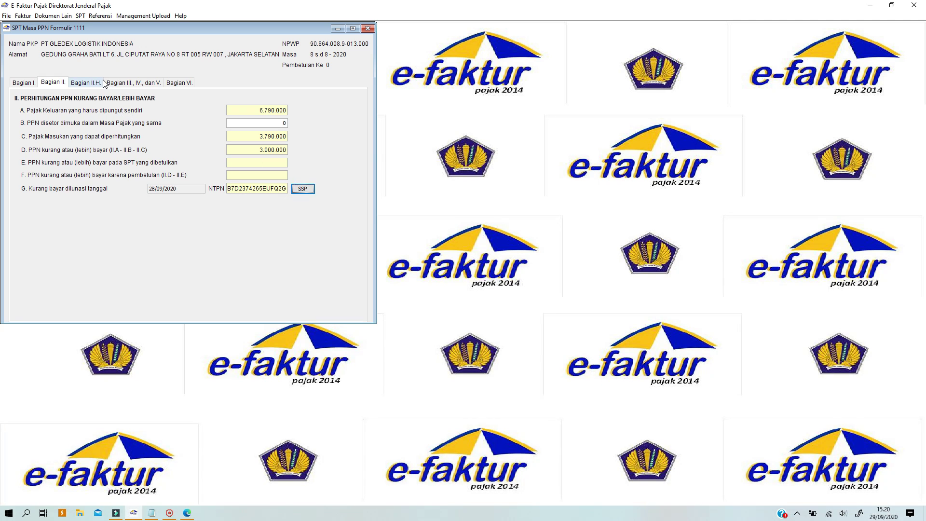
- In section VI, mark Formulir 1111 A1, B1 and B3 as attached
left_click(131, 86)
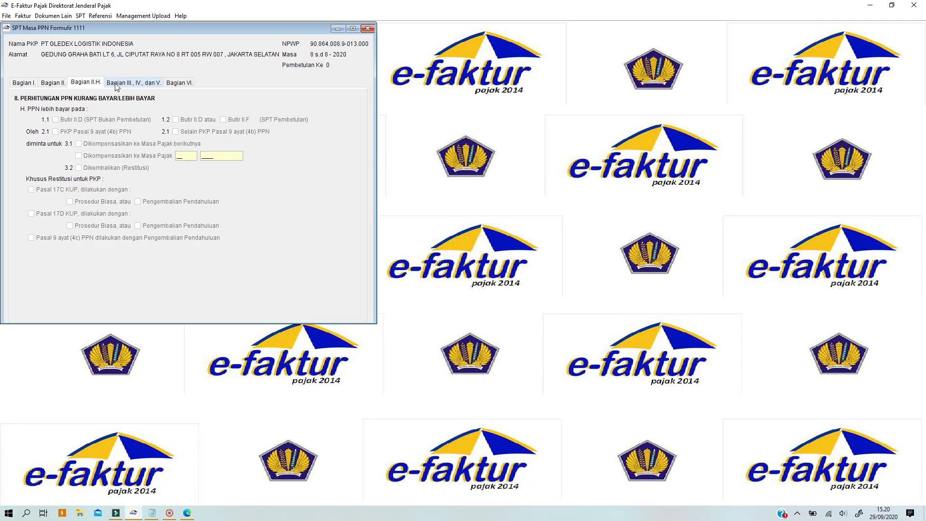
left_click(175, 86)
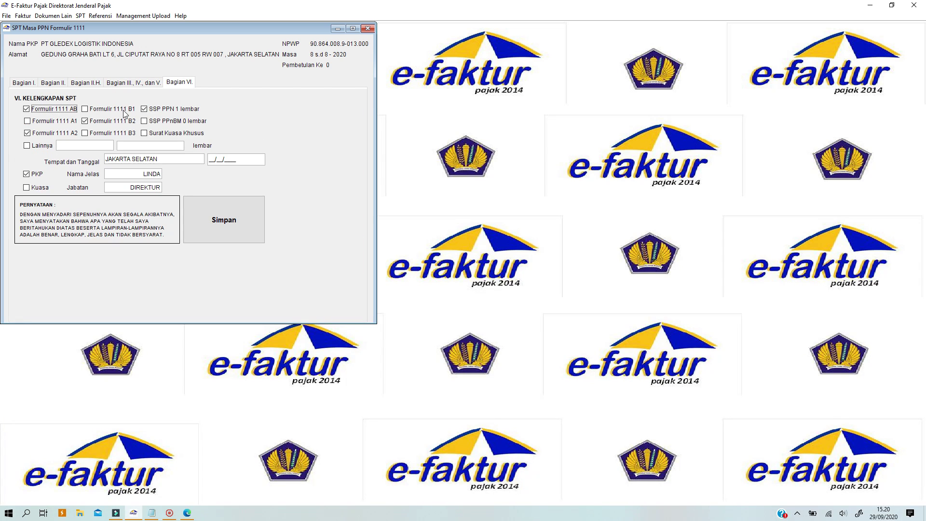
left_click(53, 122)
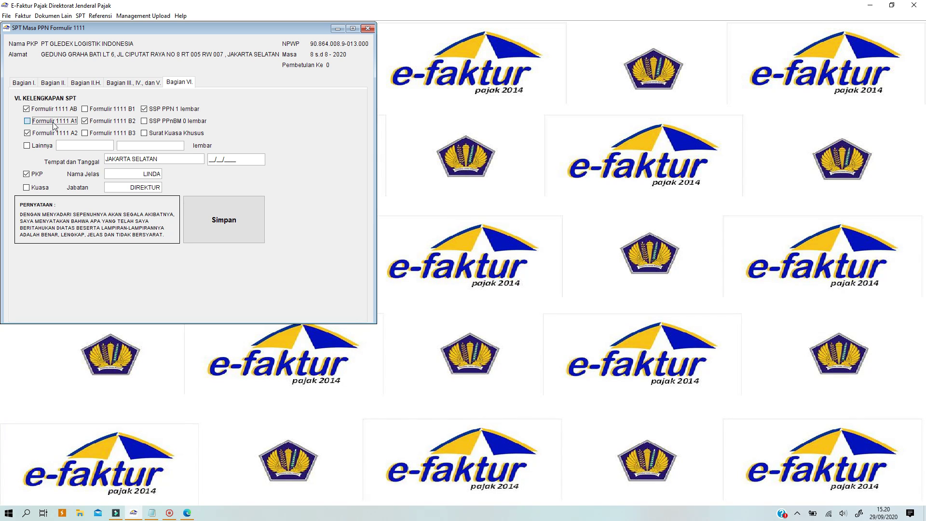
left_click(109, 113)
left_click(111, 136)
- Date the return 29/09/2020 and save the SPT
left_click(213, 159)
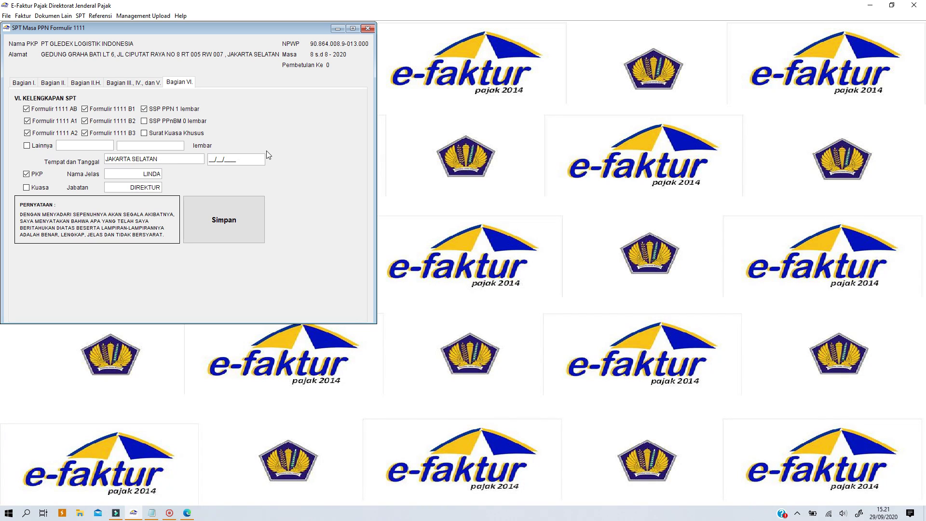
type("29/09/2020")
left_click(240, 233)
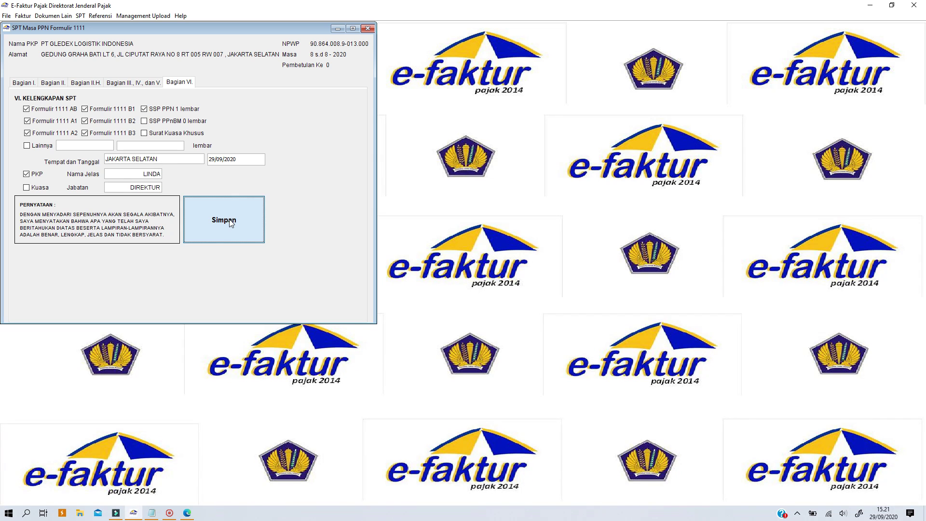
left_click(227, 224)
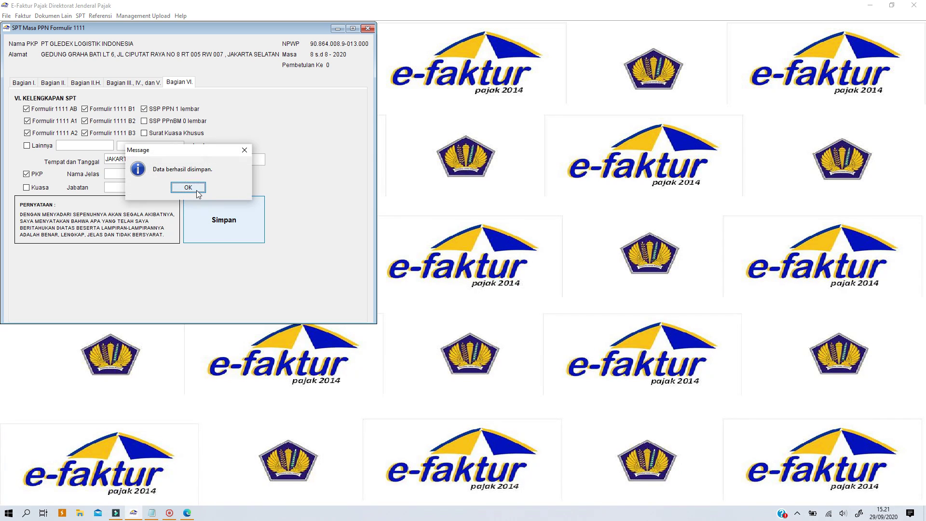
left_click(188, 187)
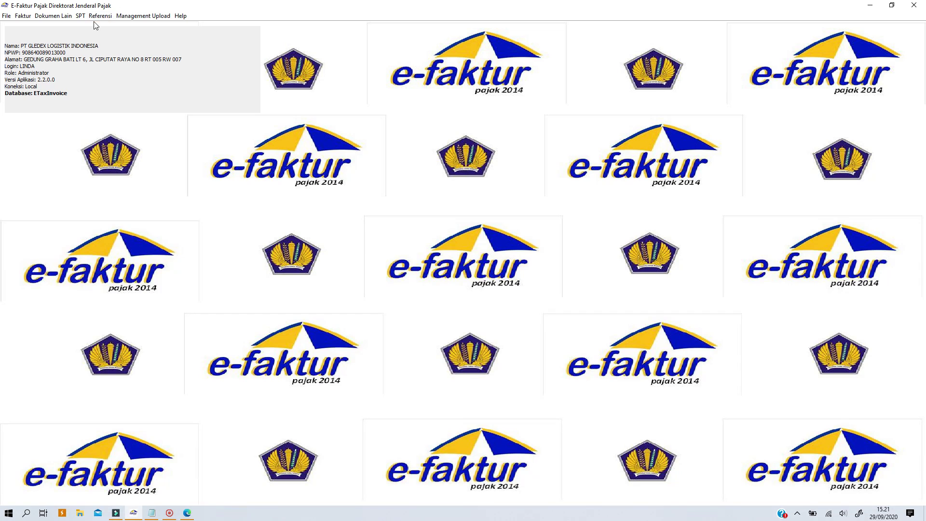
- Export the 8-8 SPT as a CSV into PT. GLEDEX LOGISTIK INDONESIA\Agustus 2020
left_click(80, 16)
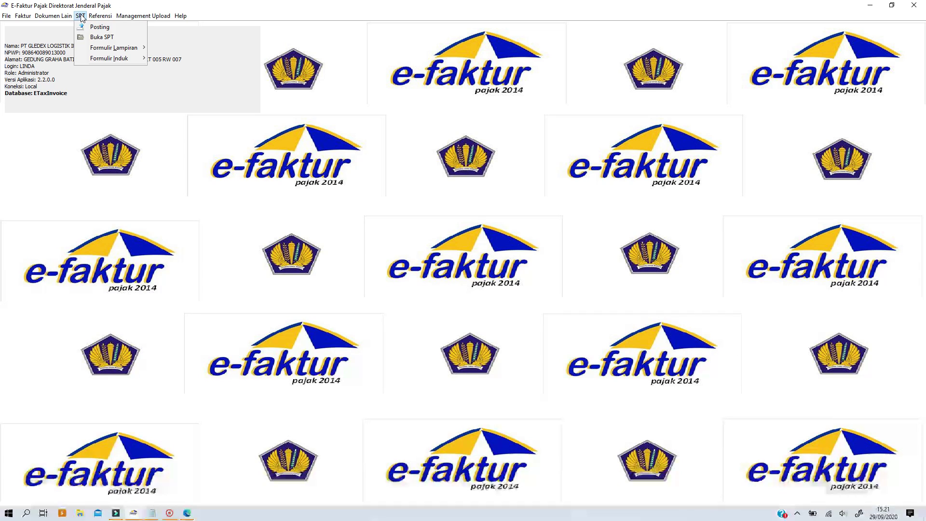
left_click(92, 39)
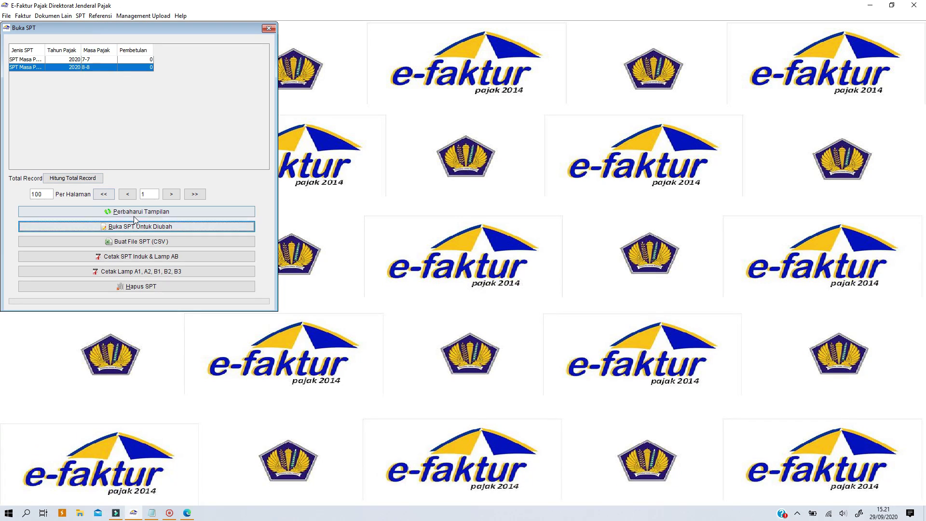
left_click(135, 242)
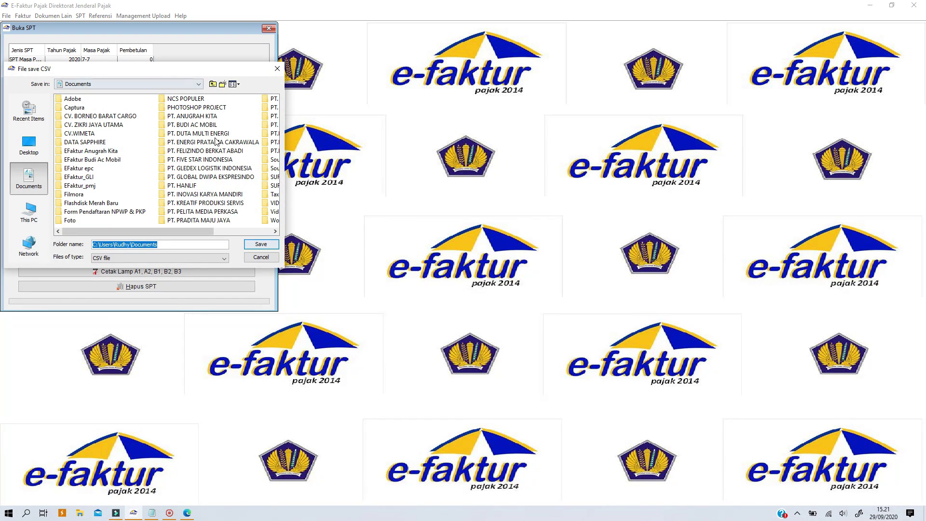
left_click_drag(138, 233, 206, 236)
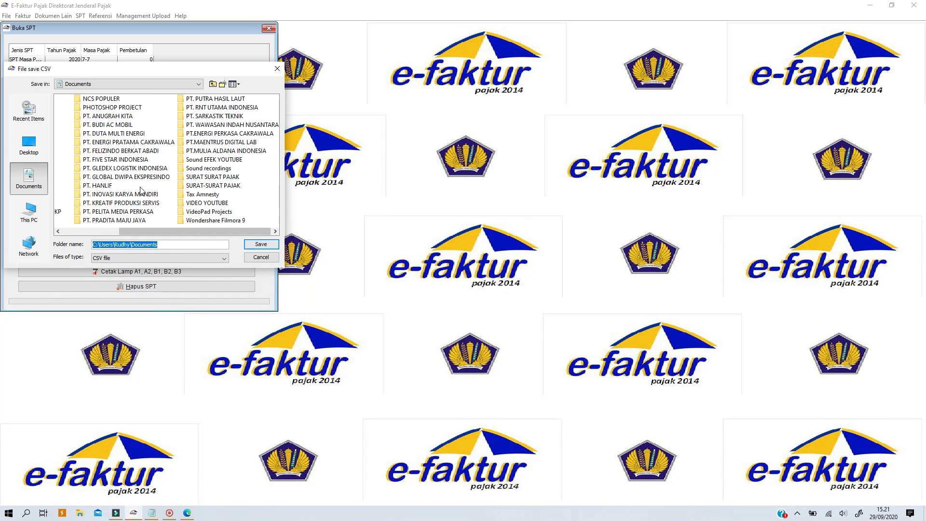
double_click(108, 172)
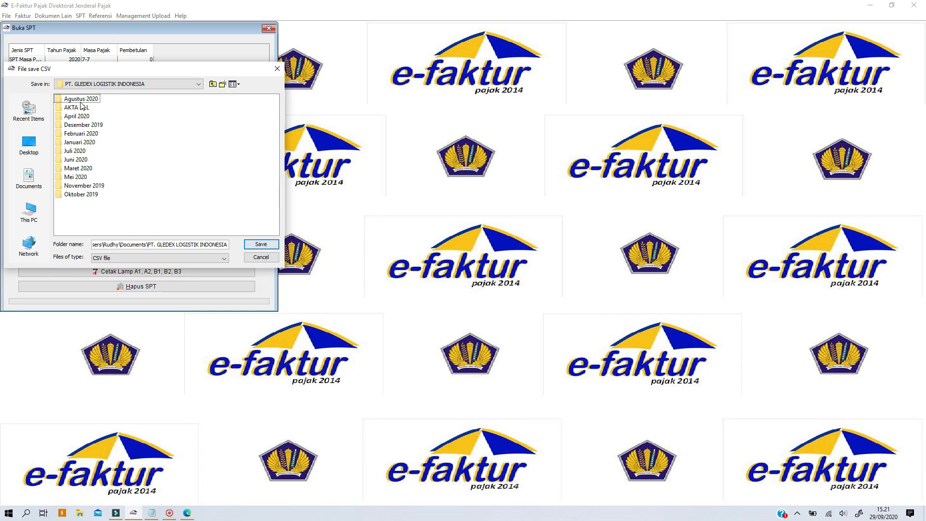
left_click(80, 100)
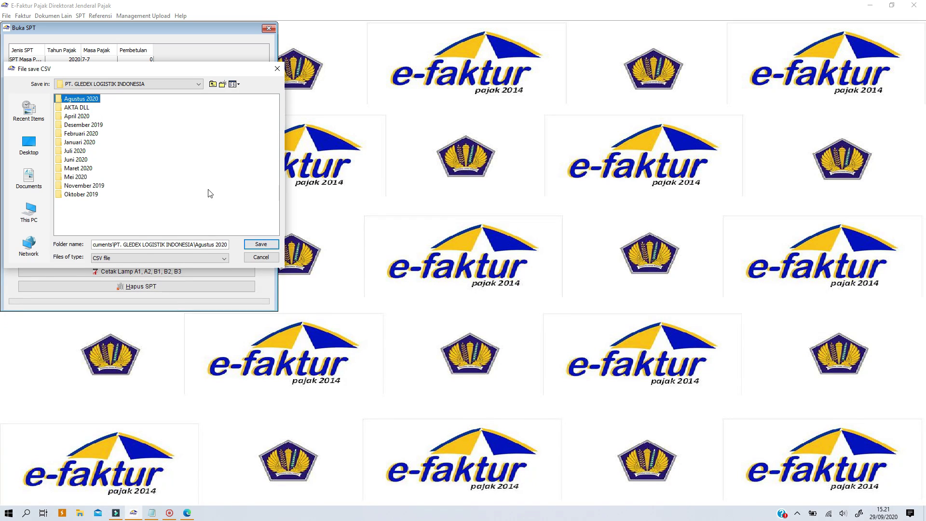
left_click(251, 244)
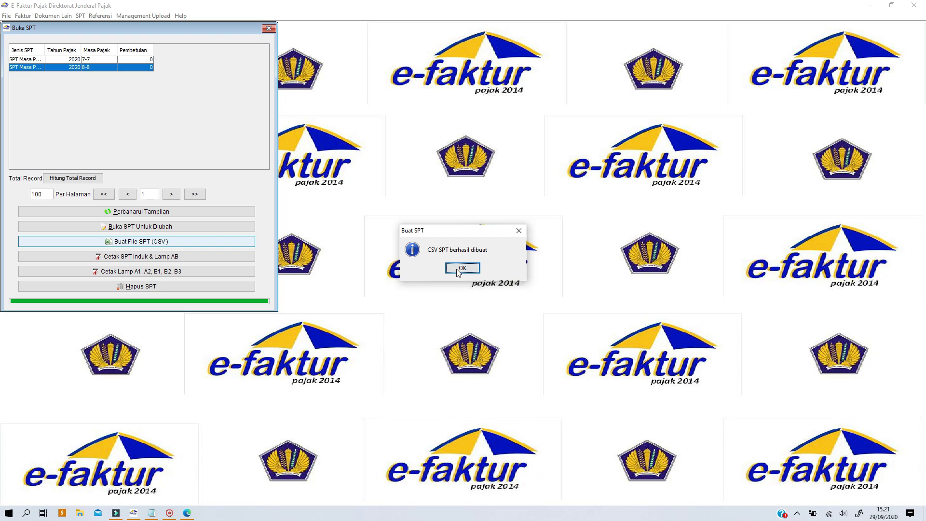
left_click(461, 268)
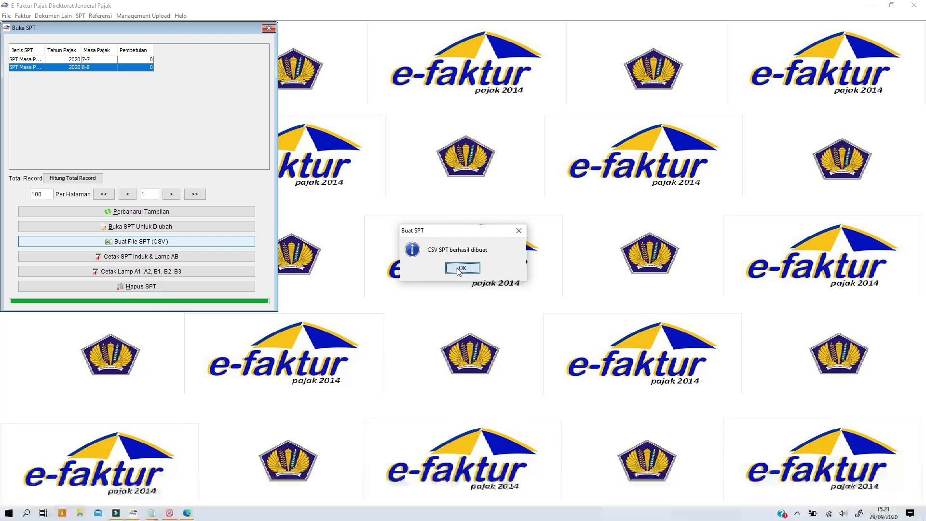
- Save the SPT Induk and Lamp AB as a PDF in the Agustus 2020 folder
left_click(120, 258)
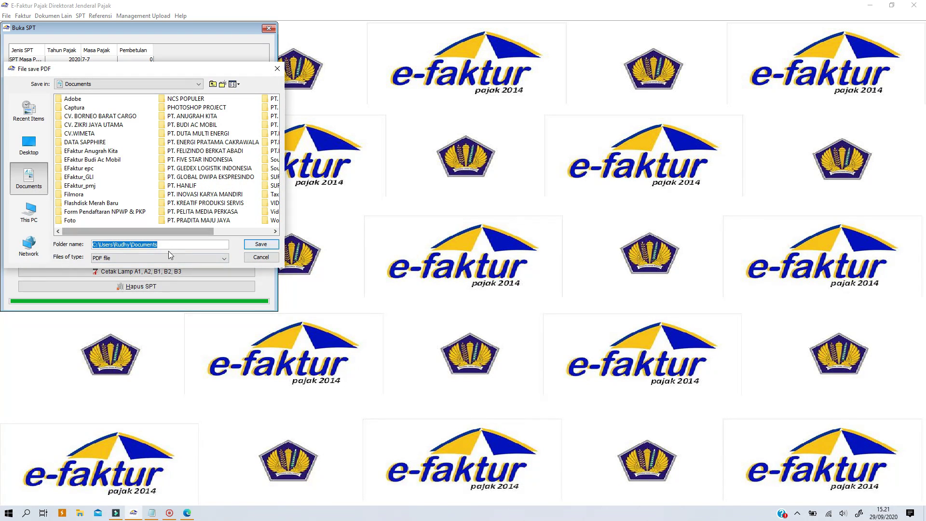
left_click_drag(158, 230, 233, 226)
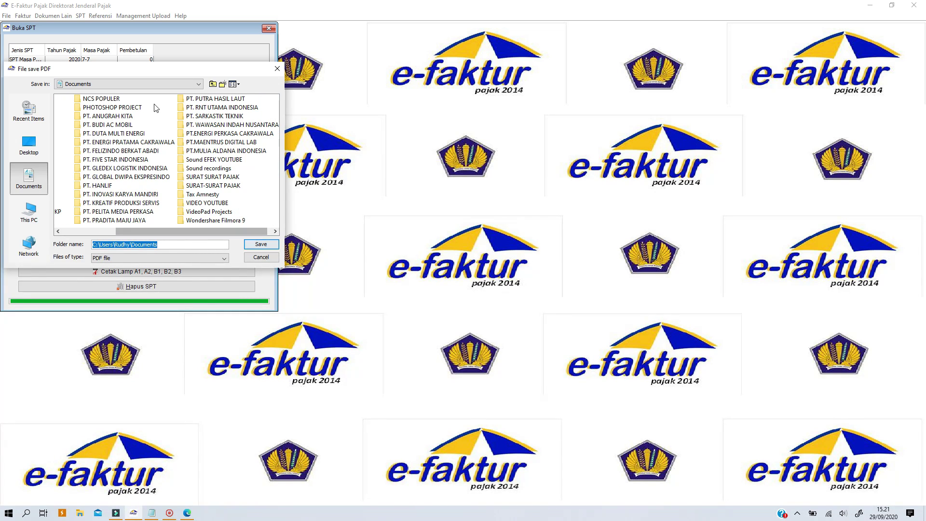
double_click(118, 169)
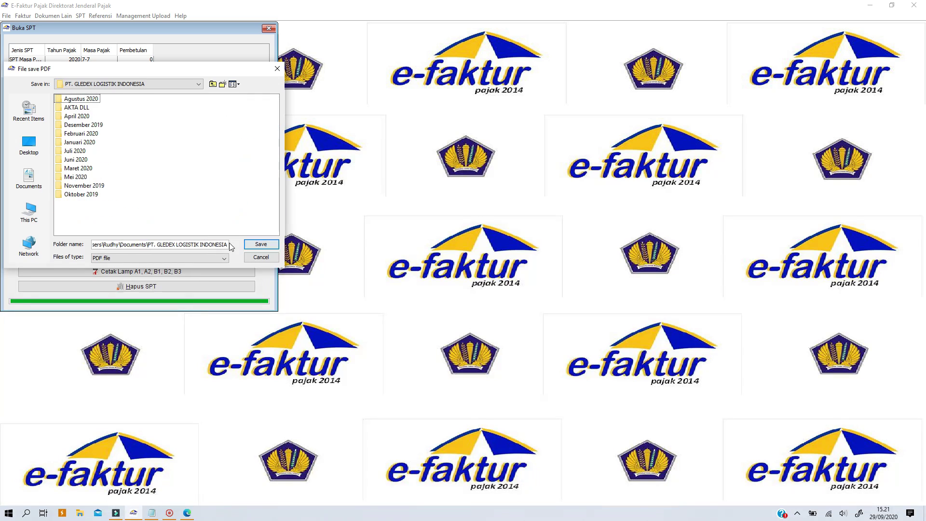
double_click(80, 99)
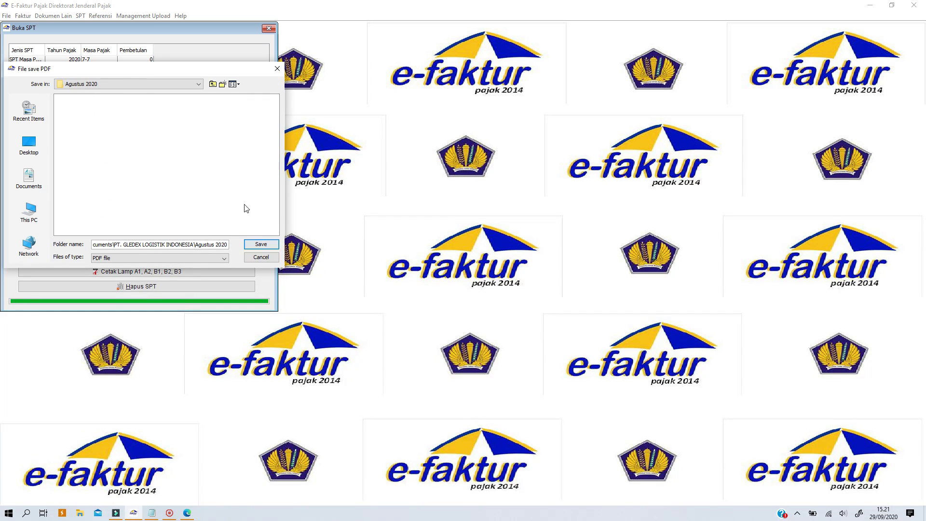
left_click(259, 245)
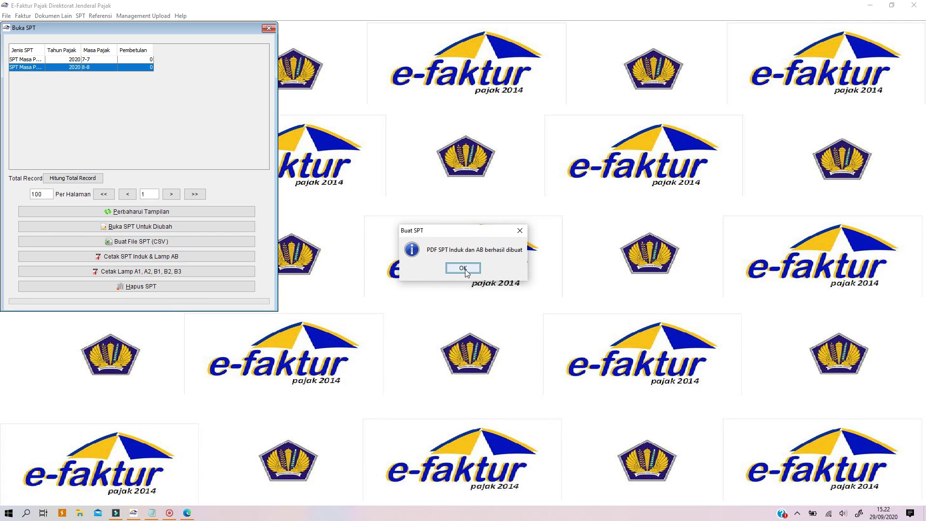
left_click(463, 269)
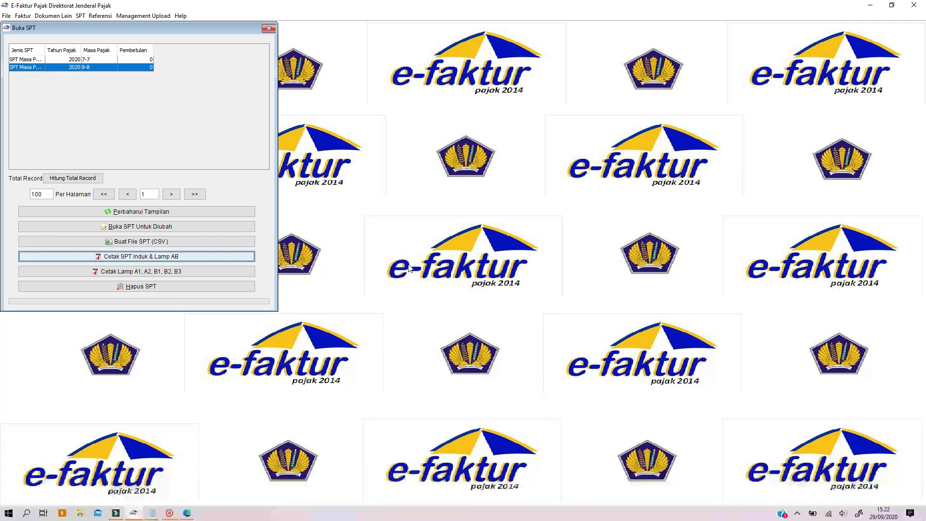
- Save attachments A1, A2, B1, B2, B3 as a PDF in Agustus 2020, then close the SPT list
left_click(184, 273)
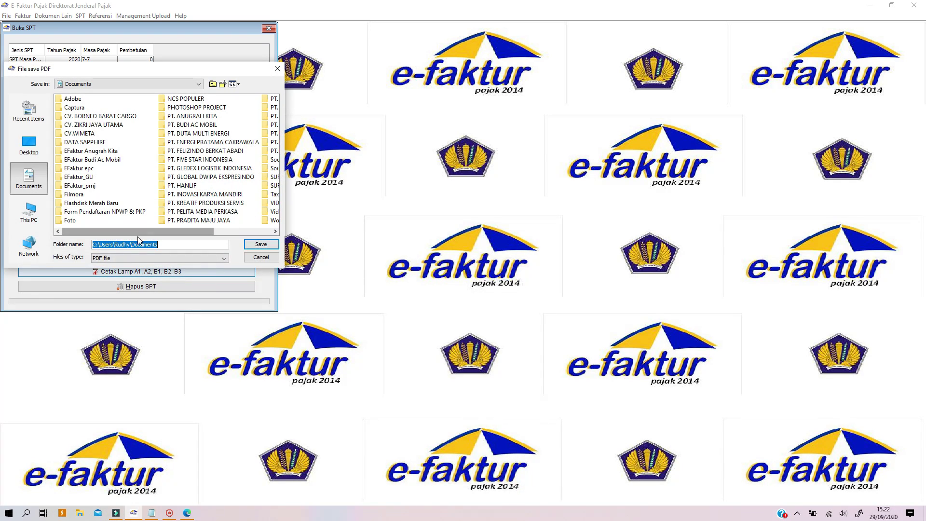
scroll(134, 231, "right", 3)
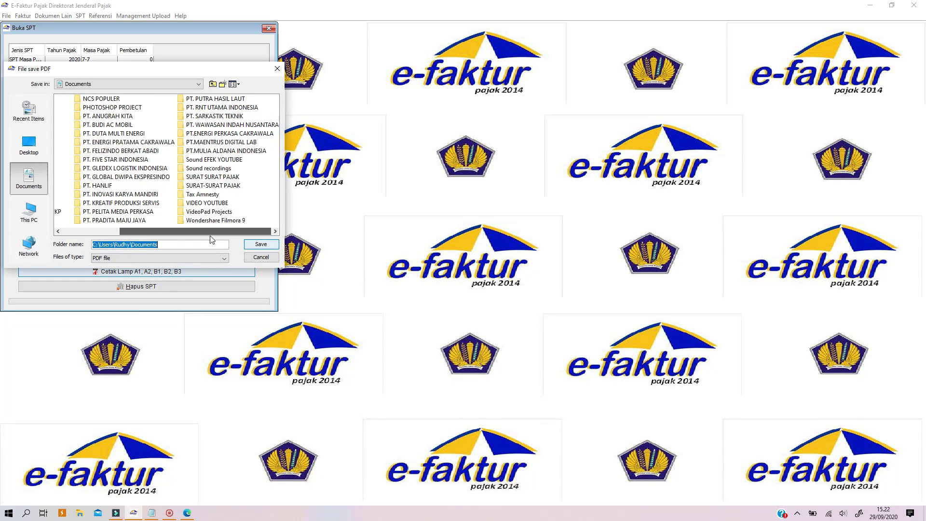
double_click(116, 169)
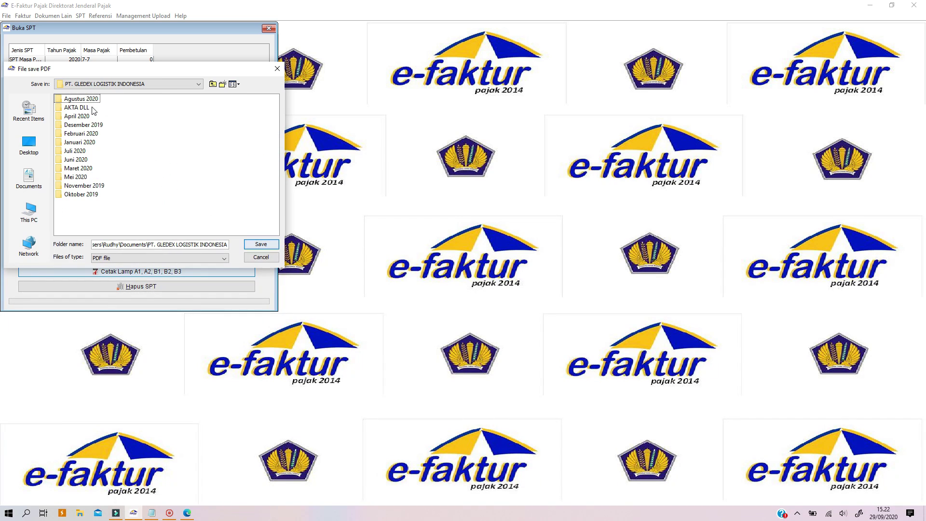
key("space")
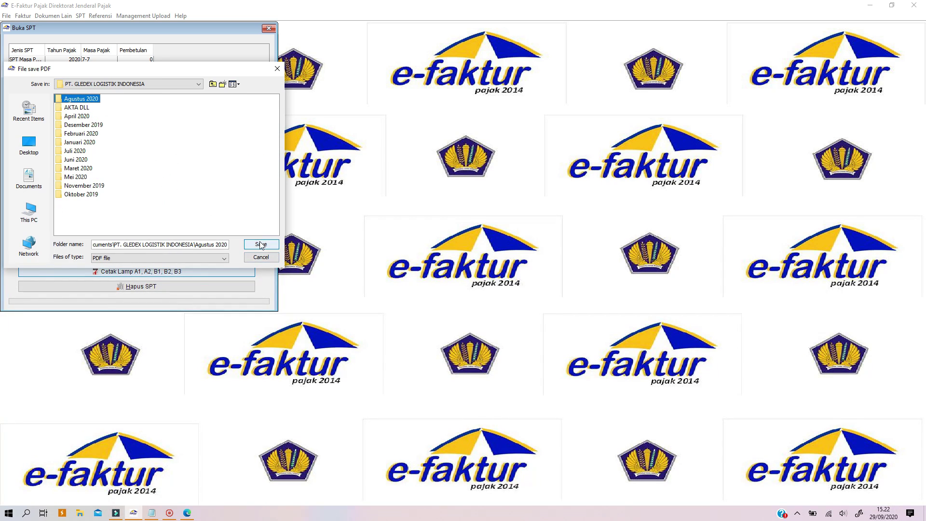
left_click(260, 243)
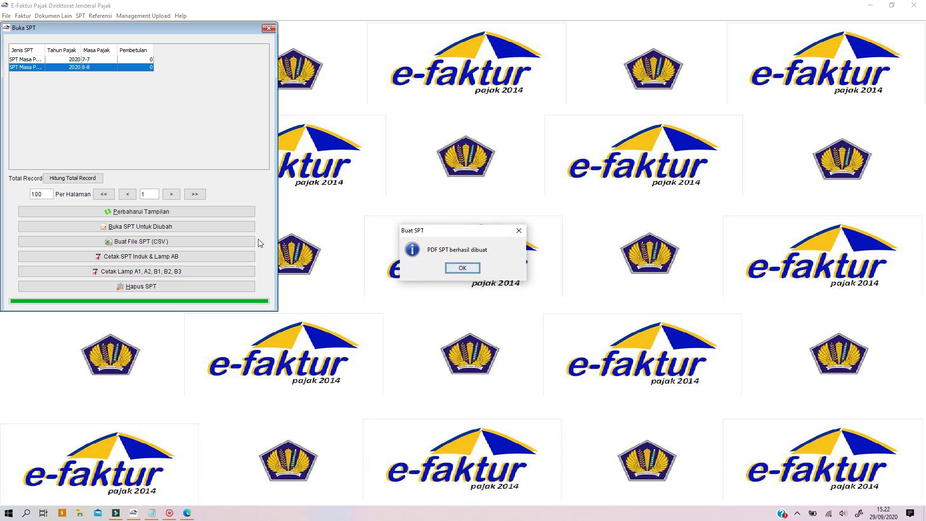
left_click(451, 268)
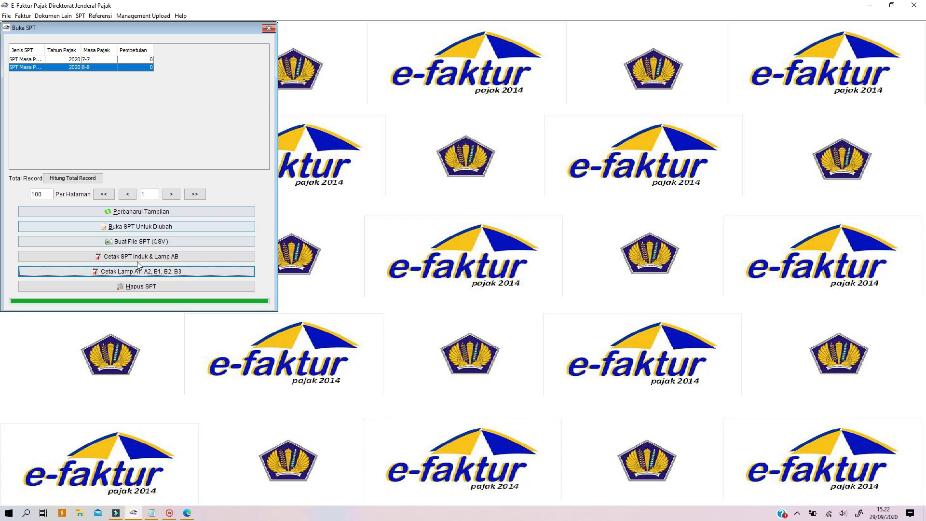
left_click(269, 28)
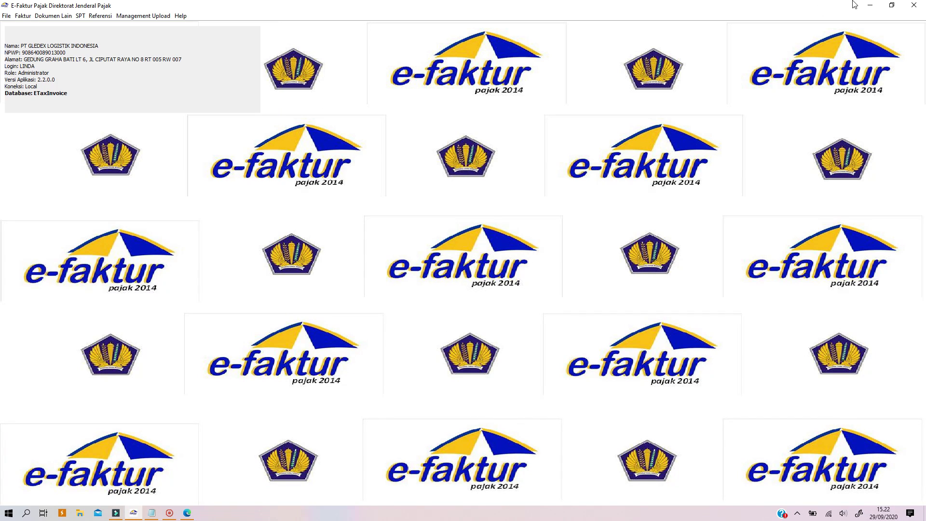
- Close e-Faktur and cut the GLI PDF from the Downloads folder
left_click(914, 5)
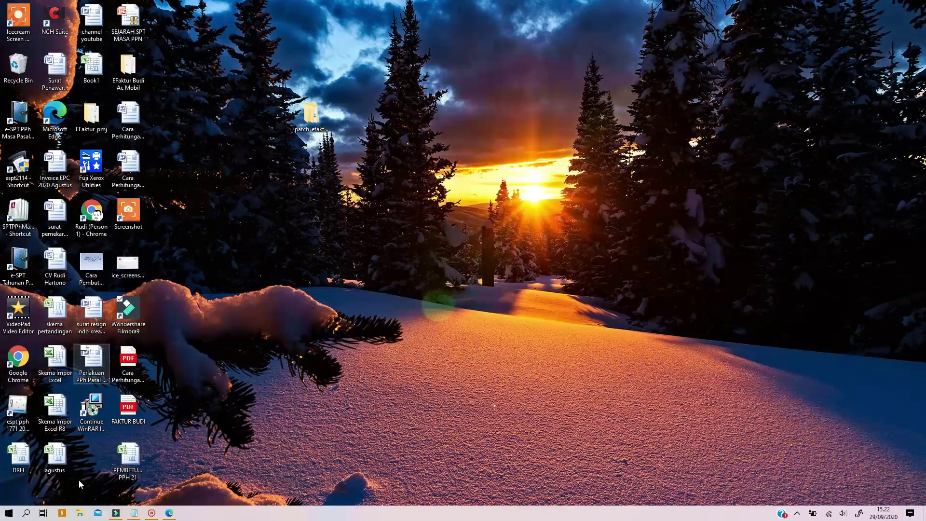
left_click(80, 513)
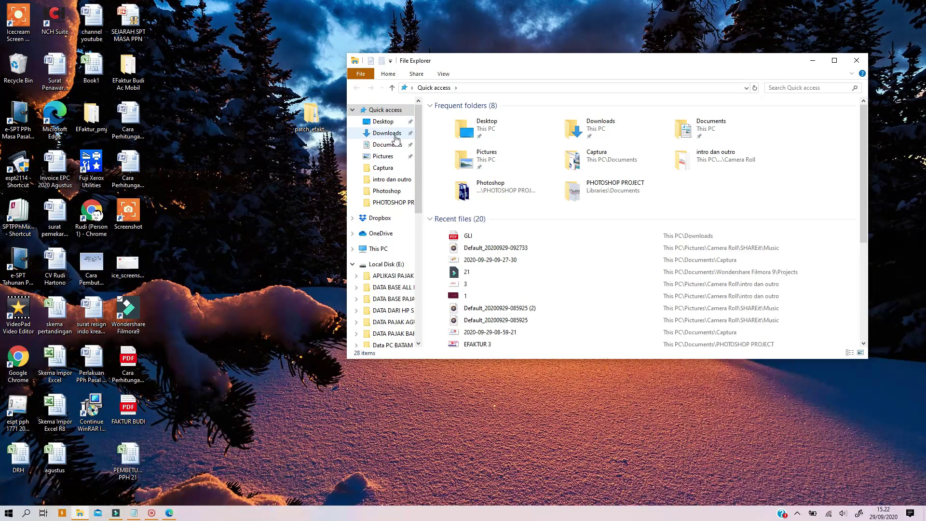
left_click(394, 135)
scroll(654, 275, "down", 5)
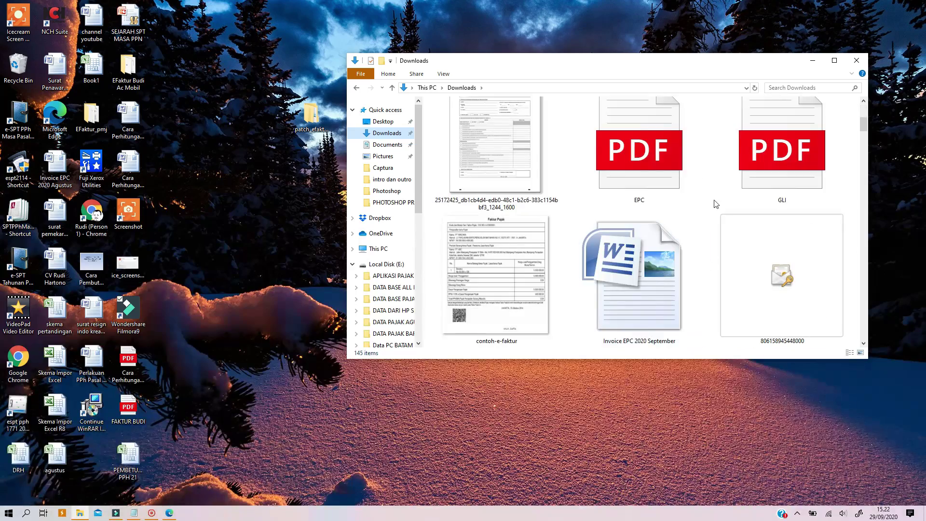
left_click(806, 171)
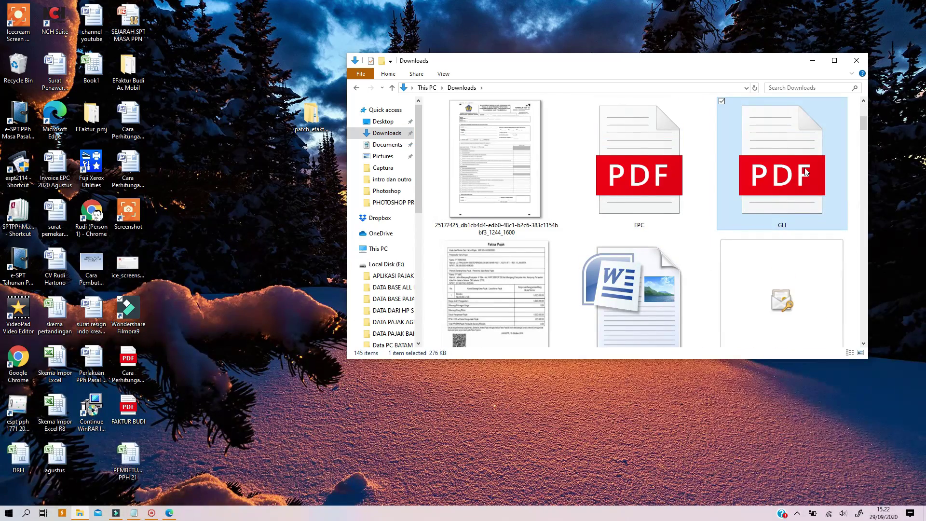
key("ctrl+x")
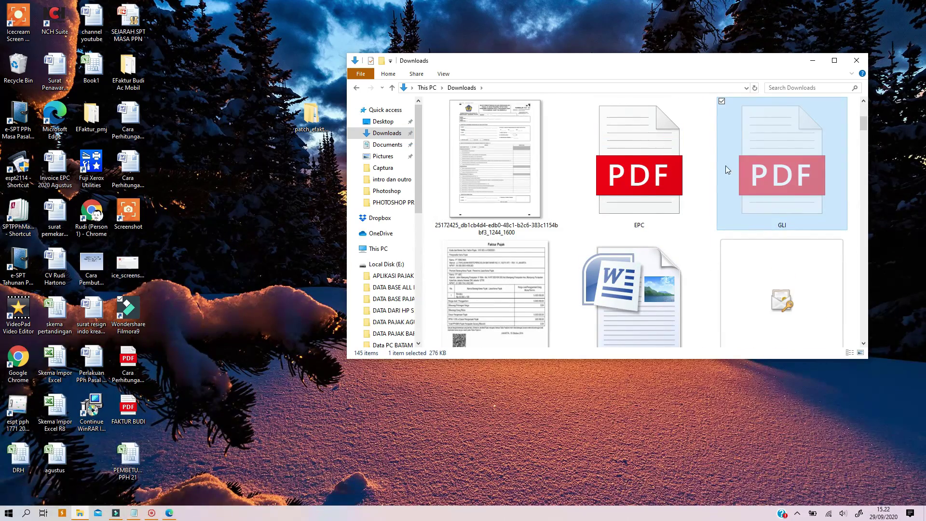
mouse_move(418, 198)
left_mouse_down()
mouse_move(422, 254)
mouse_move(425, 197)
left_mouse_up()
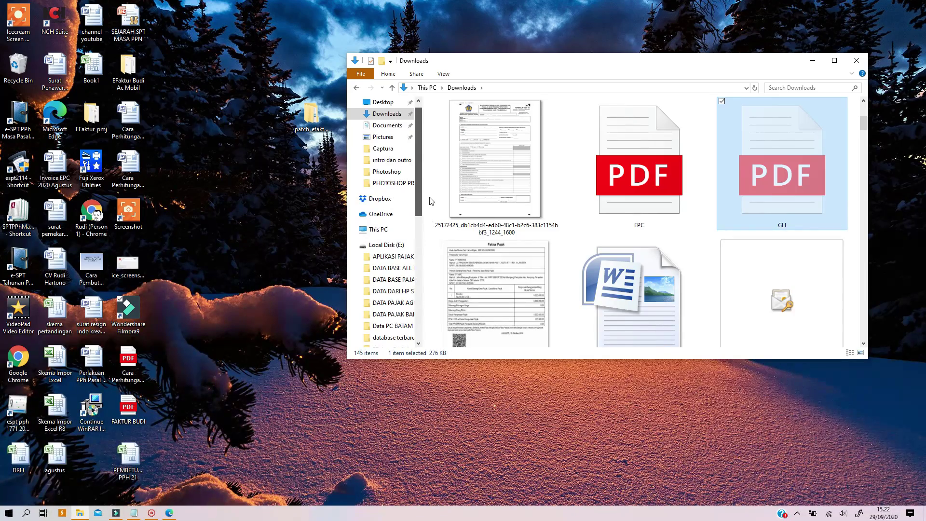
- Paste the GLI PDF into Documents\PT. GLEDEX LOGISTIK INDONESIA\Agustus 2020 and widen the Name column
left_click(387, 125)
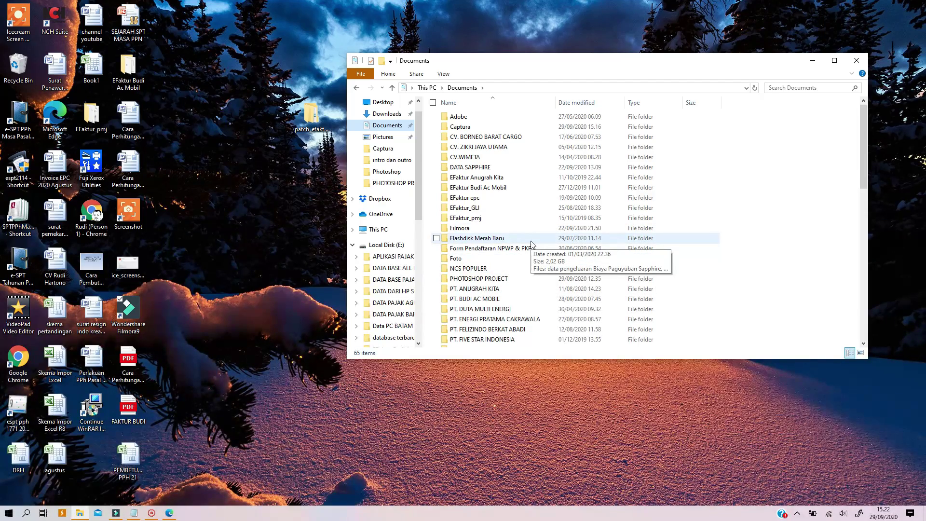
scroll(496, 288, "down", 1)
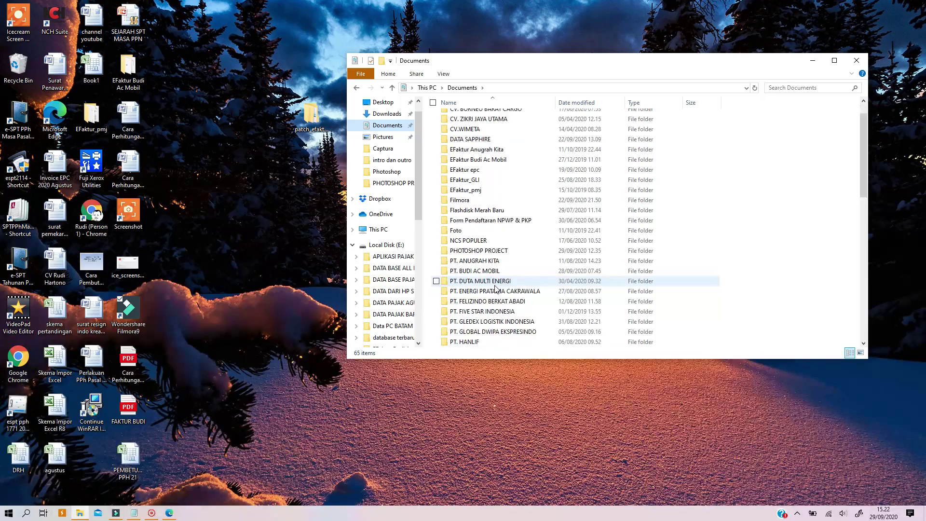
scroll(496, 288, "down", 2)
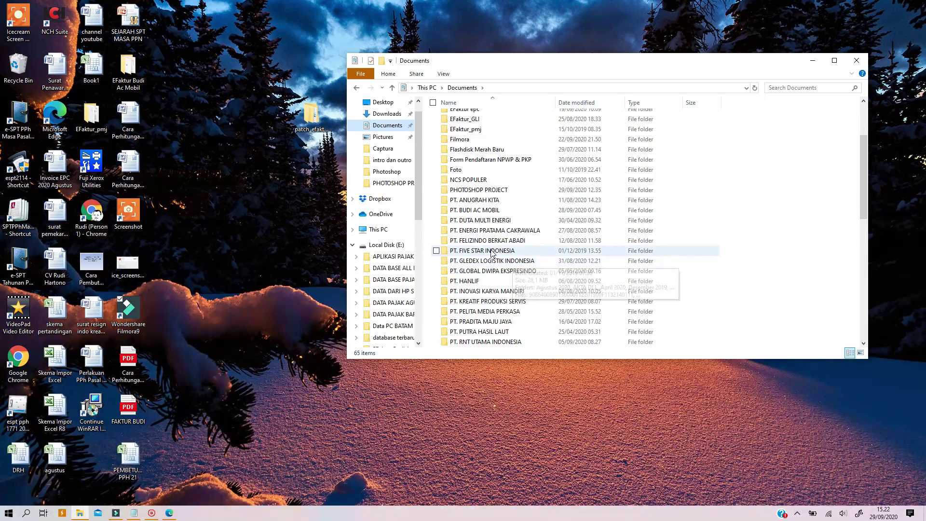
scroll(492, 253, "down", 2)
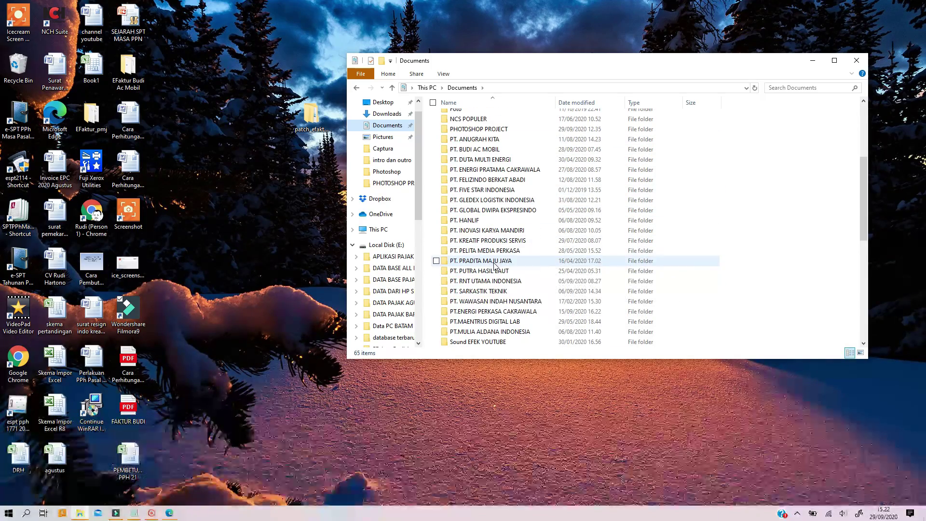
double_click(478, 201)
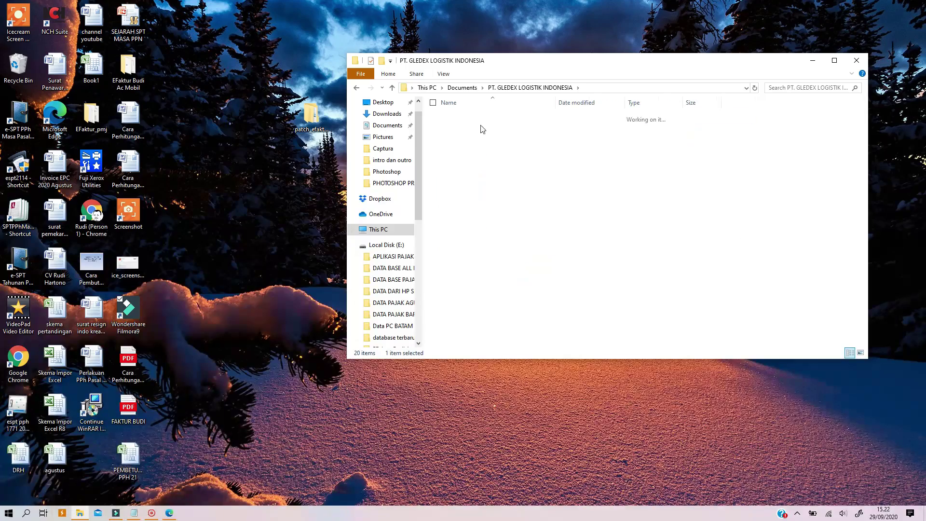
double_click(480, 129)
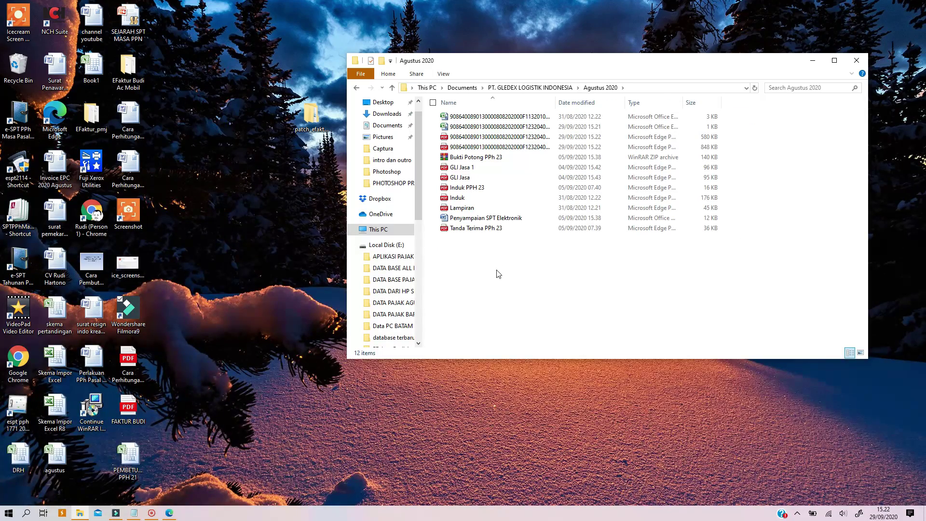
key("ctrl+v")
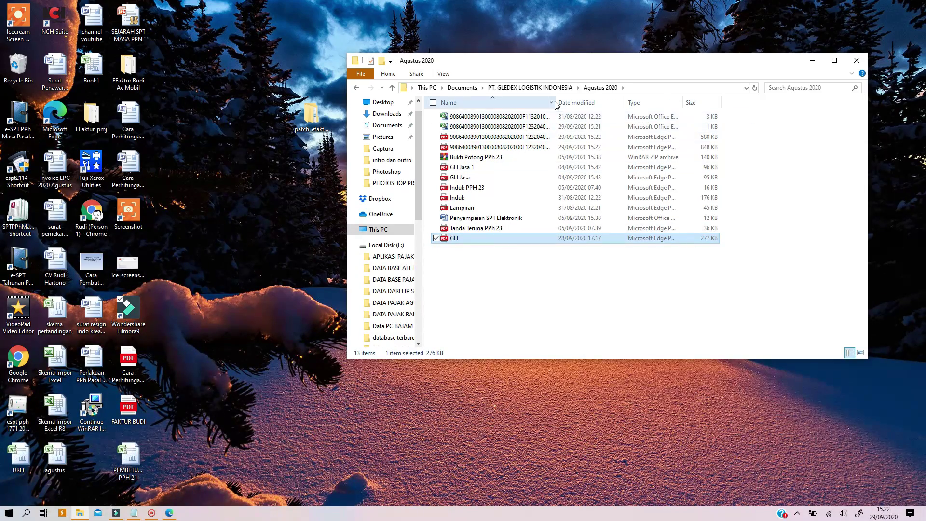
left_click_drag(556, 105, 617, 107)
- Rename the GLI PDF to the CSV's numeric file name, then close File Explorer
left_click(544, 127)
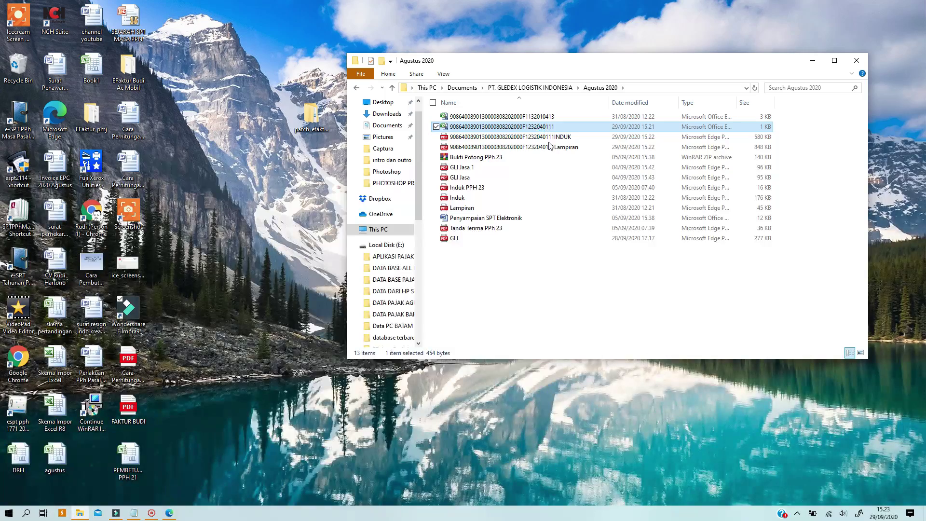
right_click(543, 127)
left_click(338, 354)
key("ctrl+c")
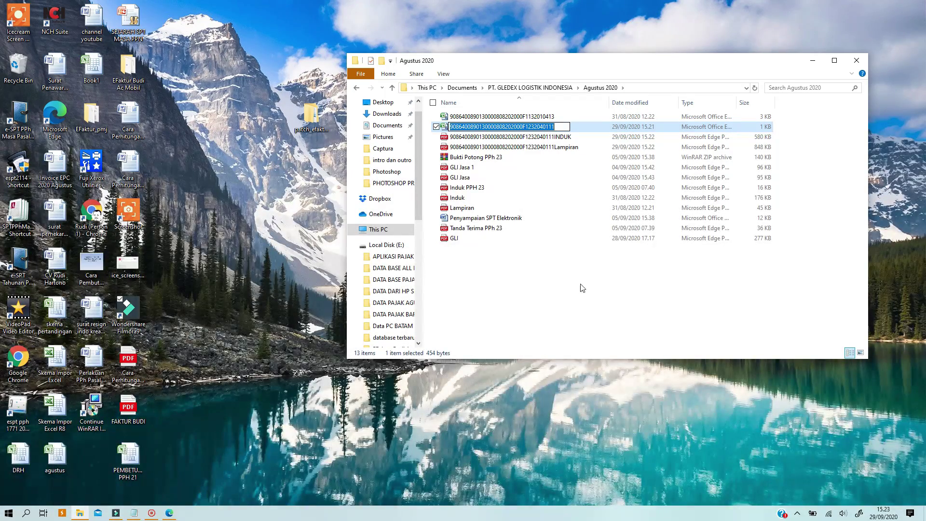
right_click(458, 238)
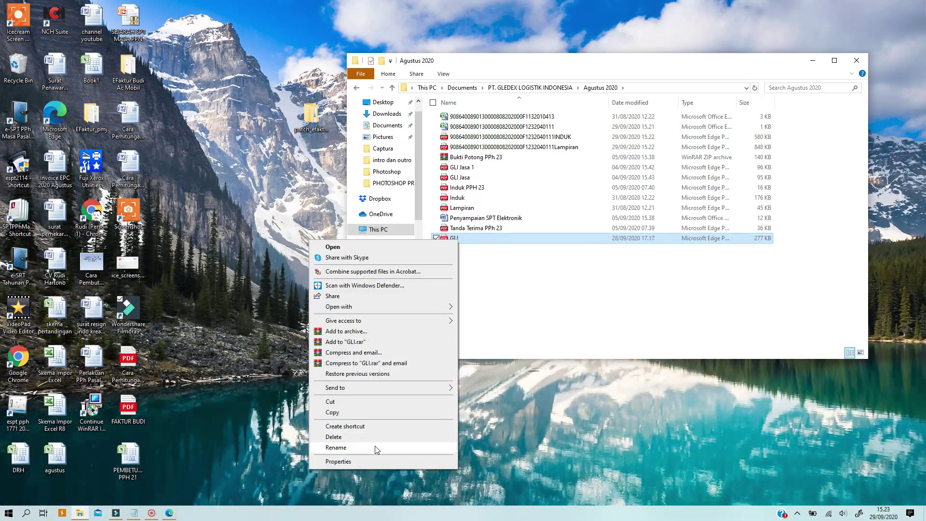
left_click(377, 448)
key("ctrl+v")
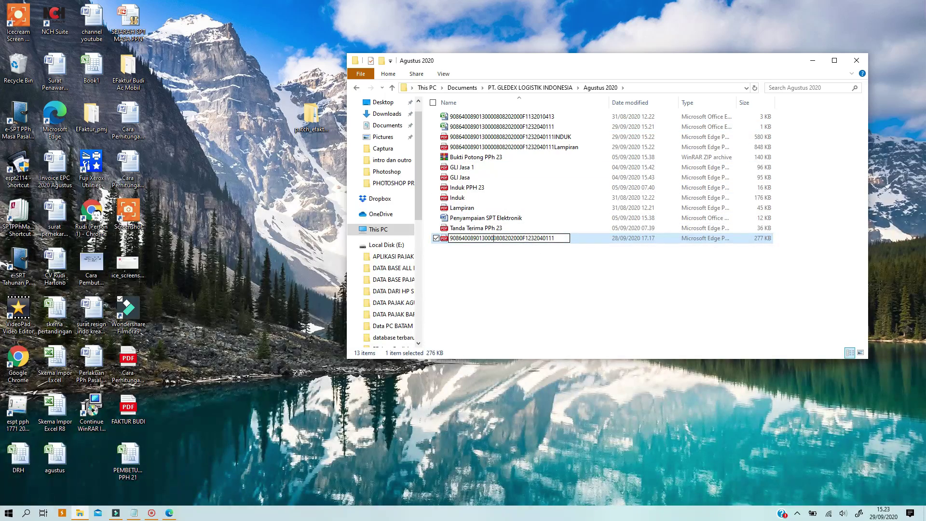
left_click_drag(494, 237, 427, 250)
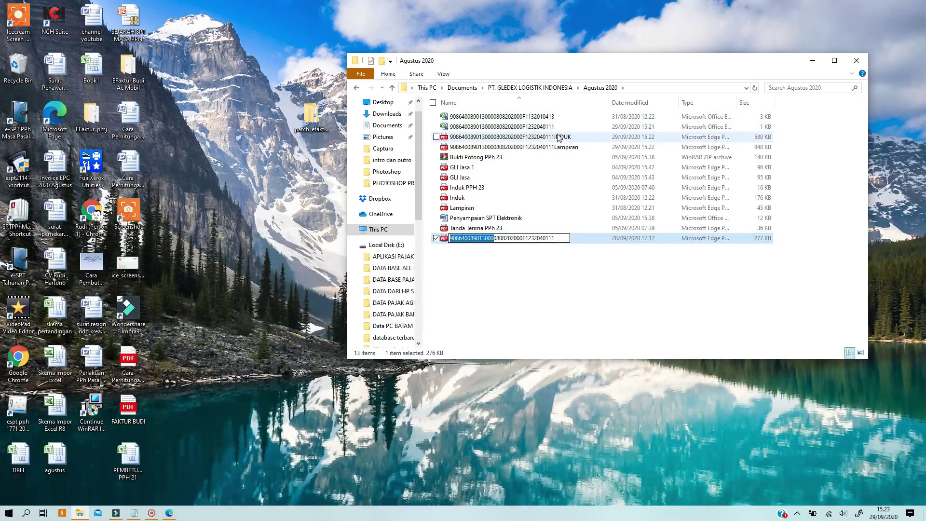
left_click(558, 256)
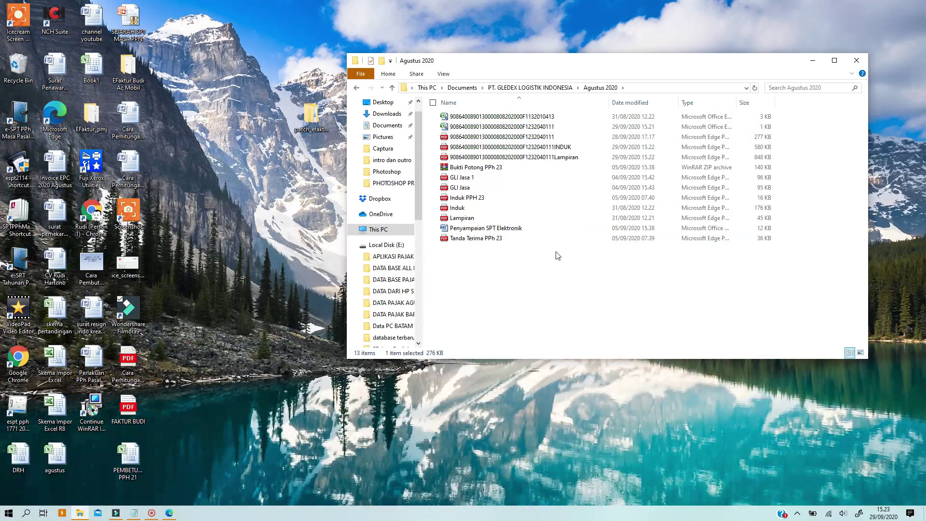
left_click(533, 138)
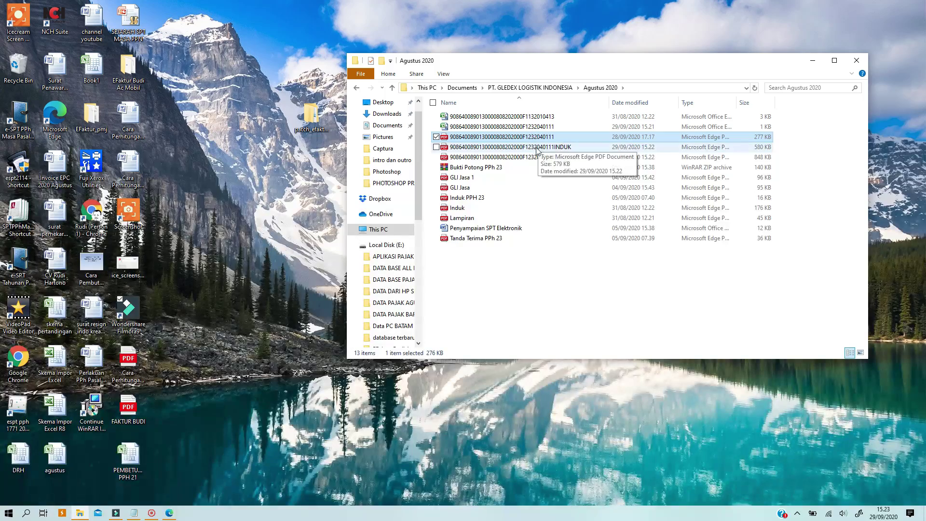
left_click(857, 60)
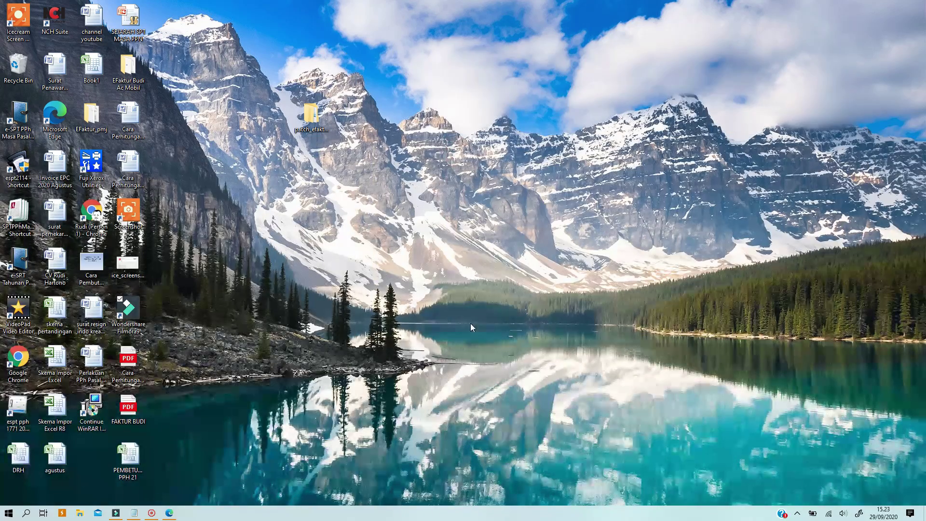
- Launch Chrome and go to the DJP Online address
double_click(18, 360)
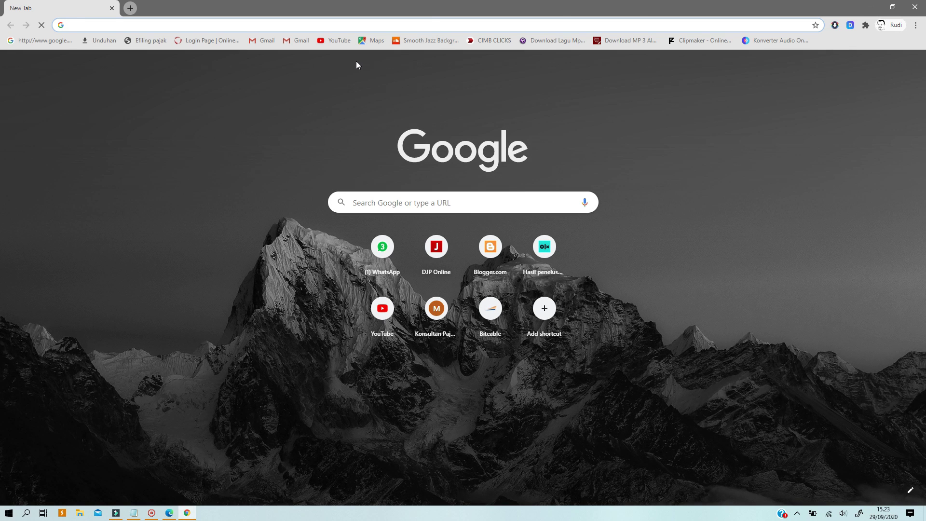
type("DJponline.pajak.go.id")
key("Return")
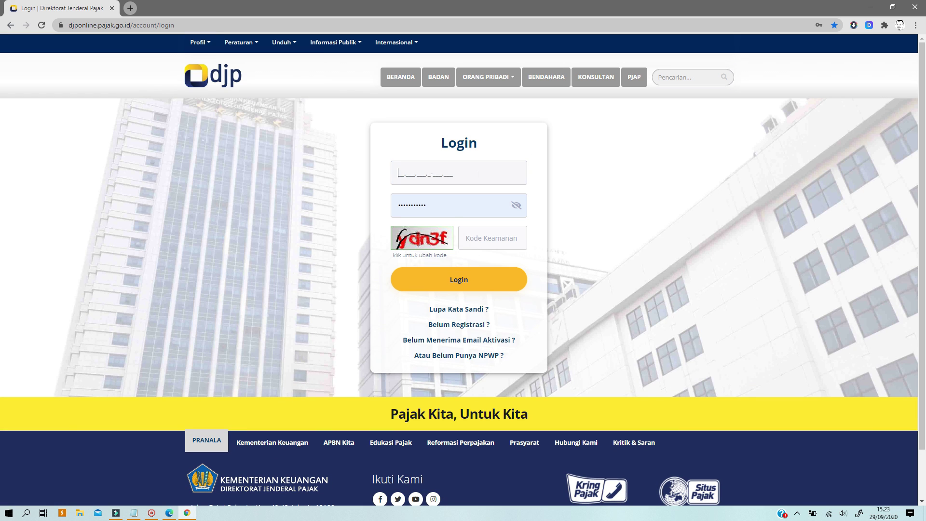
- Fill in the taxpayer ID, account password and security code on the login form
key("Tab")
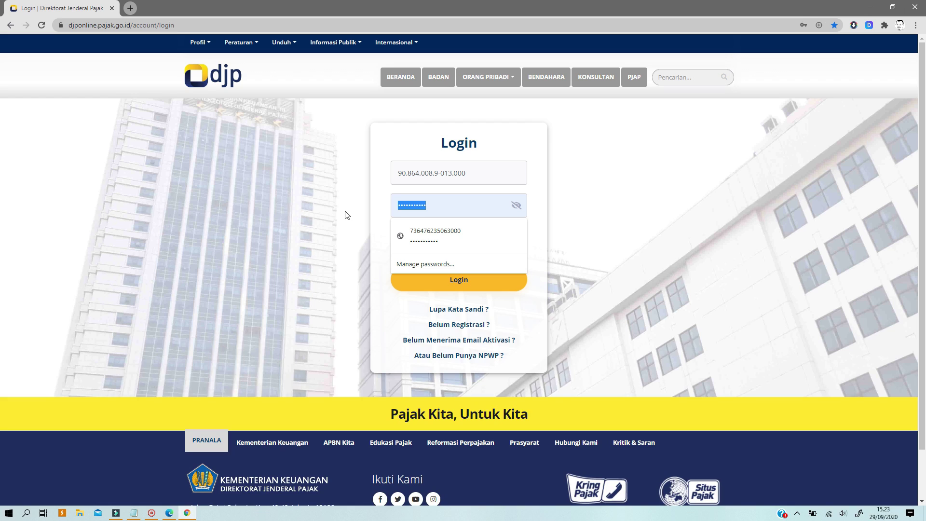
type("•••••")
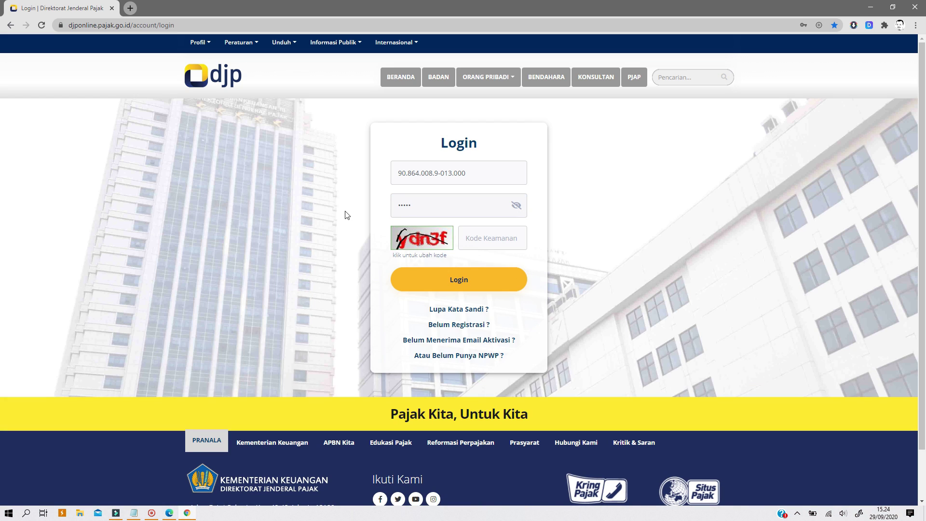
type("••••")
key("Tab")
type("YDN3F")
key("BackSpace")
key("BackSpace")
key("BackSpace")
key("BackSpace")
key("BackSpace")
type("y")
key("shift+Tab")
type("•")
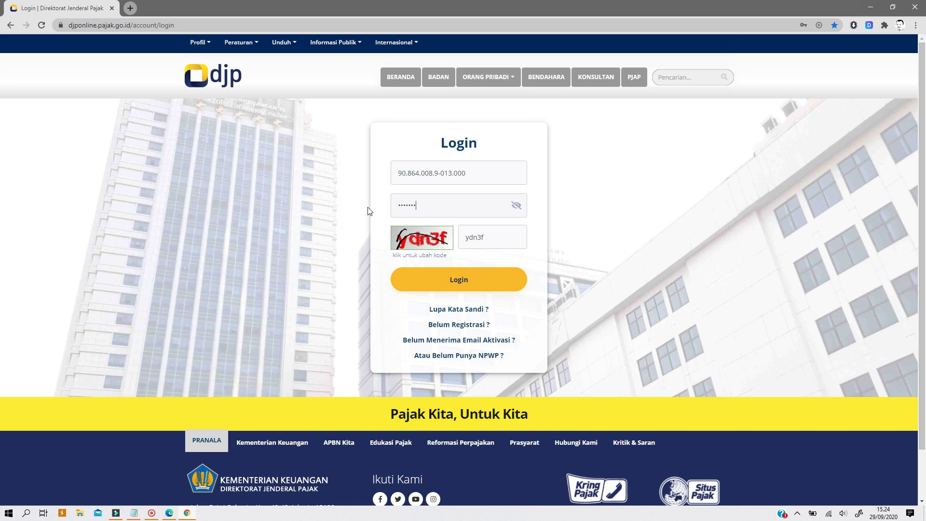
- Log in, decline Chrome's password update, and reload the blank page until Informasi appears
left_click(483, 281)
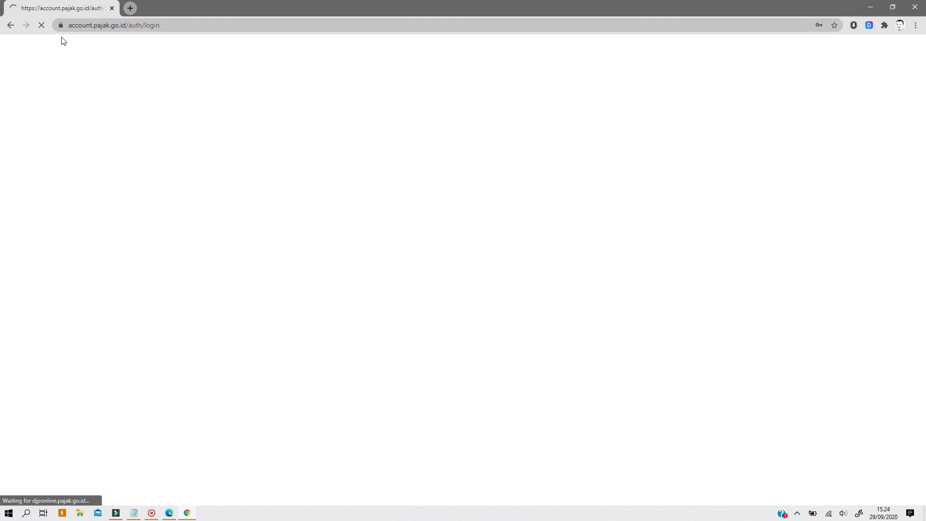
left_click(805, 179)
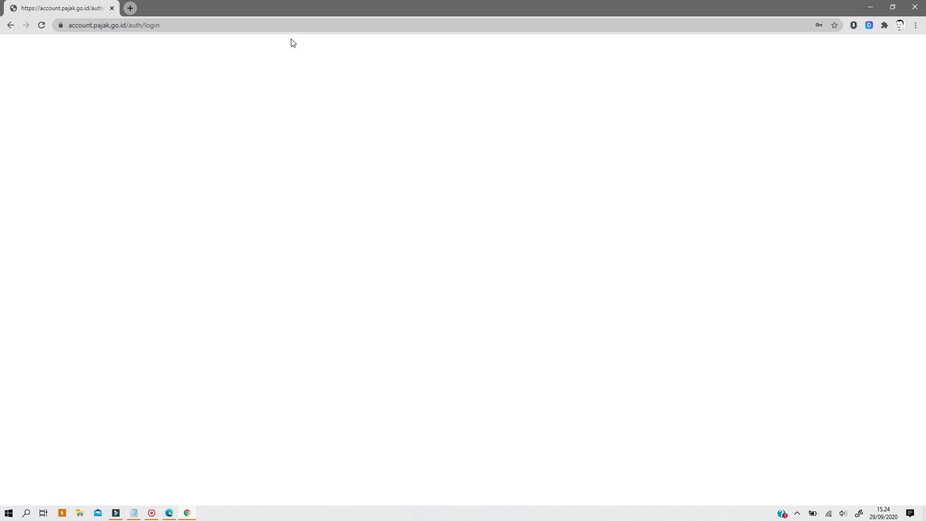
left_click(198, 22)
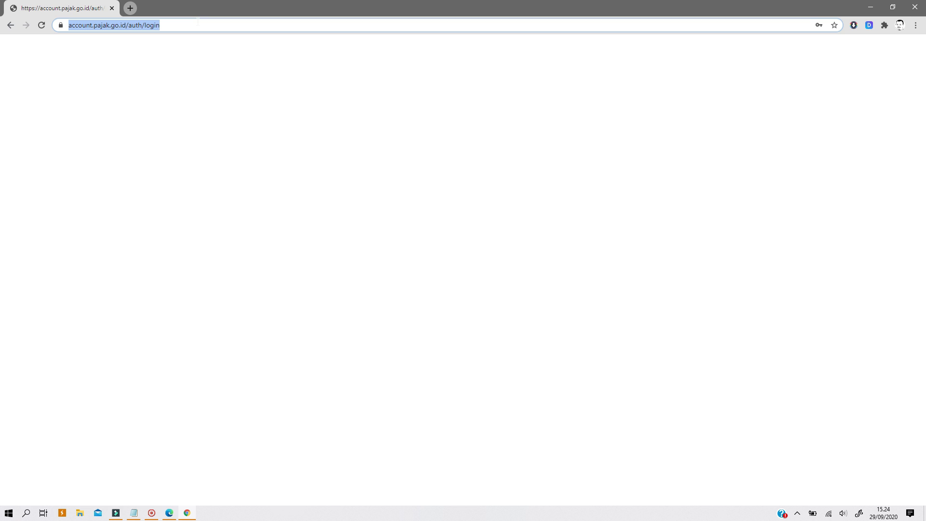
key("Return")
left_click(42, 25)
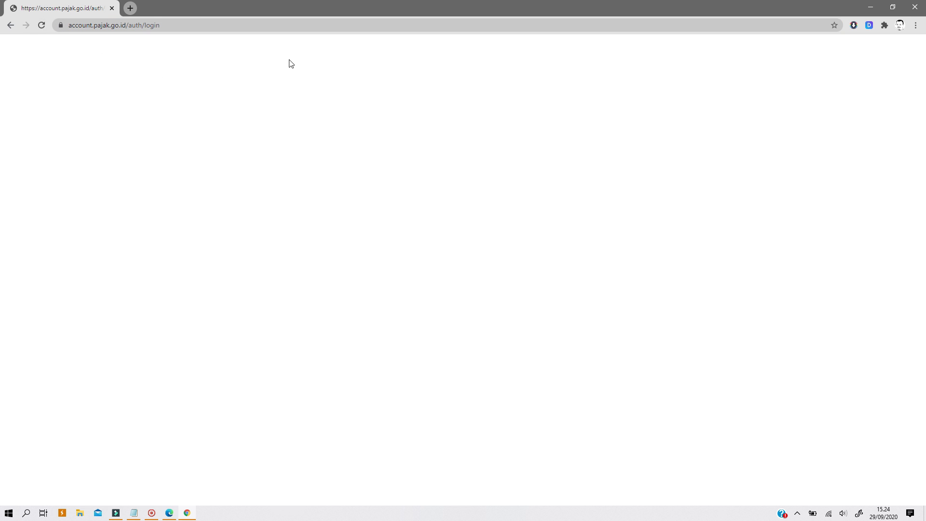
left_click(193, 24)
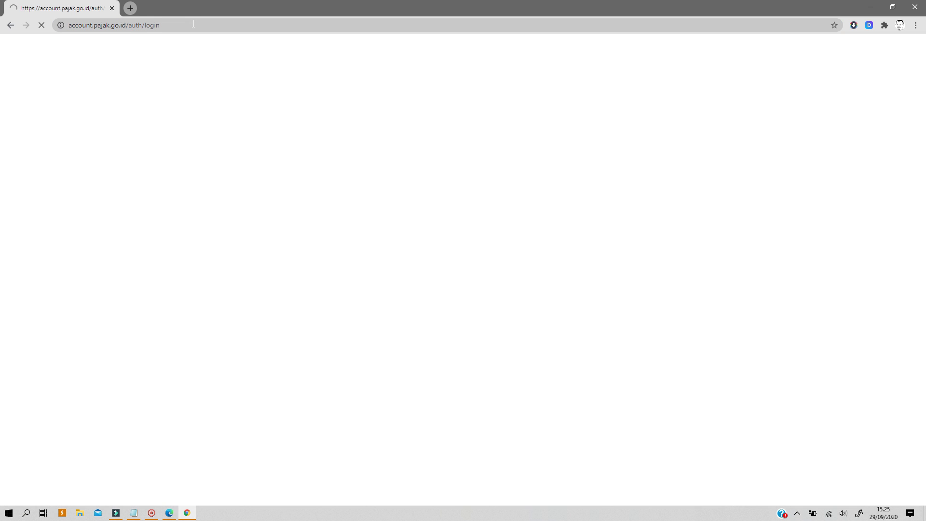
key("F5")
left_click(194, 23)
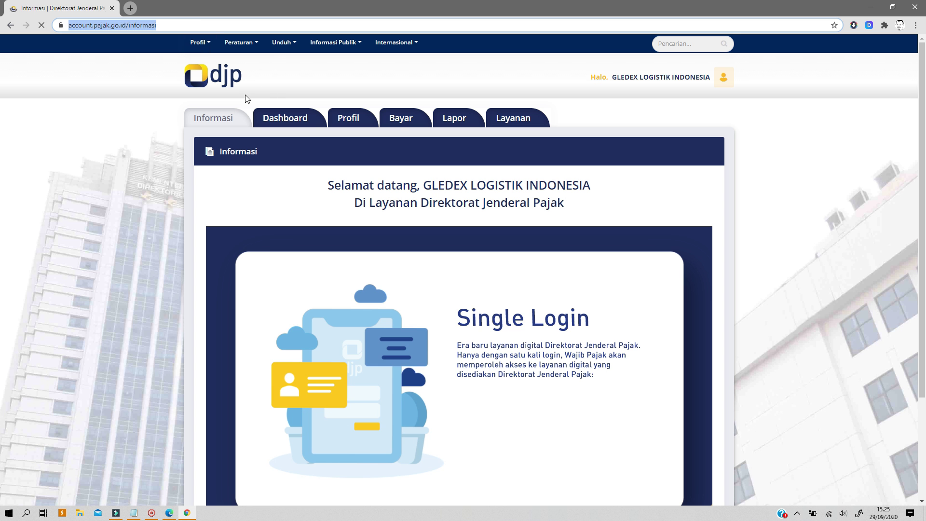
- Go to Lapor > e-Filing, reload the Arsip SPT page, and choose Buat SPT
scroll(474, 139, "down", 2)
scroll(474, 139, "up", 1)
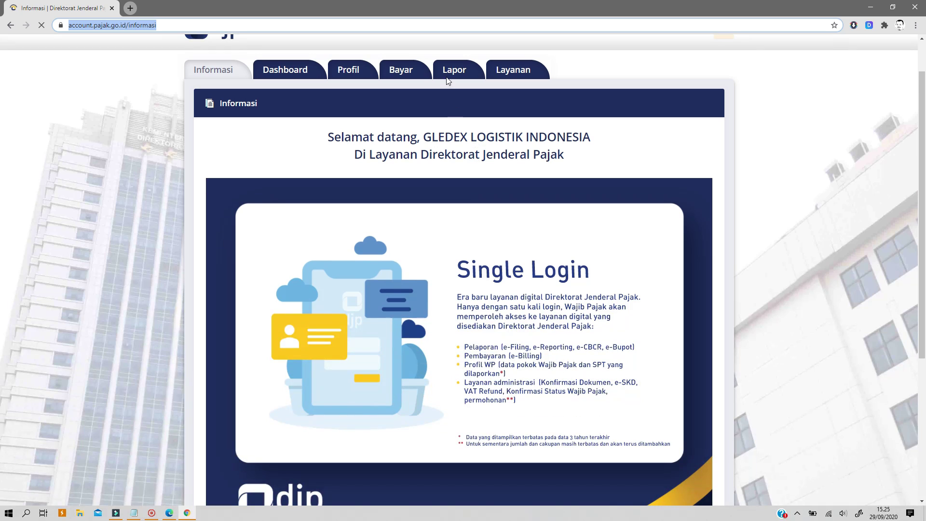
left_click(446, 70)
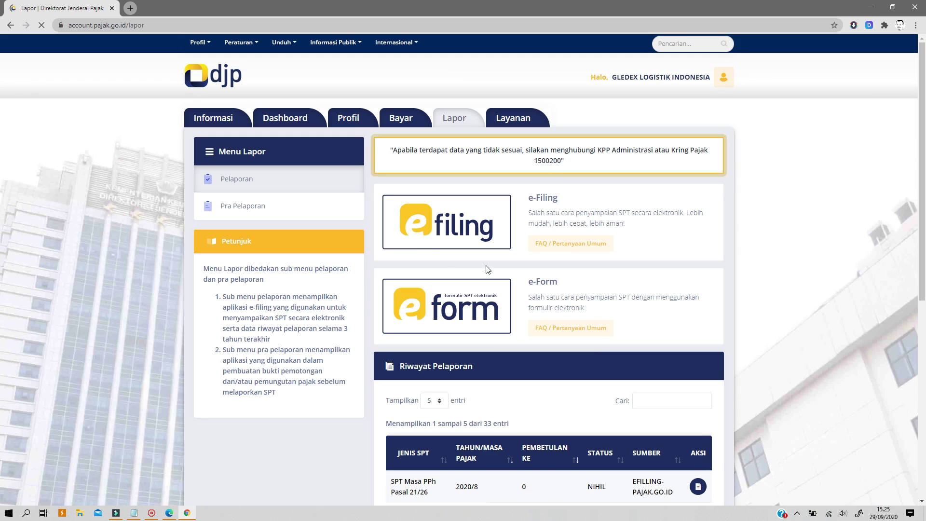
left_click(437, 232)
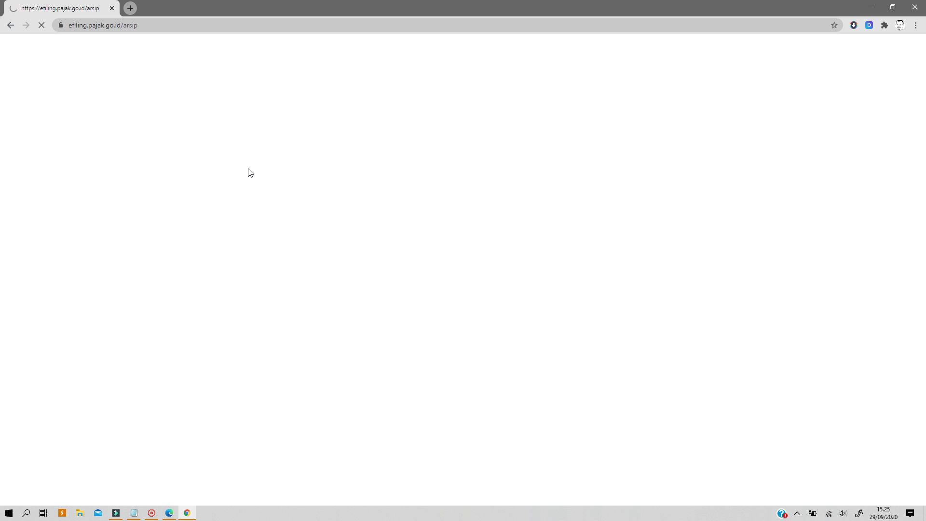
left_click(198, 27)
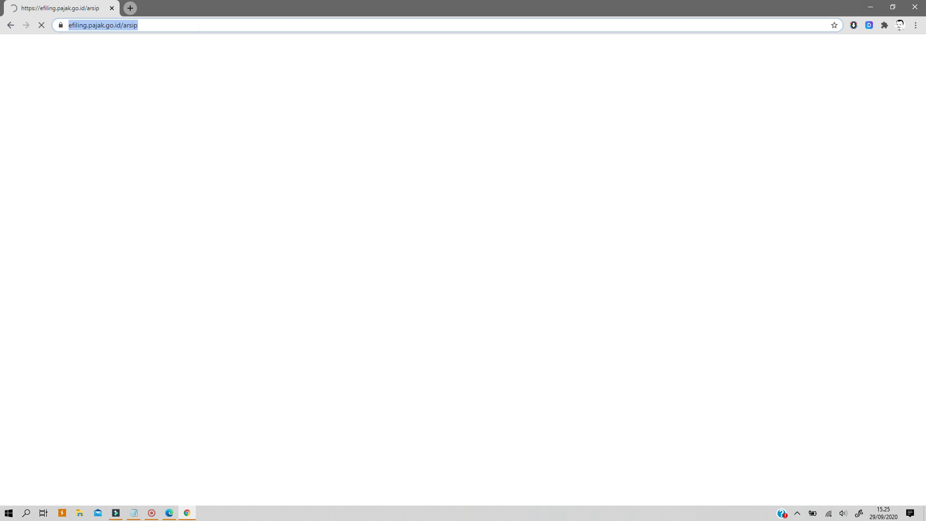
key("Return")
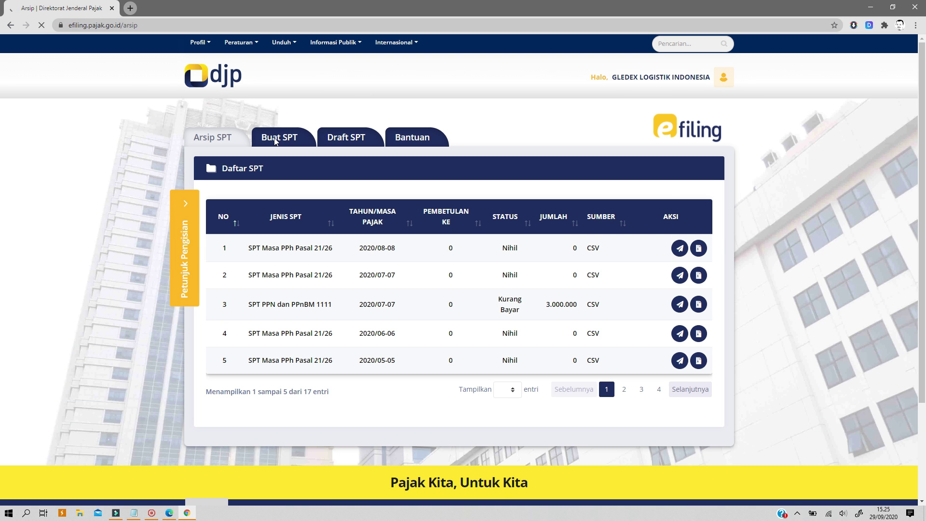
left_click(284, 139)
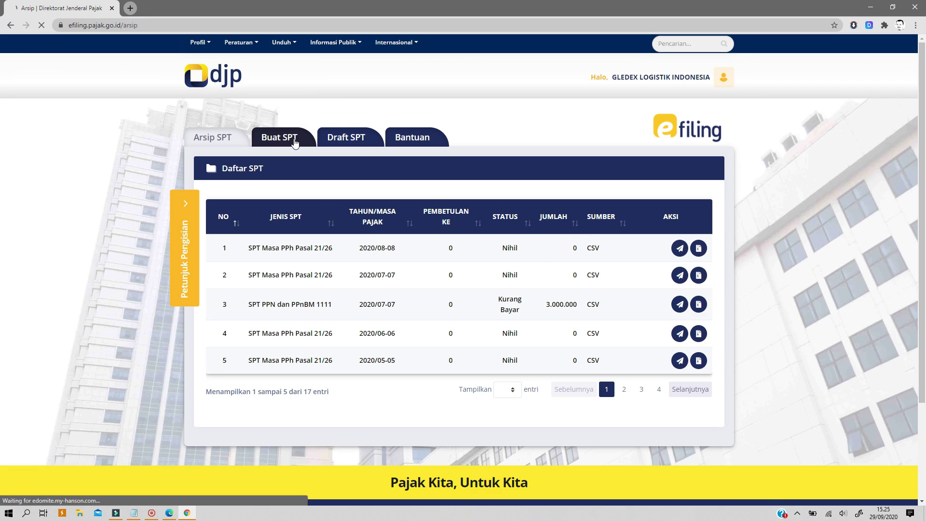
- Open the upload form and attach the Agustus 2020 CSV (454 bytes) as the SPT file
left_click(288, 138)
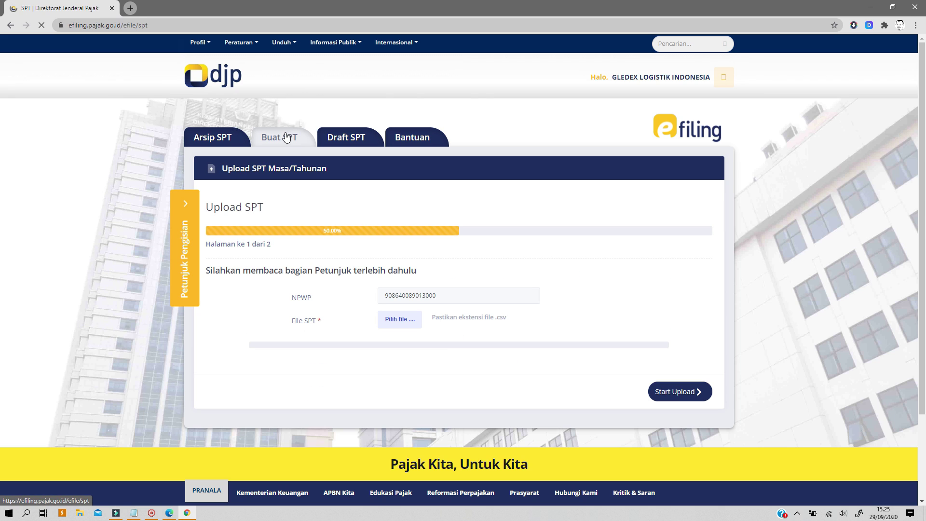
left_click(395, 320)
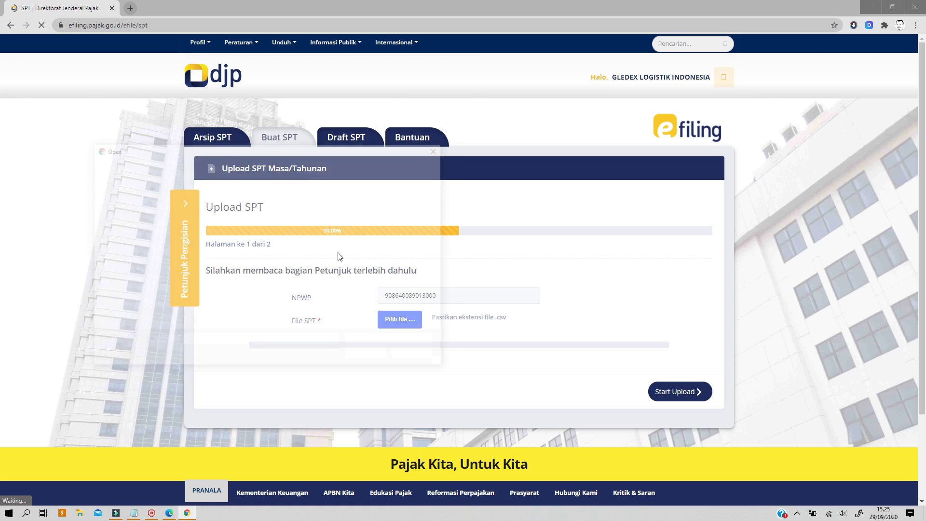
left_click(127, 216)
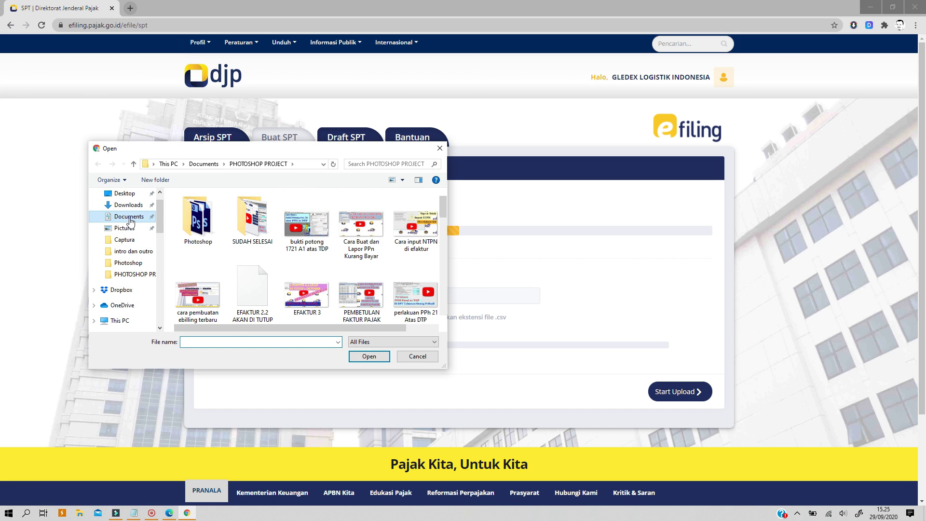
scroll(237, 271, "down", 6)
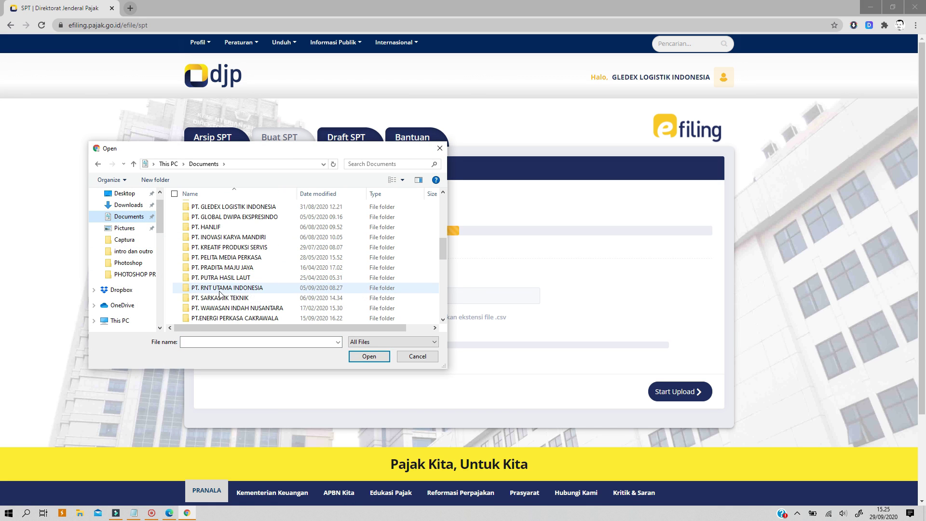
scroll(235, 285, "up", 6)
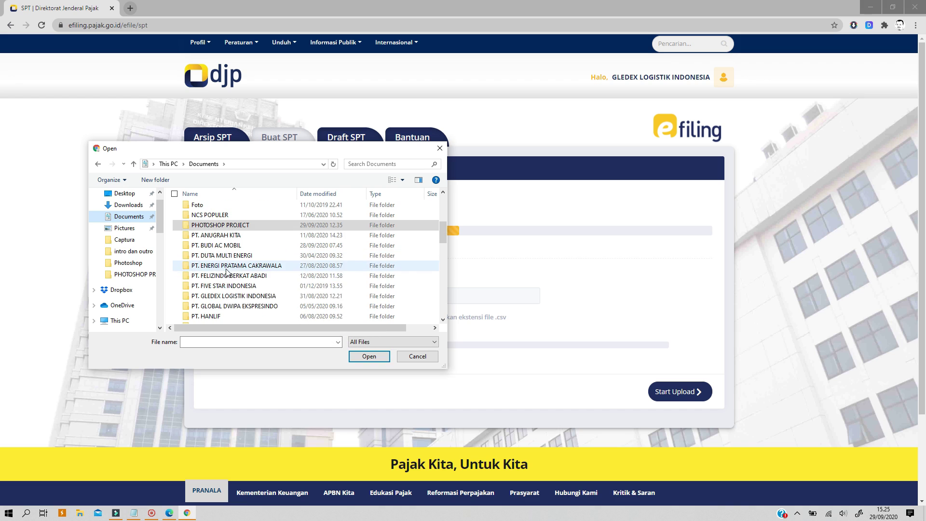
double_click(223, 296)
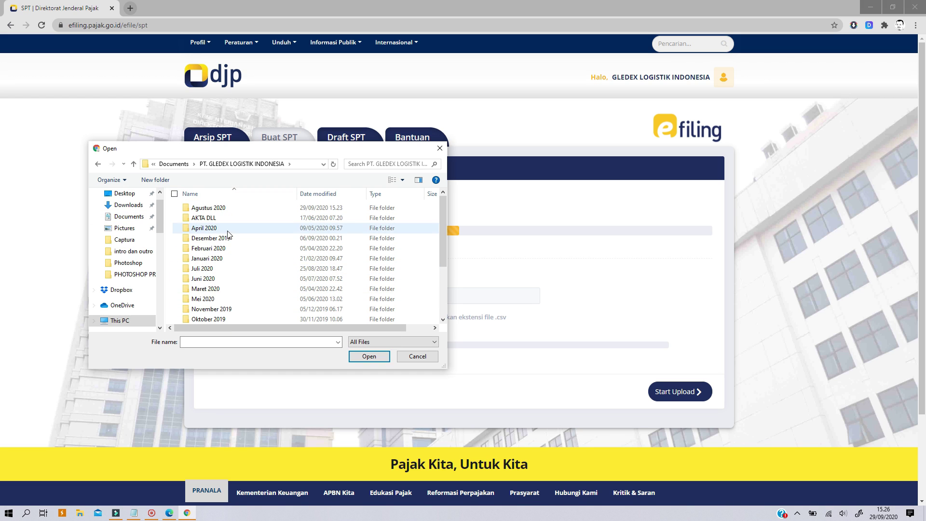
double_click(219, 211)
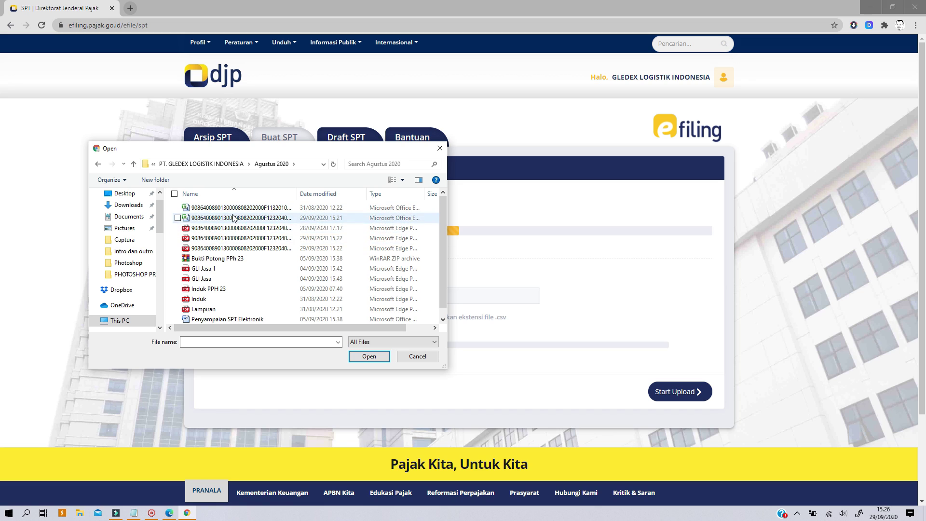
double_click(297, 194)
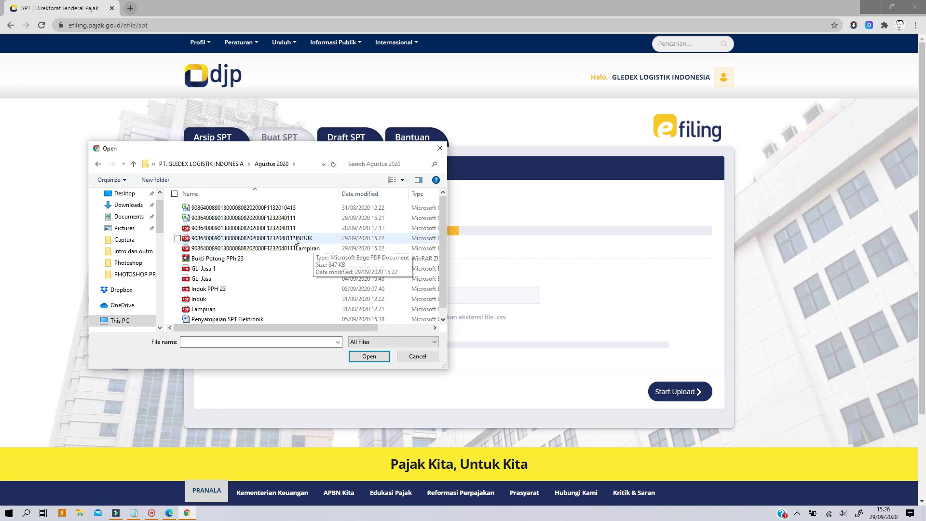
left_click(271, 221)
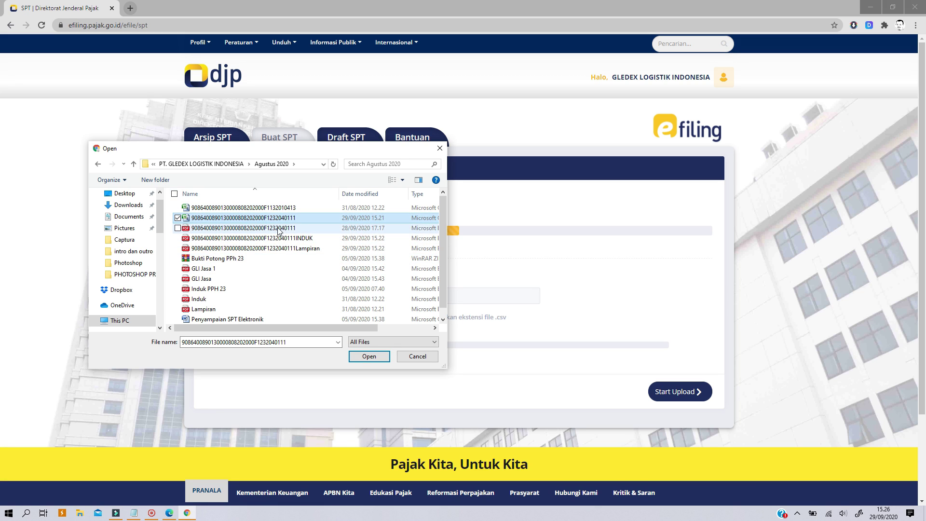
left_click(363, 360)
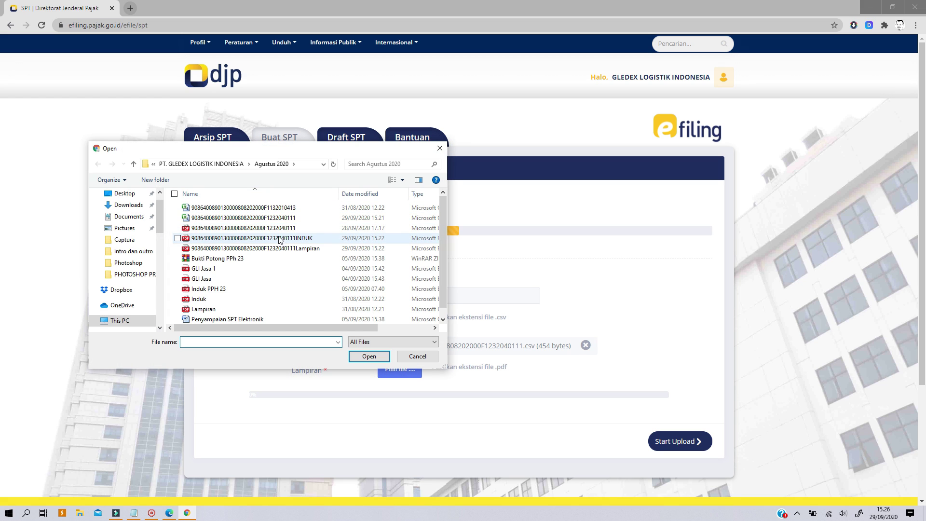
- Attach the August 2020 PDF (277 kb) as the Lampiran and start the upload
left_click(279, 230)
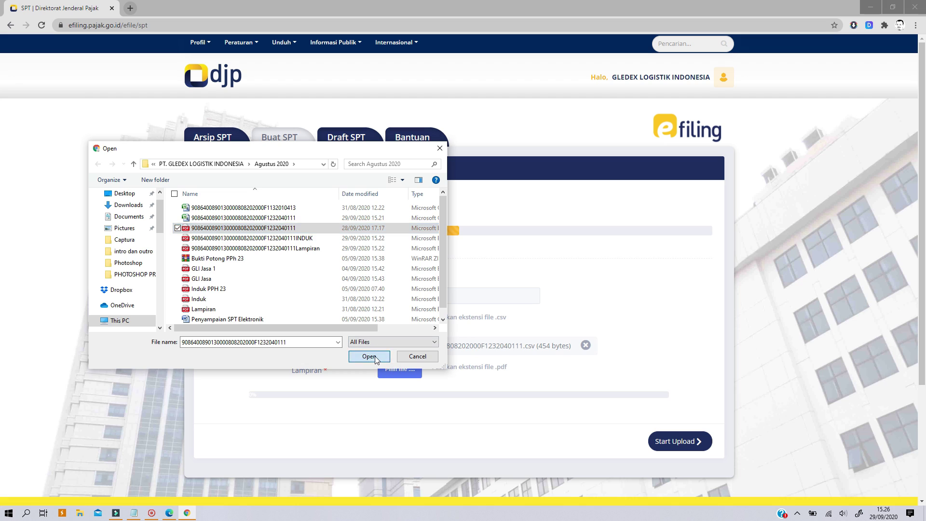
left_click(369, 356)
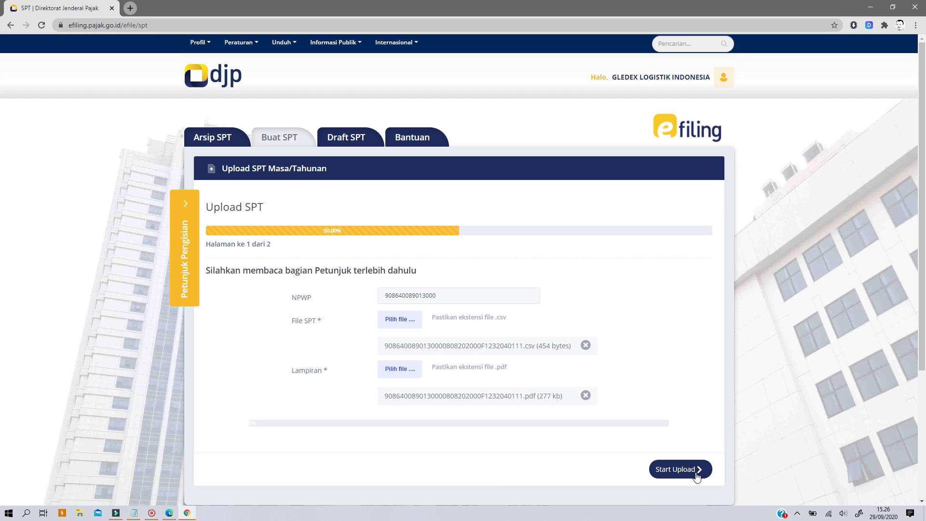
left_click(676, 472)
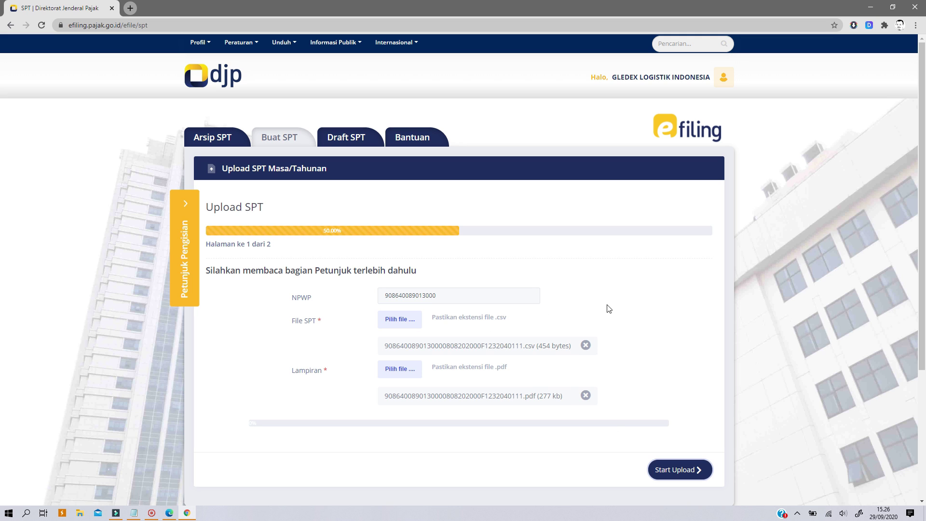
scroll(608, 309, "down", 2)
scroll(609, 309, "up", 1)
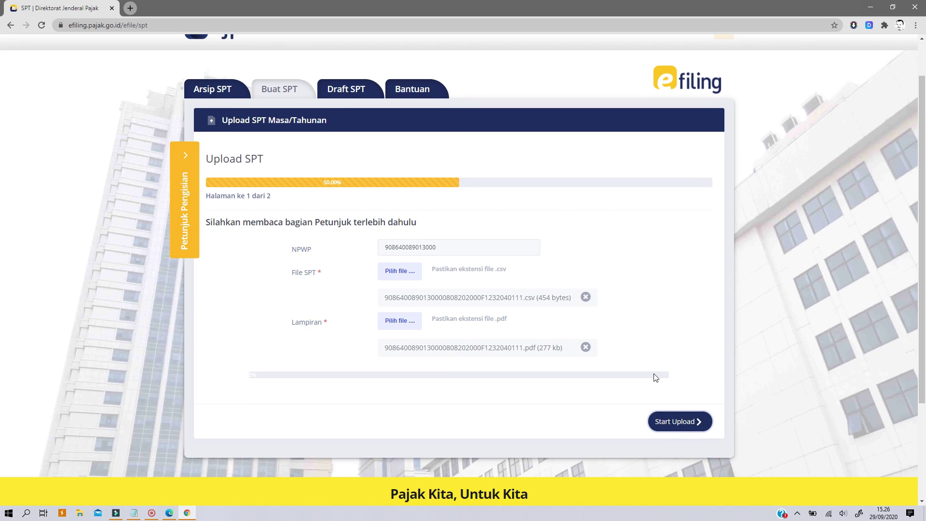
- Clear the upload block by deleting the leftover 2020/08-08 SPT PPN dan PPnBM 1111 draft
left_click(681, 421)
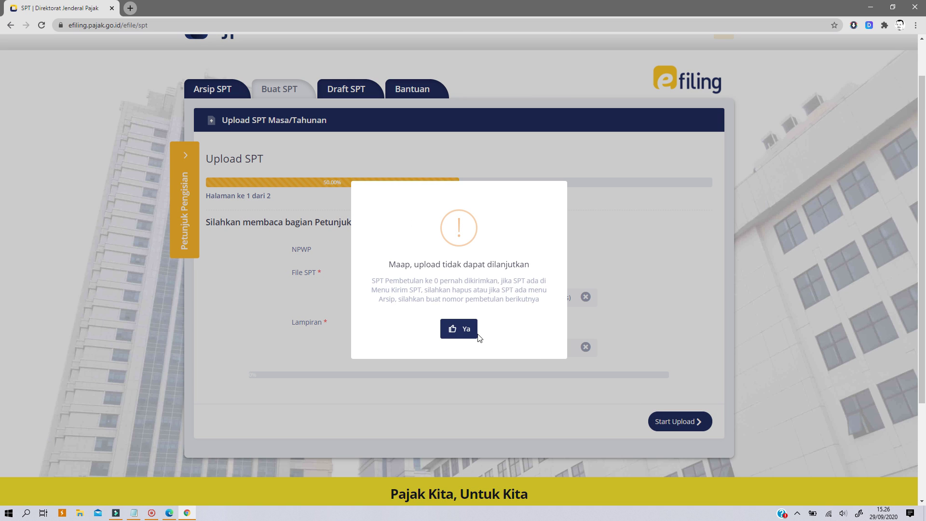
left_click(477, 334)
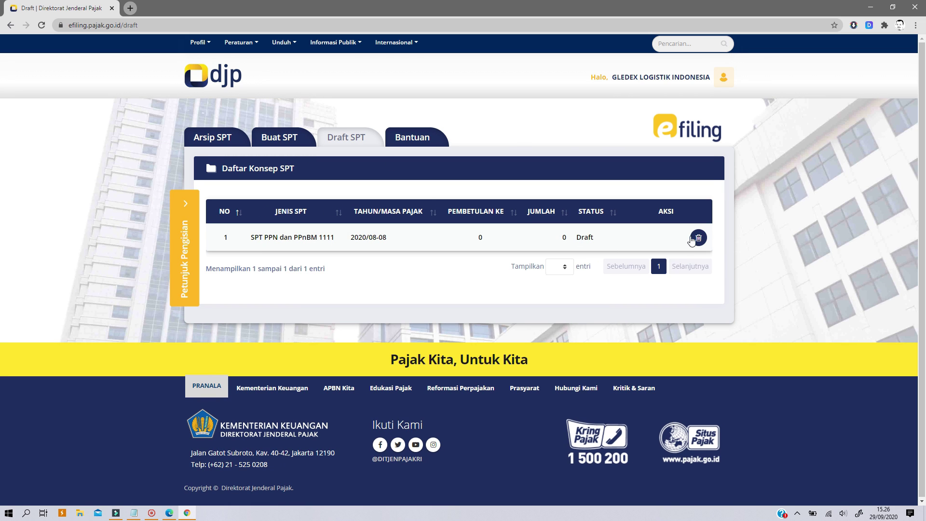
left_click(698, 238)
left_click(475, 321)
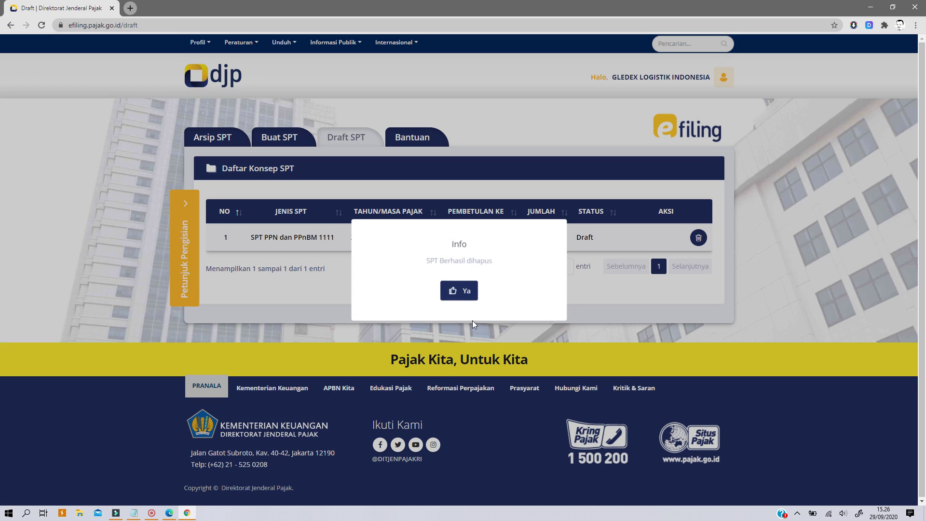
left_click(457, 292)
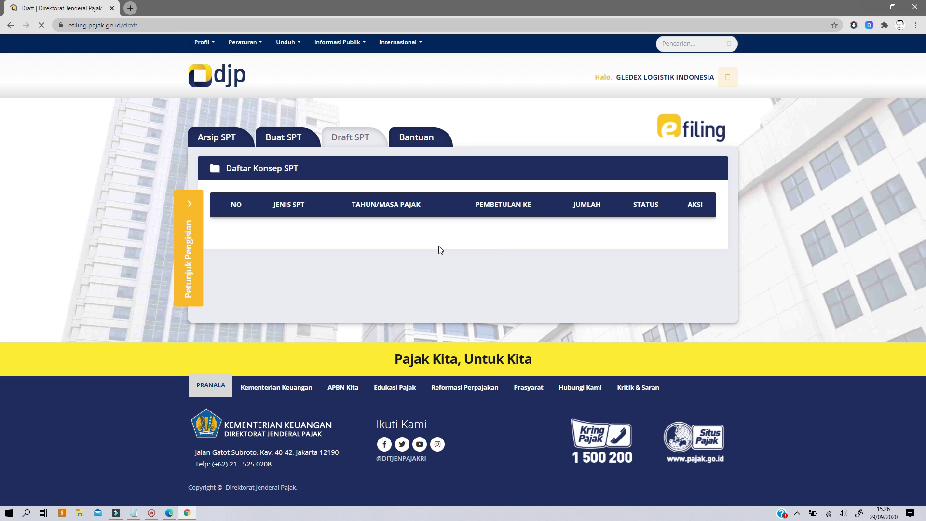
- Attach the Agustus 2020 CSV as the SPT file and its PDF as Lampiran, then upload both
left_click(285, 141)
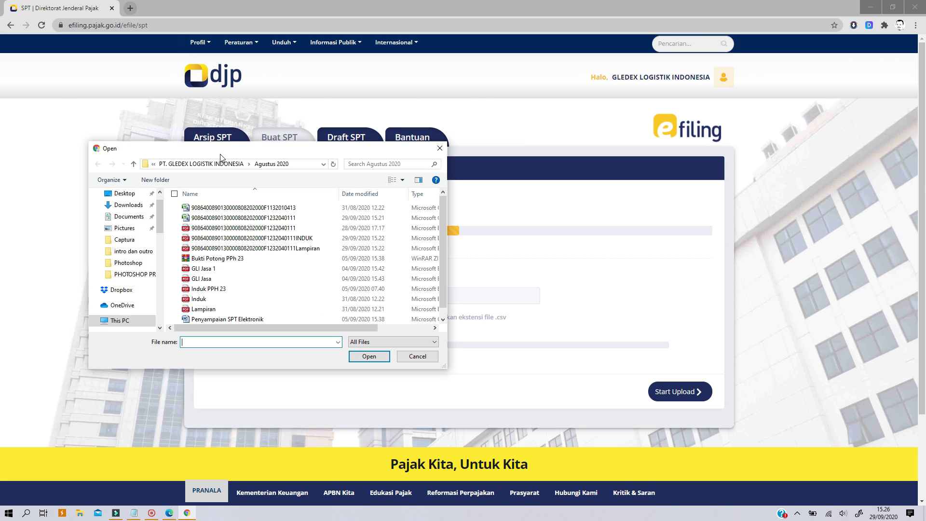
left_click(239, 218)
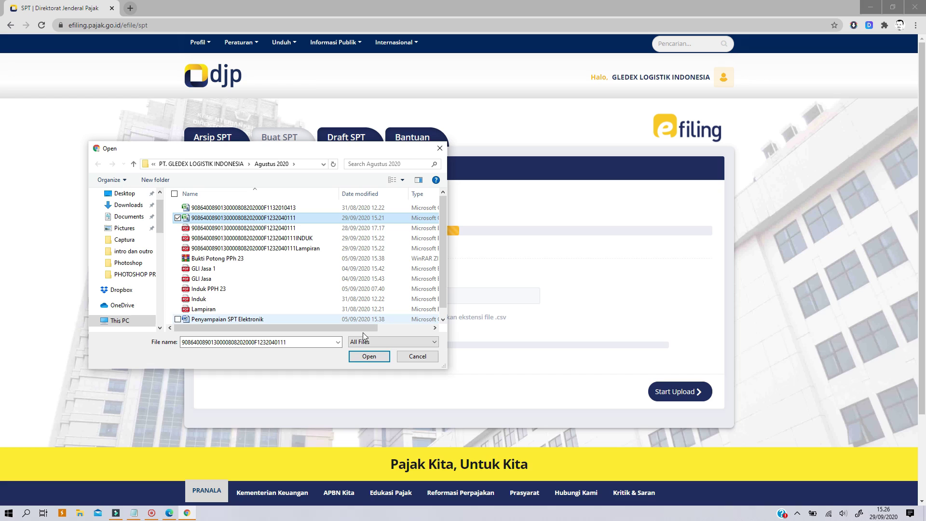
left_click(369, 356)
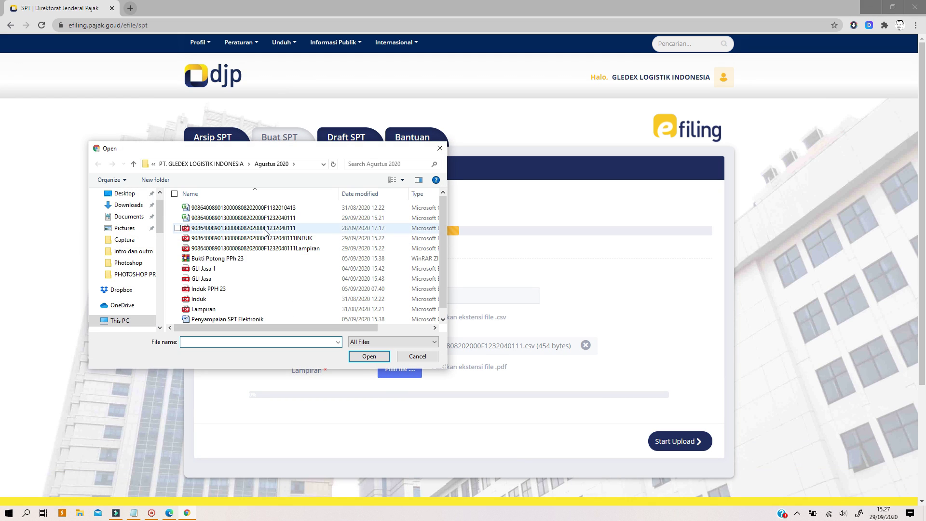
left_click(264, 232)
left_click(369, 356)
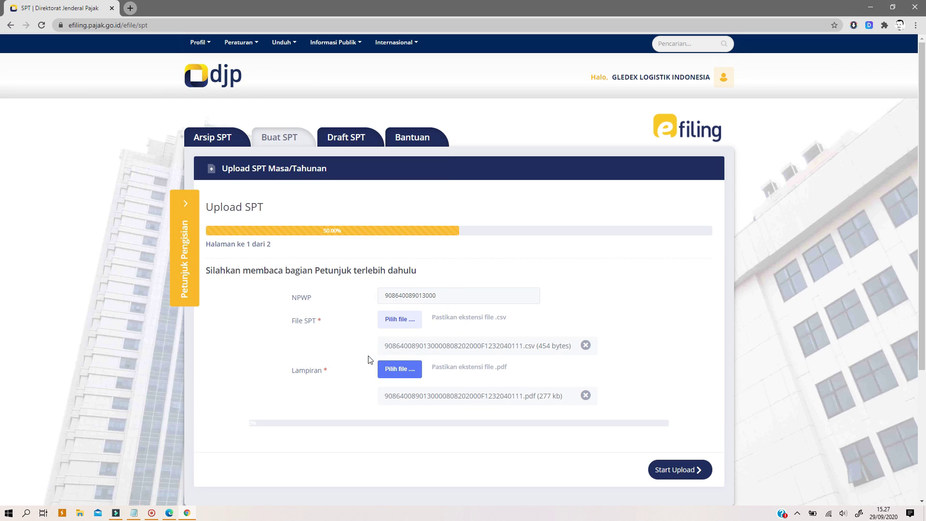
left_click(675, 471)
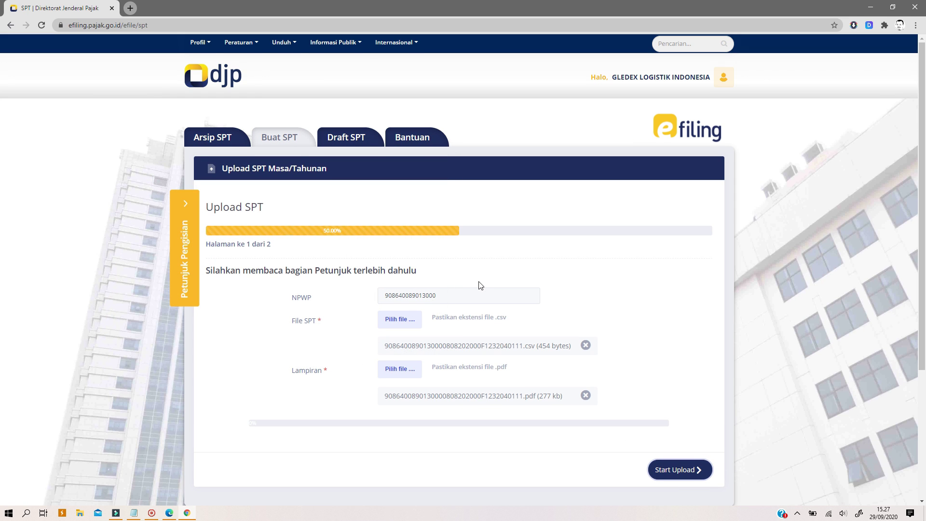
scroll(478, 282, "down", 2)
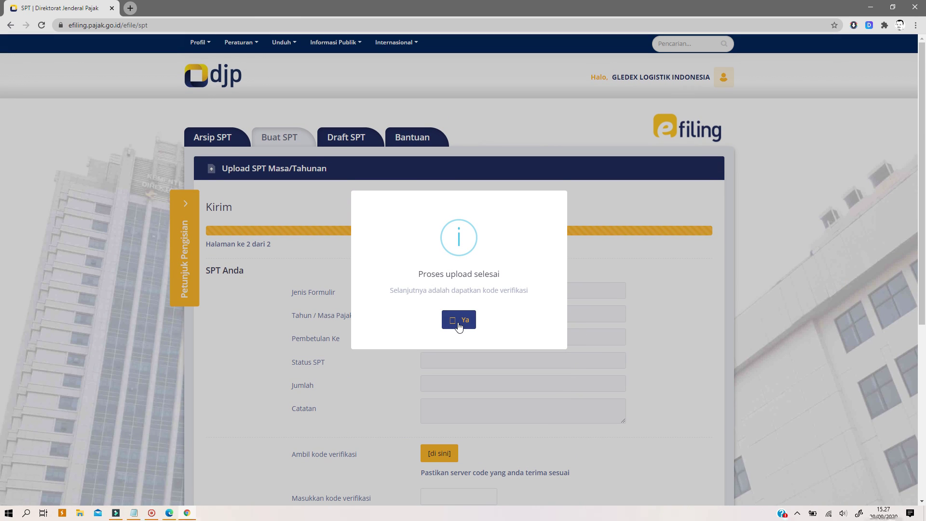
- Have the SPT PPN 1111 verification code sent by e-mail and dismiss the success notice
left_click(459, 321)
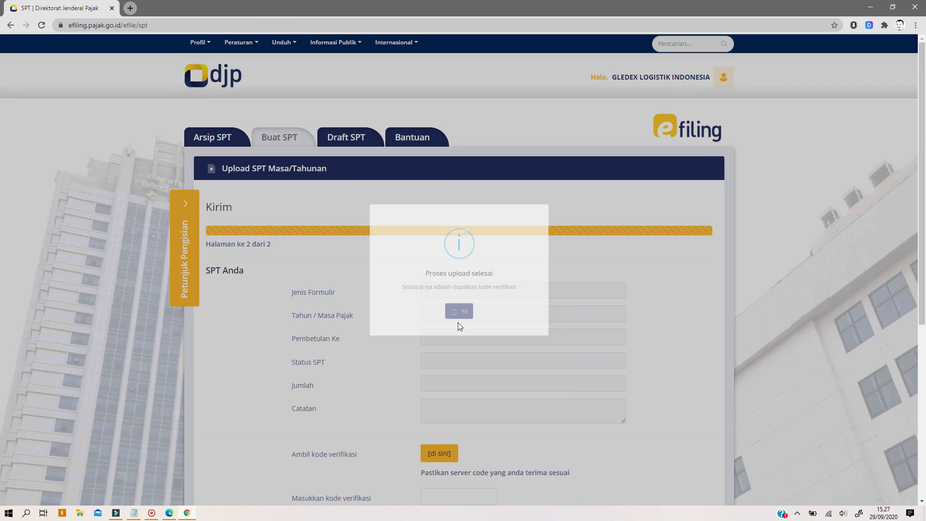
scroll(425, 210, "down", 2)
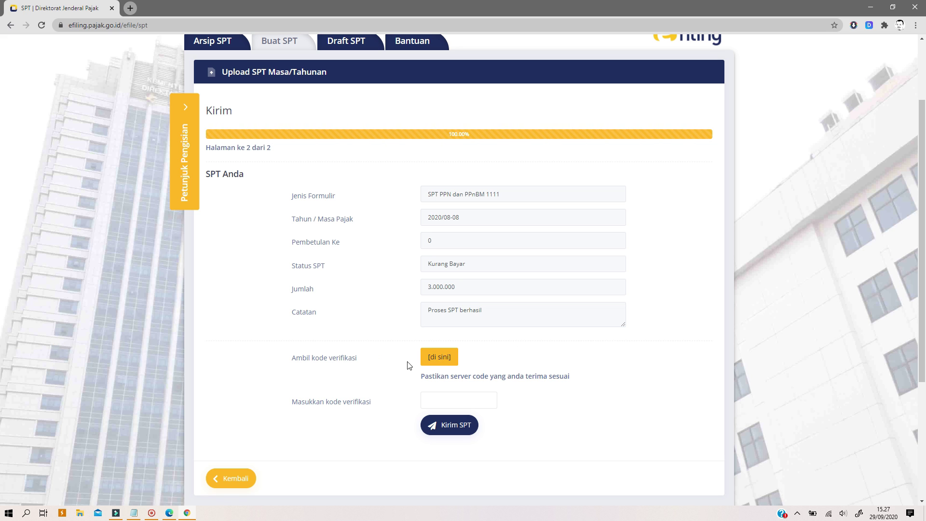
left_click(440, 361)
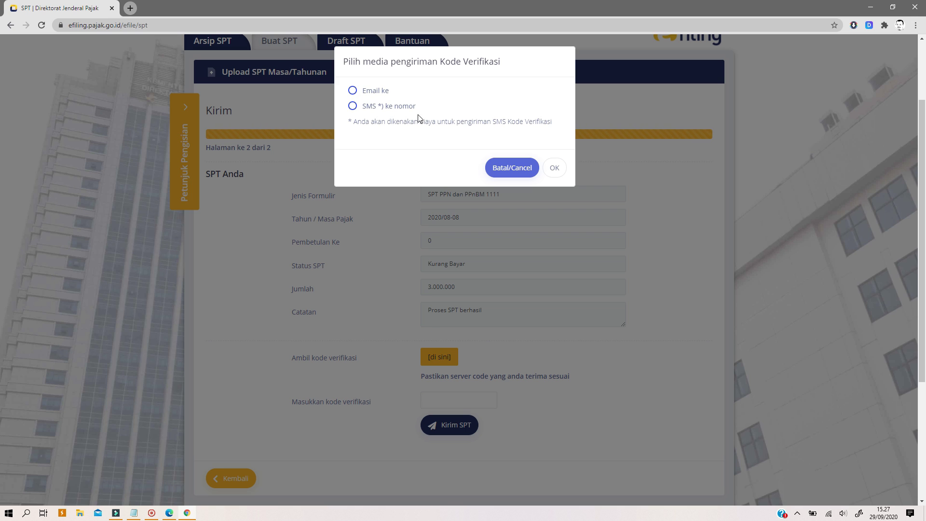
left_click(379, 92)
left_click(554, 169)
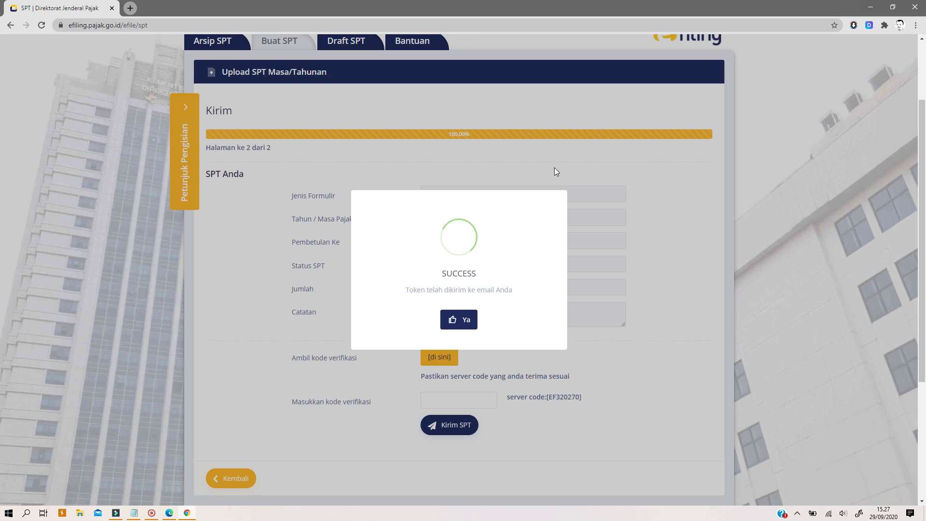
left_click(459, 321)
left_click(130, 8)
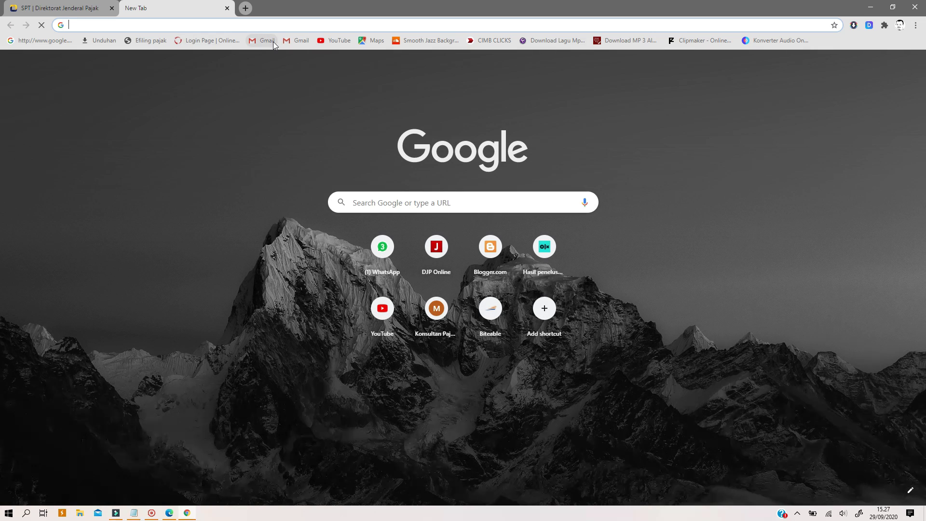
- Load the Gmail inbox in the new tab alongside the SPT filing page
left_click(269, 41)
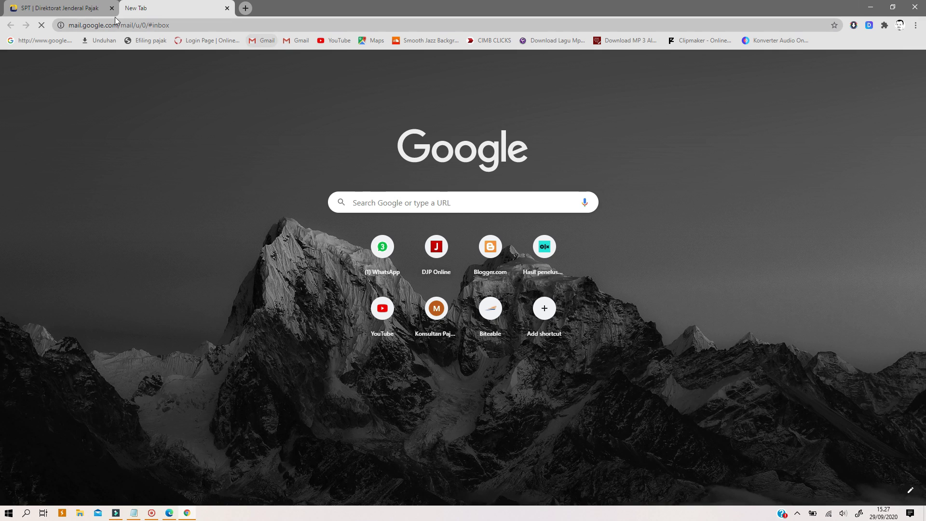
left_click(61, 8)
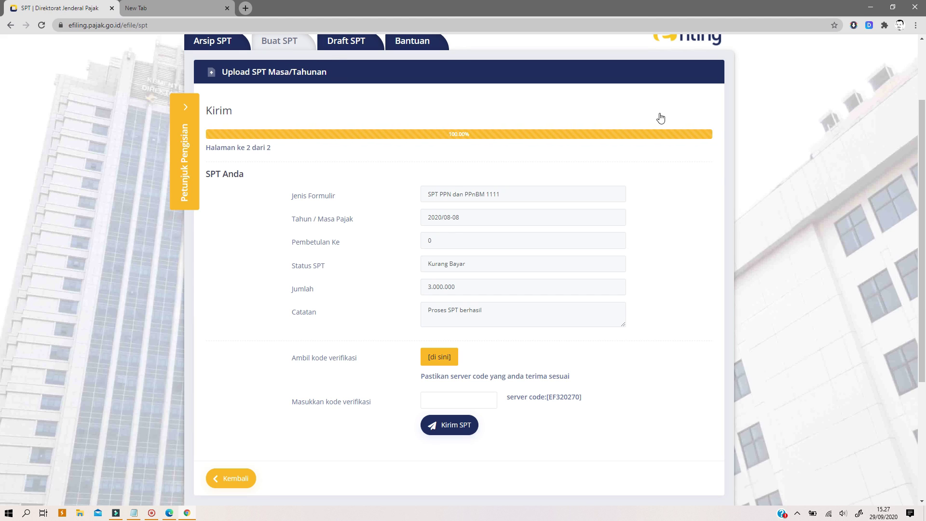
scroll(660, 118, "up", 2)
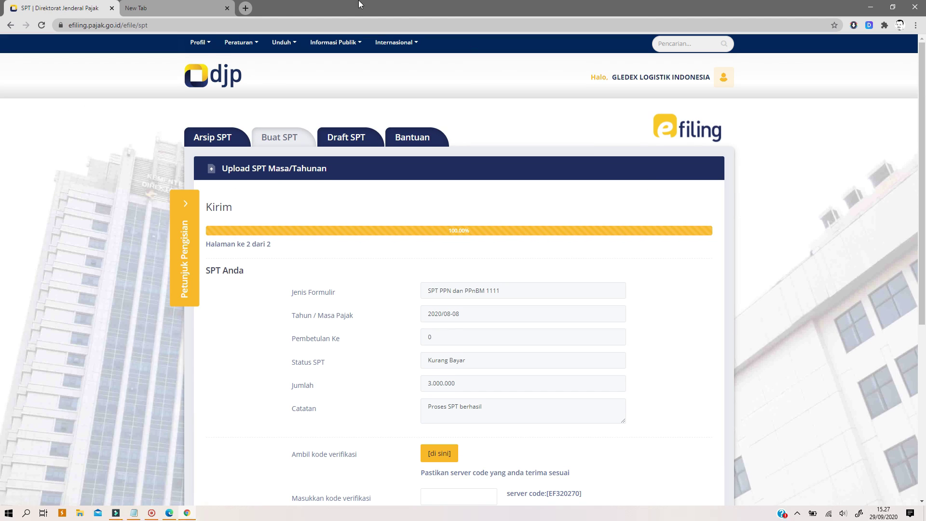
left_click(195, 12)
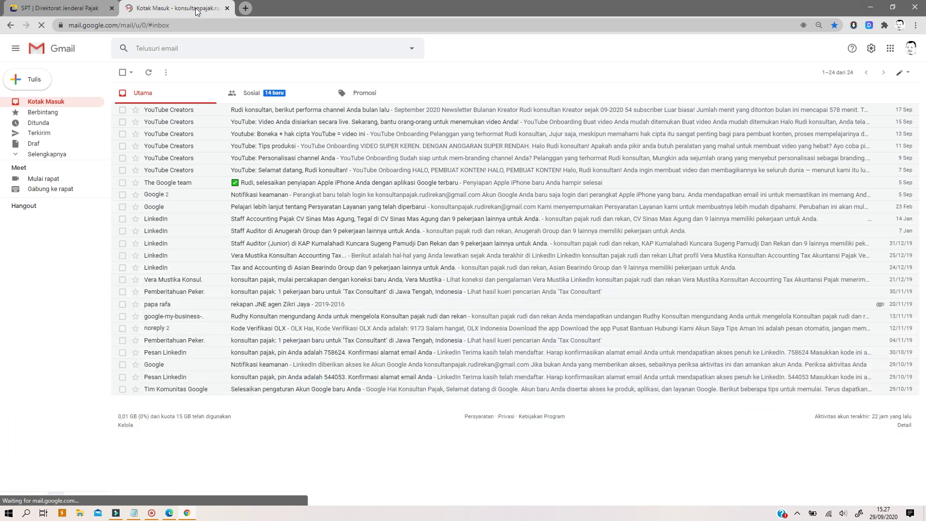
left_click(72, 8)
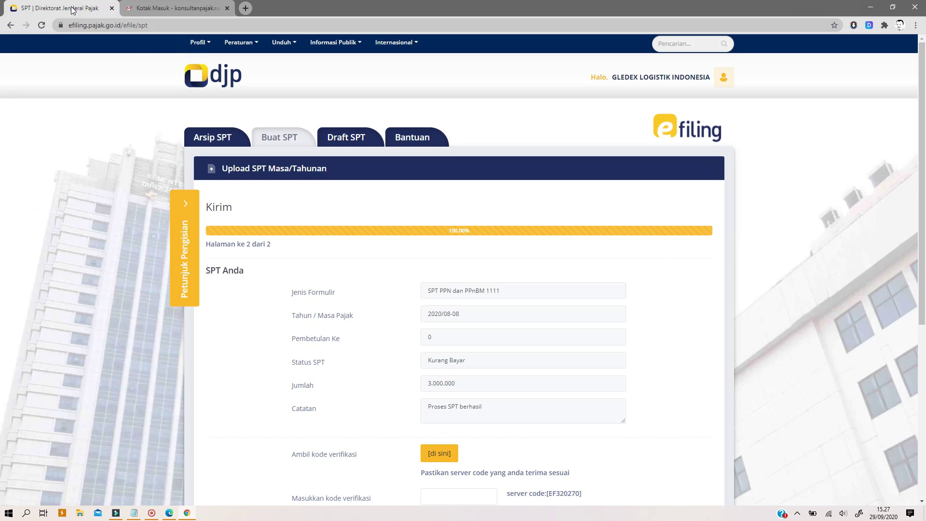
left_click(176, 8)
- Choose to add another Google account from the Gmail profile menu
left_click(907, 54)
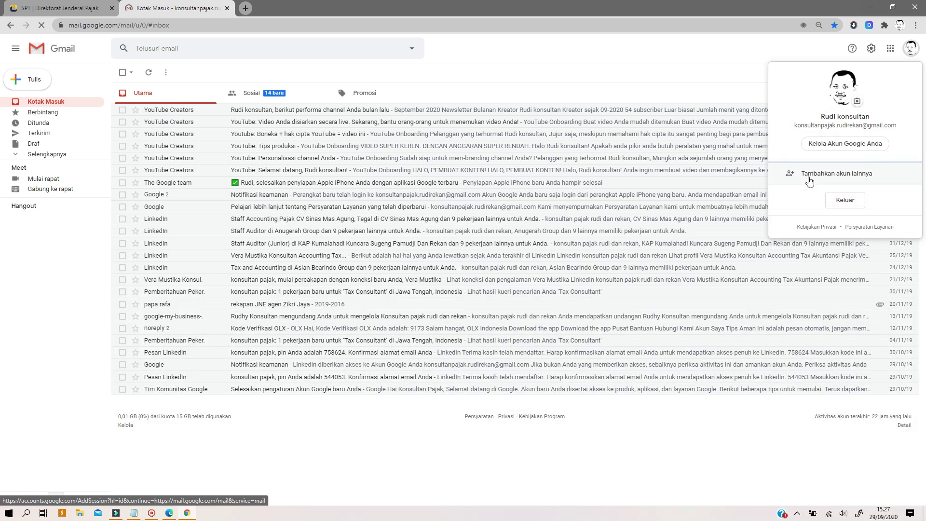
left_click(828, 176)
left_click(828, 176)
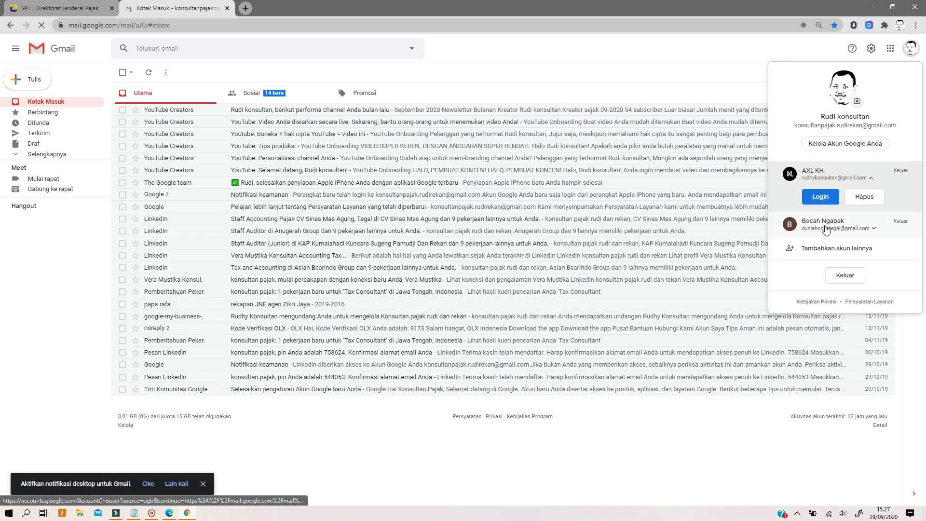
left_click(826, 248)
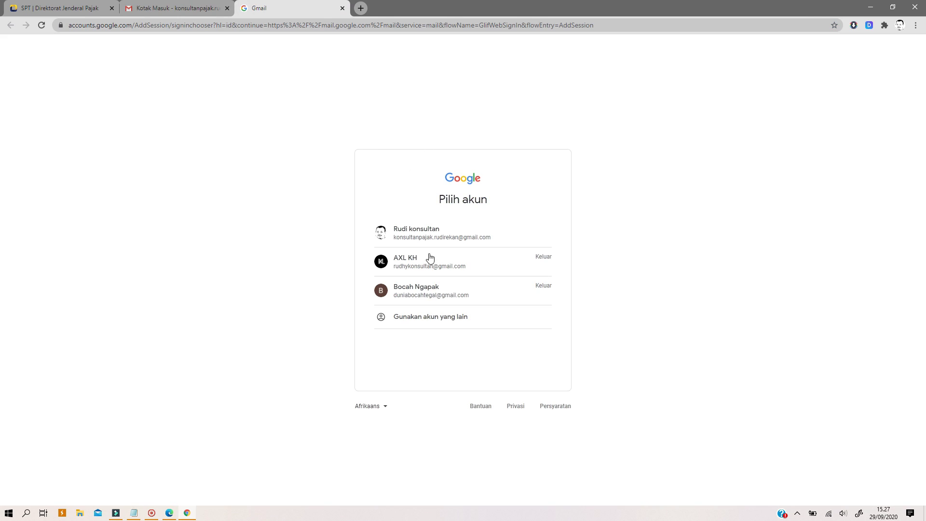
- Sign in with a different account using the company's Gmail address and its password
left_click(427, 320)
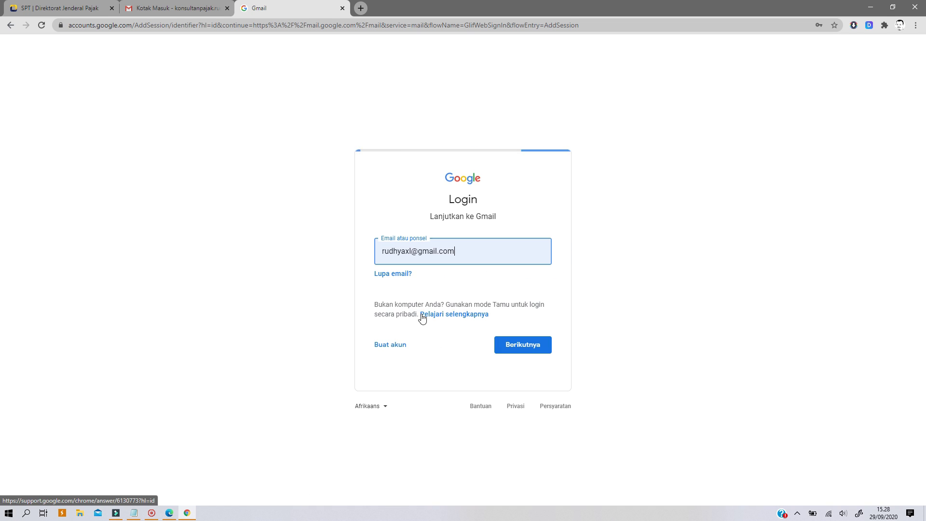
left_click_drag(411, 251, 364, 267)
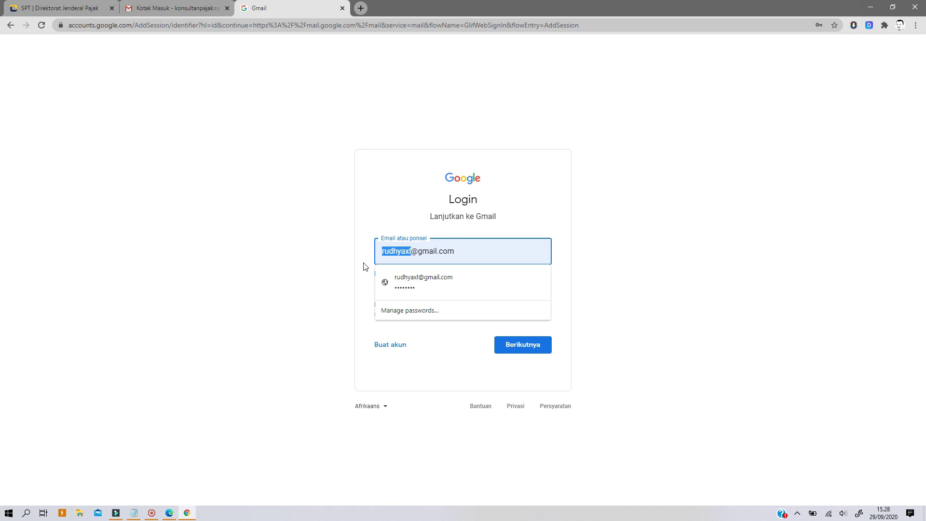
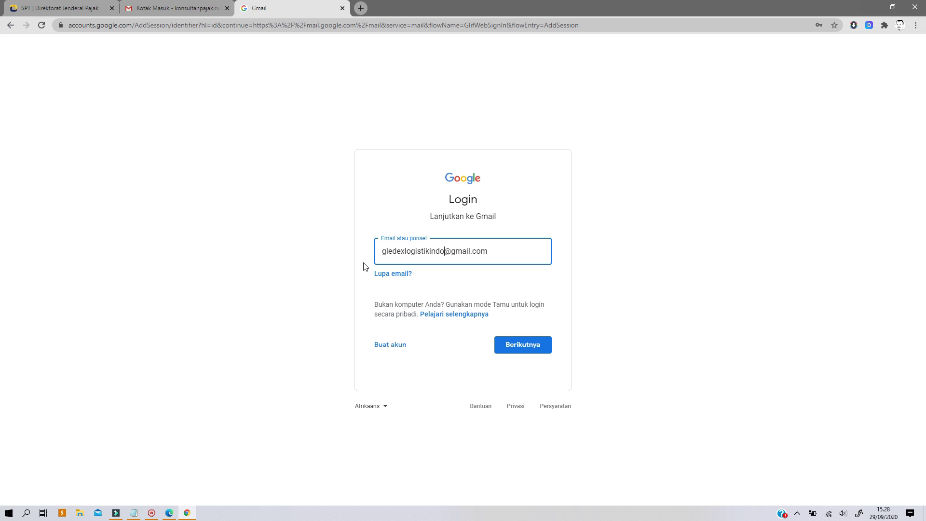
left_click(519, 349)
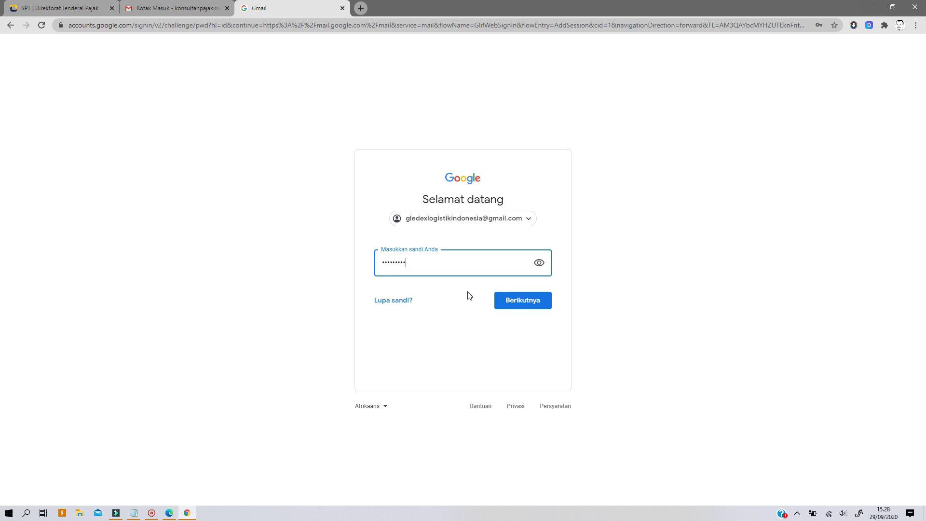
left_click(536, 297)
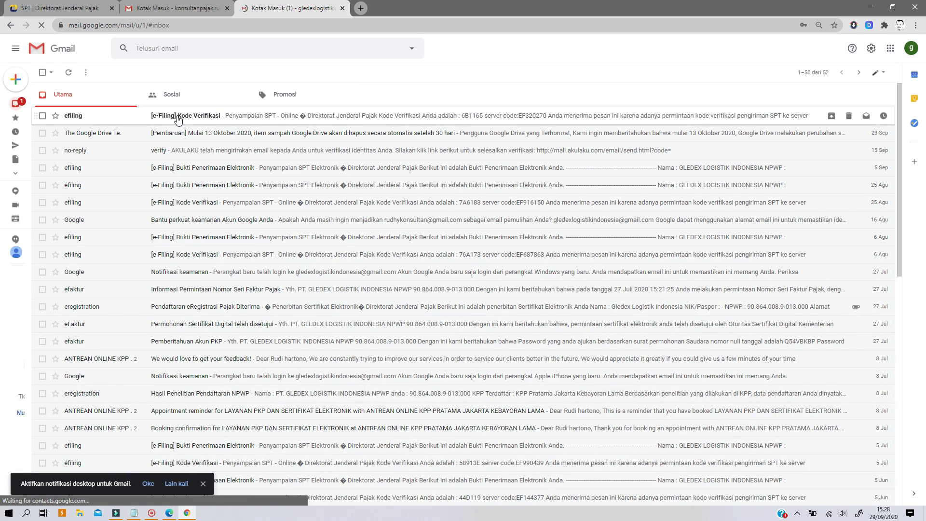
- Copy the code from the newest '[e-Filing] Kode Verifikasi' email and go back to the SPT tab
left_click(179, 119)
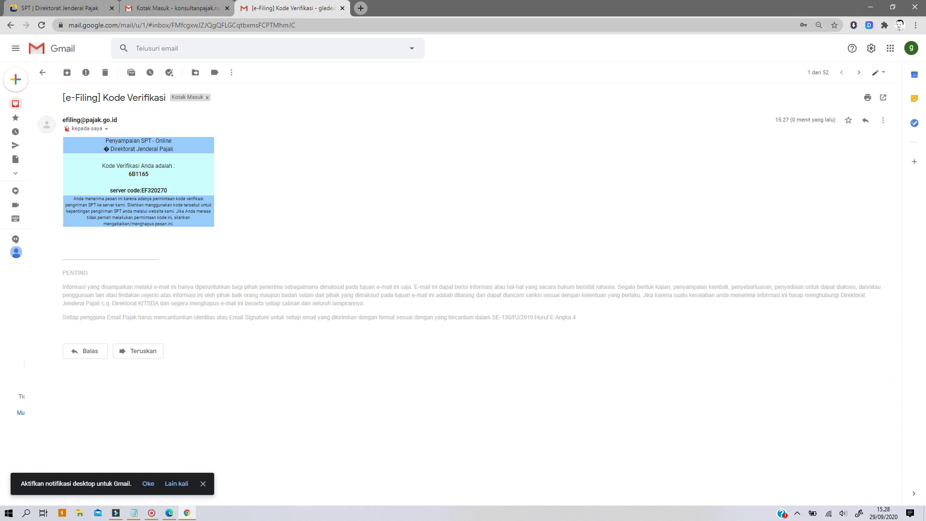
double_click(145, 173)
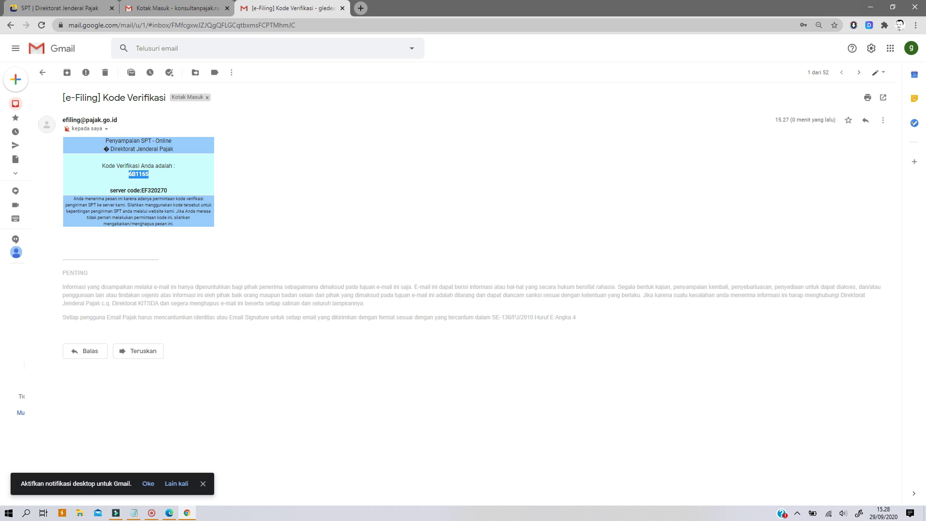
right_click(143, 177)
left_click(164, 182)
key("ctrl+1")
scroll(433, 427, "down", 3)
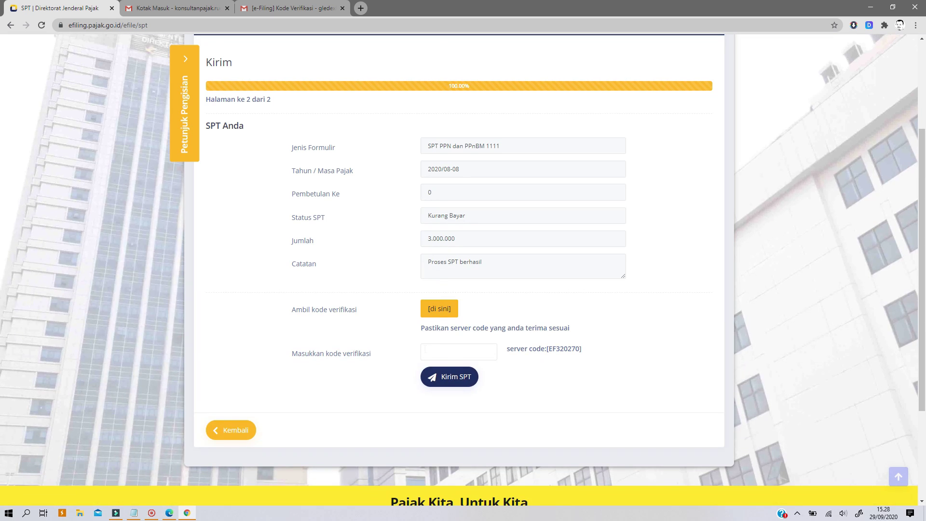
- Paste the emailed code into the verification field and submit the SPT, which fails with ERR099
left_click(434, 352)
right_click(432, 353)
left_click(452, 424)
left_click(459, 379)
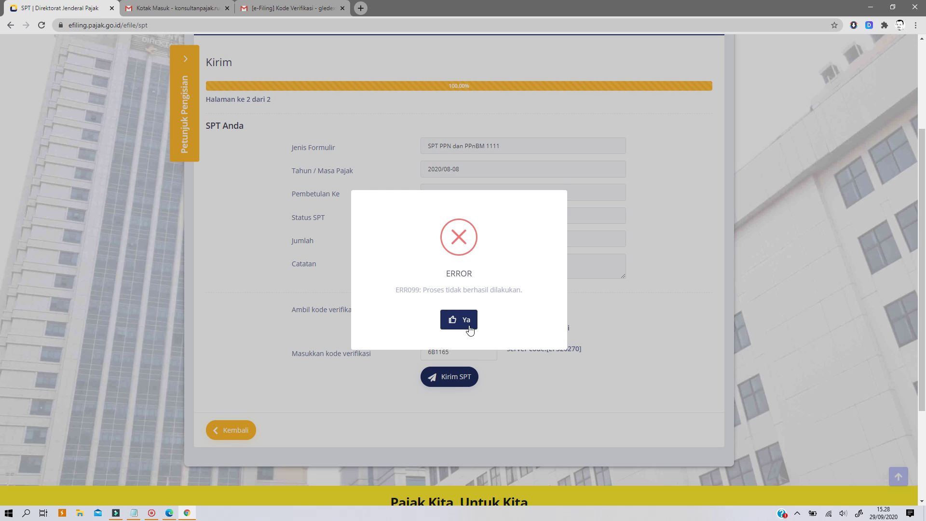
left_click(460, 321)
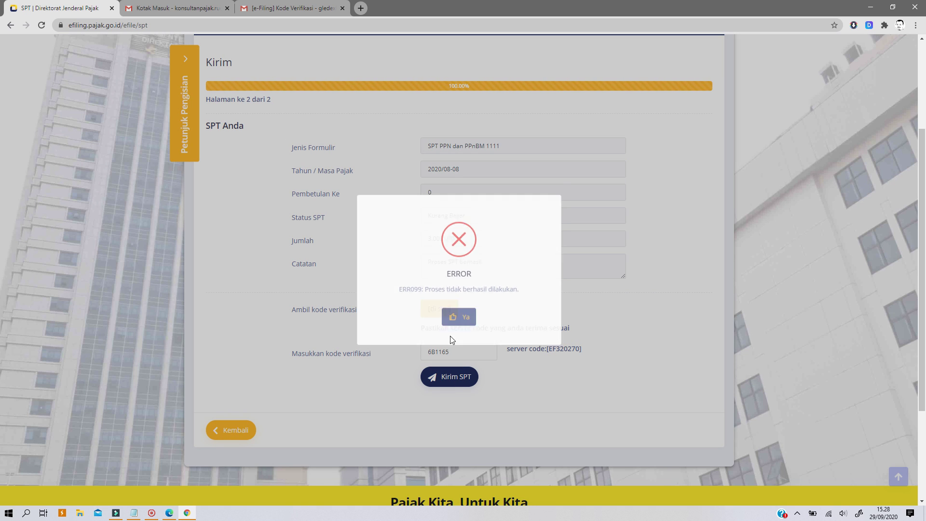
left_click(447, 375)
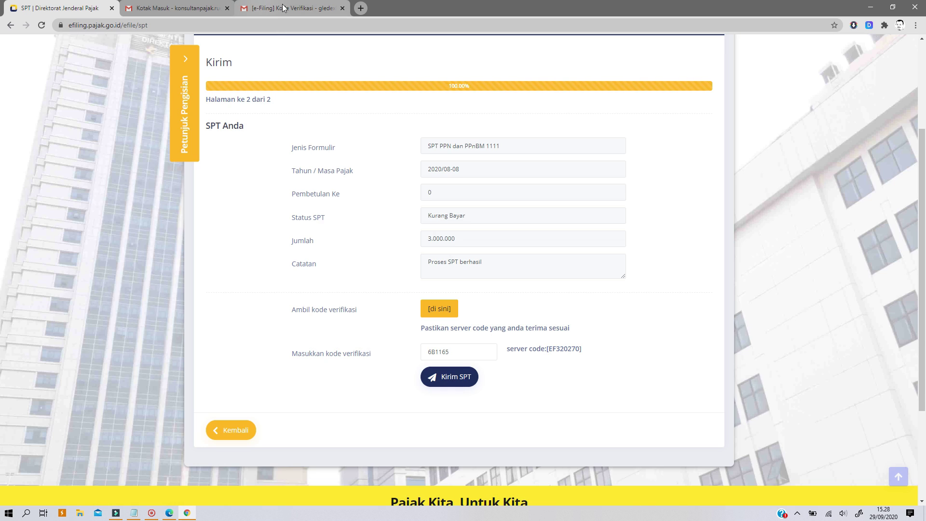
- Recheck the code in the email, clear the code field, and retry submission, which errors again
left_click(289, 8)
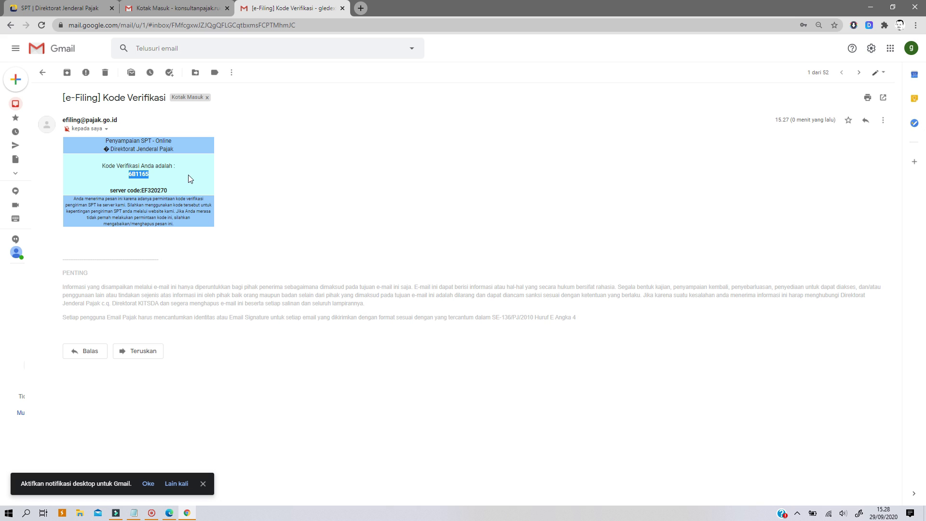
left_click_drag(151, 174, 114, 170)
left_click(65, 9)
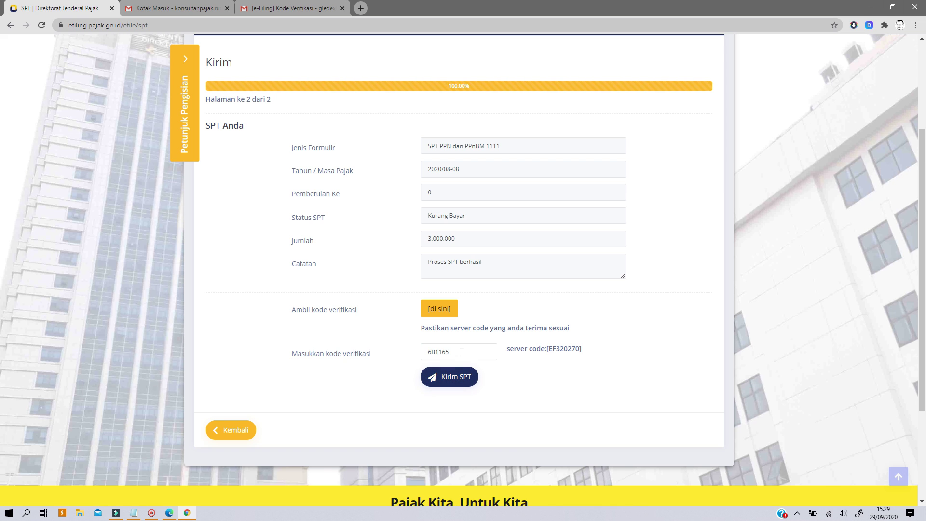
left_click_drag(462, 351, 409, 354)
key("BackSpace")
left_click(460, 377)
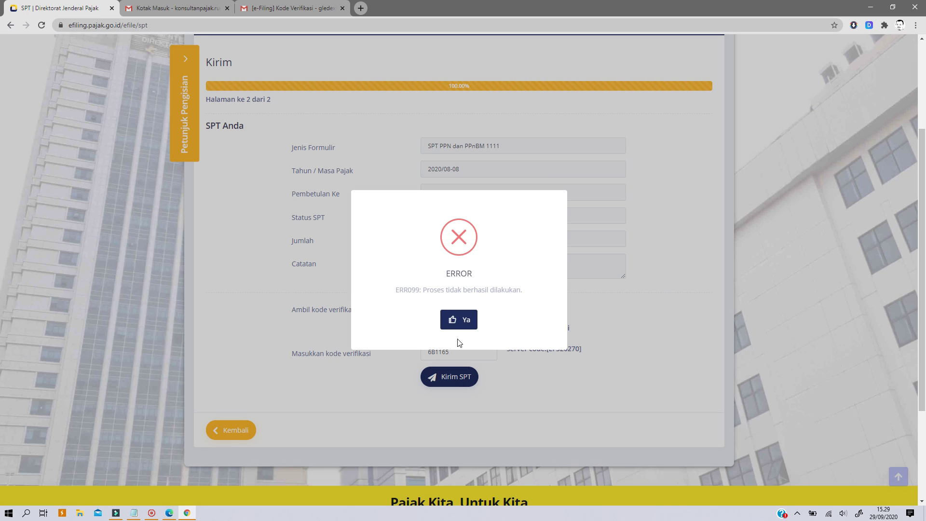
left_click(456, 319)
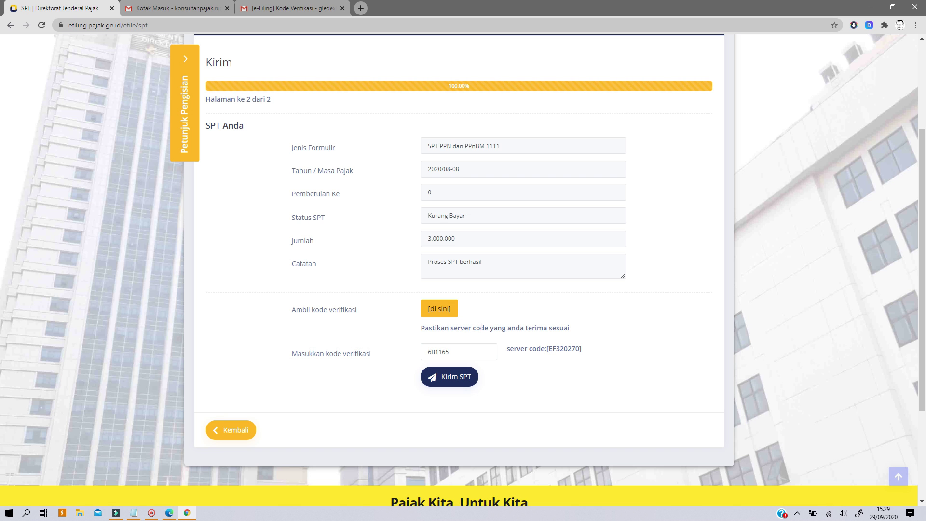
- Request a new verification code by e-mail, which also fails
left_click(434, 311)
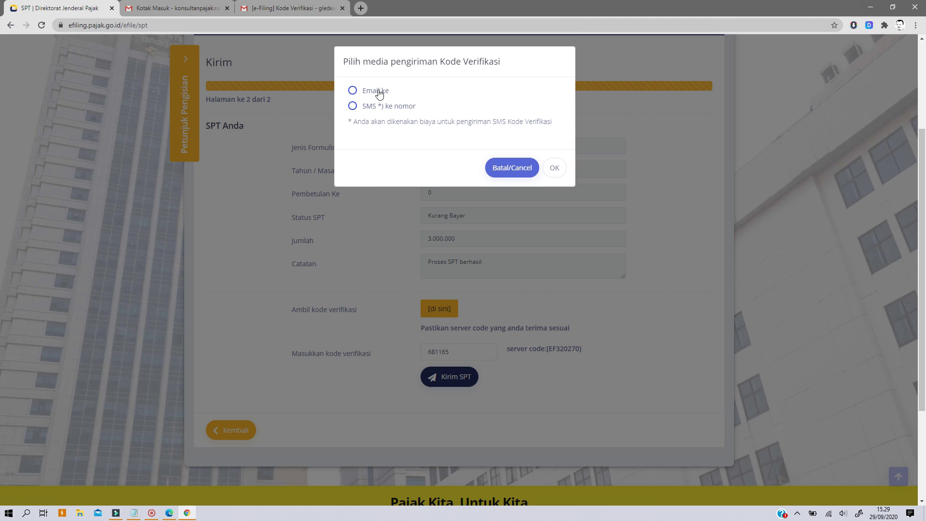
left_click(555, 166)
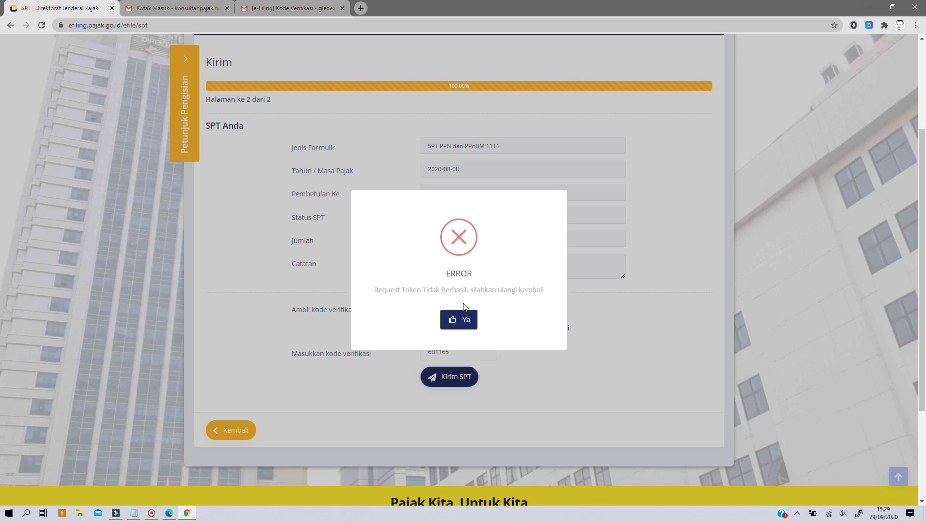
left_click(459, 320)
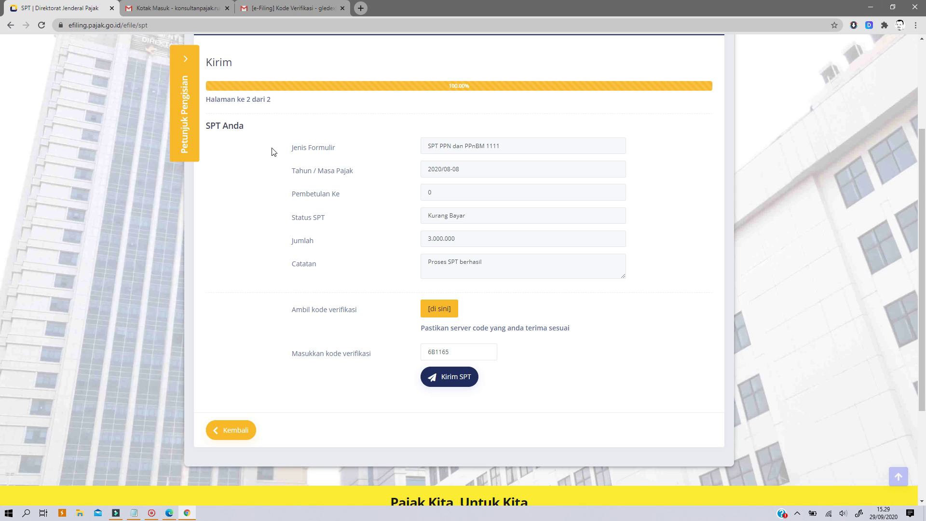
- Reload e-Filing, confirm the Draft SPT list is empty, and recheck the earlier code email
left_click(12, 25)
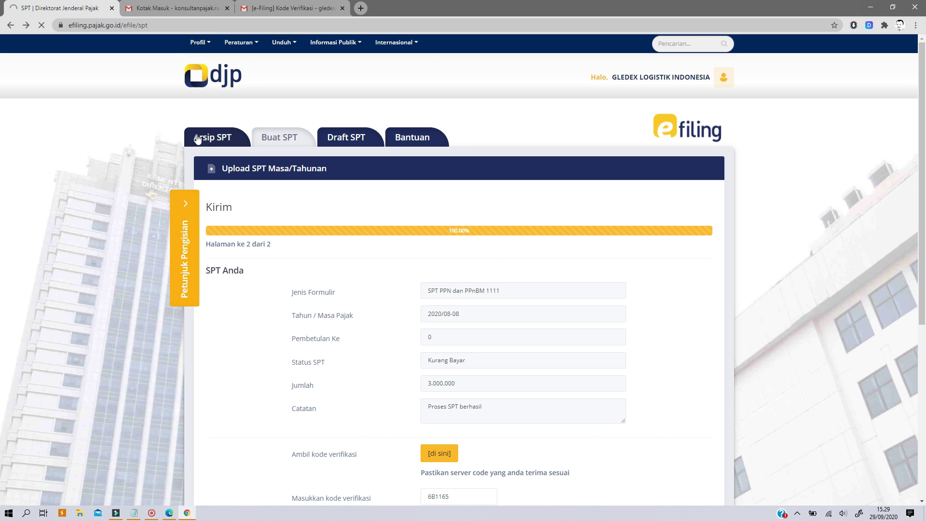
left_click(337, 137)
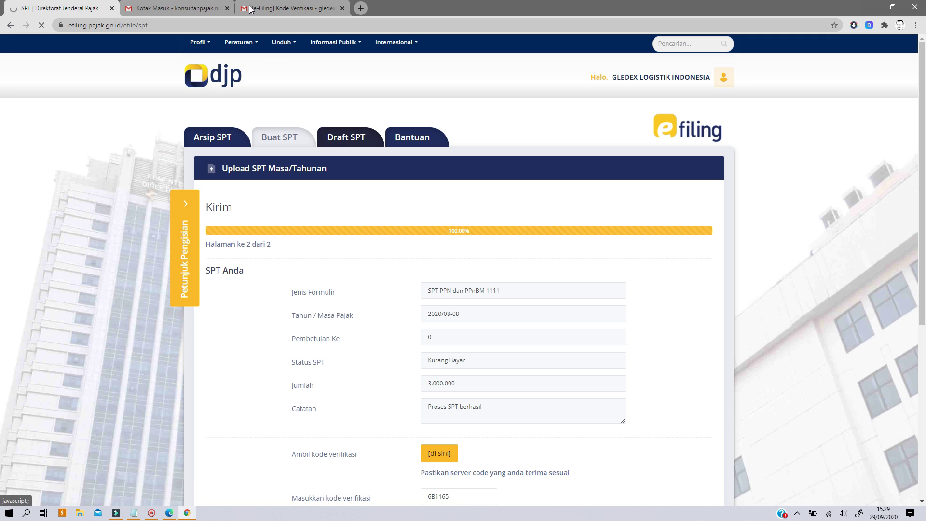
left_click(162, 8)
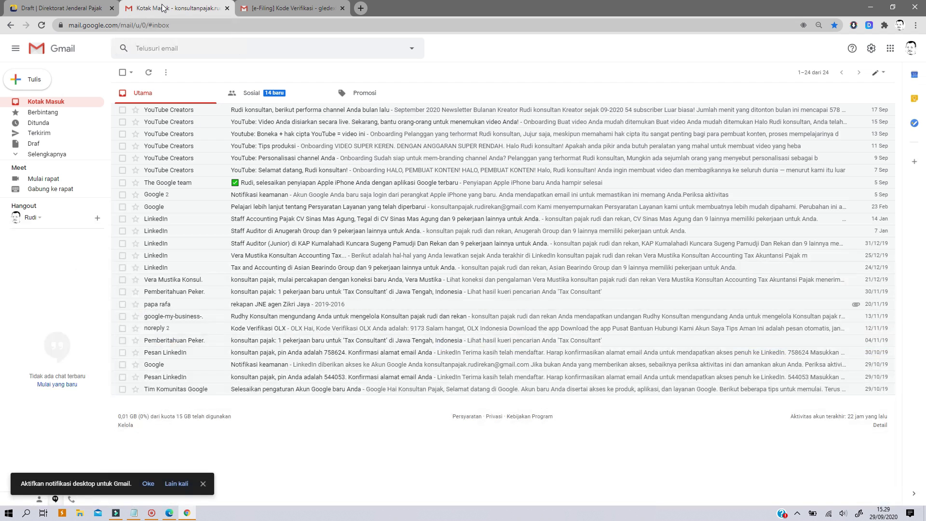
left_click(308, 8)
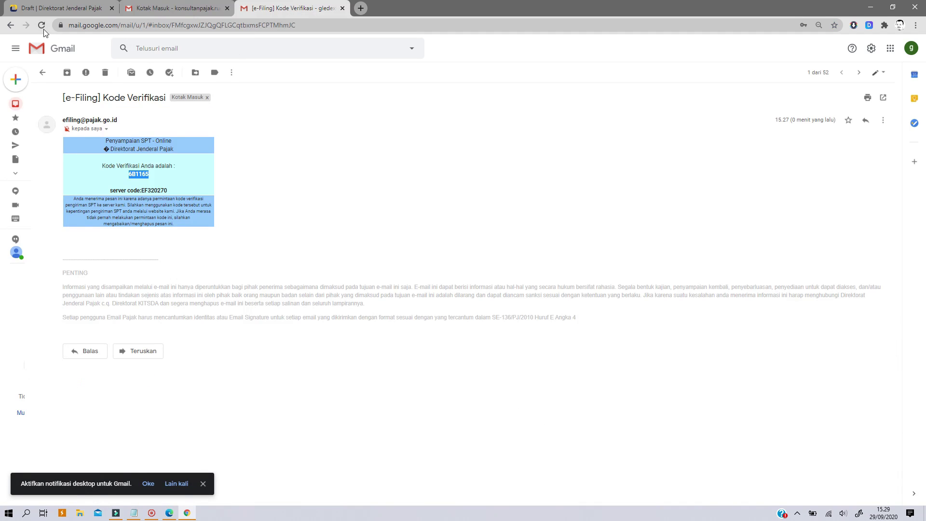
left_click(30, 105)
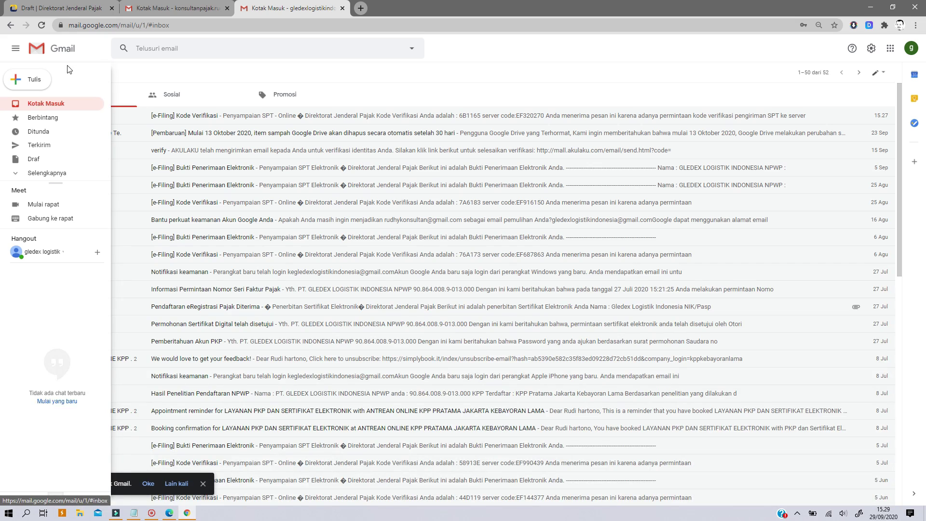
left_click(58, 8)
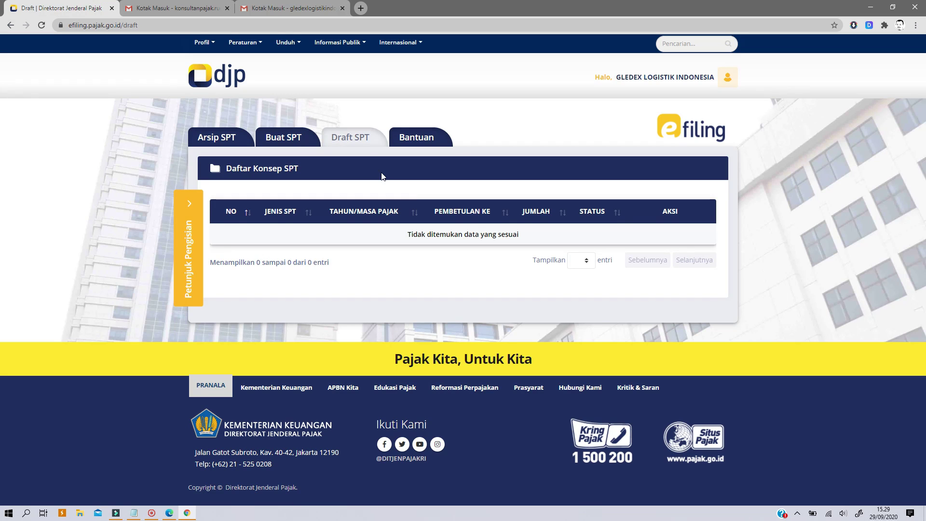
- Review the Arsip SPT list and open a fresh Buat SPT upload form
left_click(288, 138)
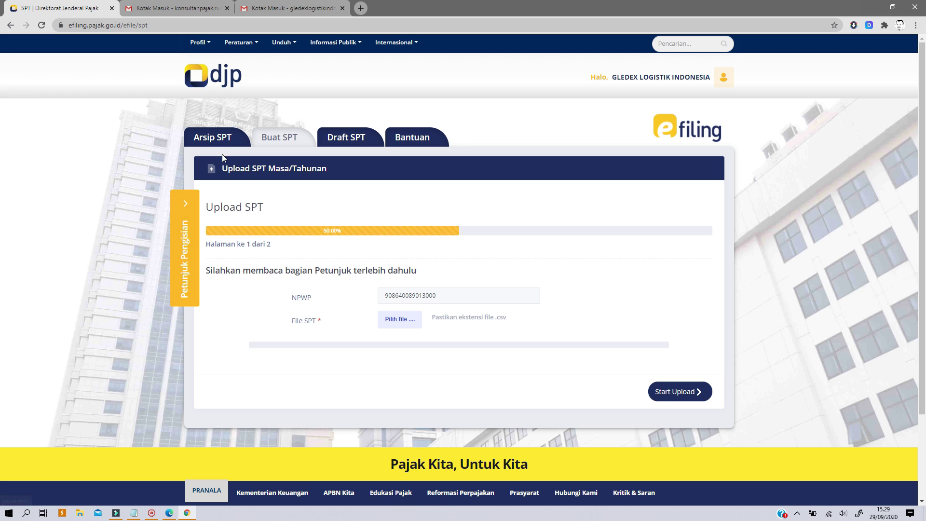
left_click(223, 137)
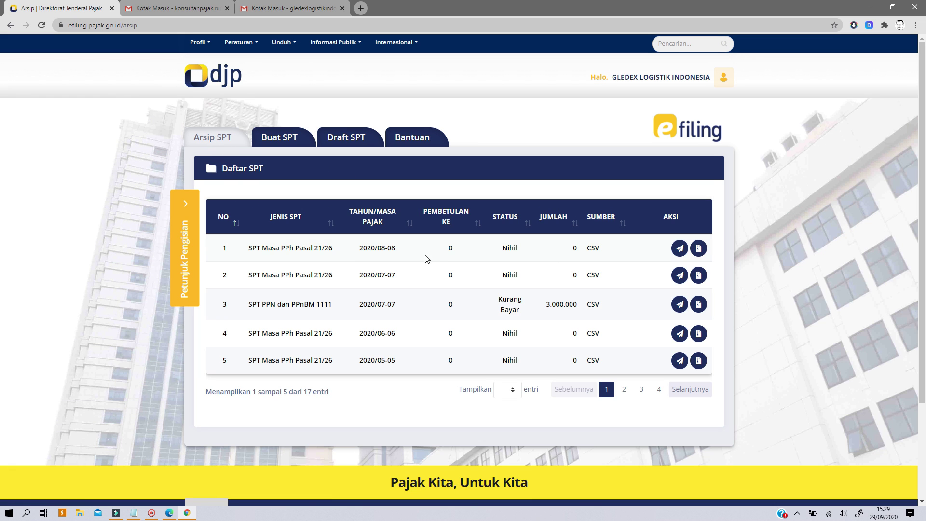
left_click(288, 140)
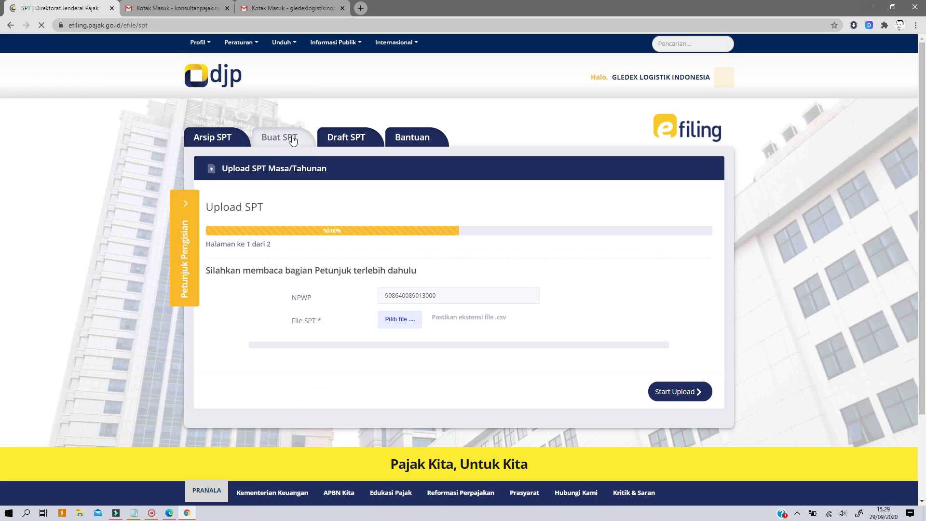
- Attach the Agustus 2020 CSV (454 bytes) and its PDF Lampiran (277 kb), then start the upload
left_click(395, 322)
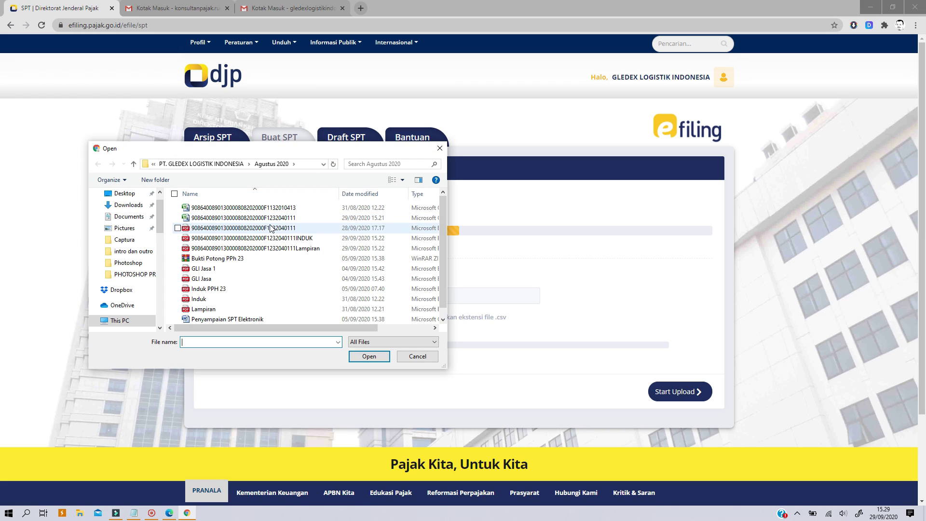
left_click(267, 218)
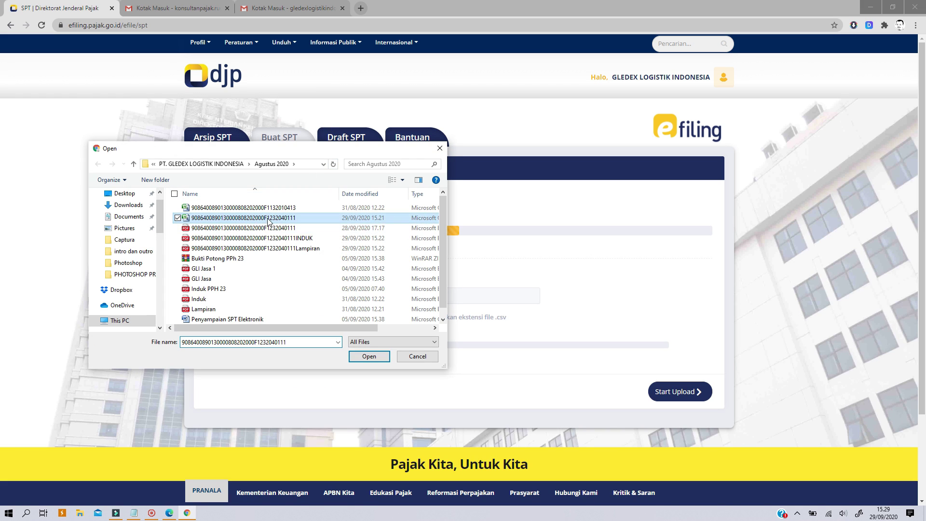
left_click(369, 356)
left_click(406, 369)
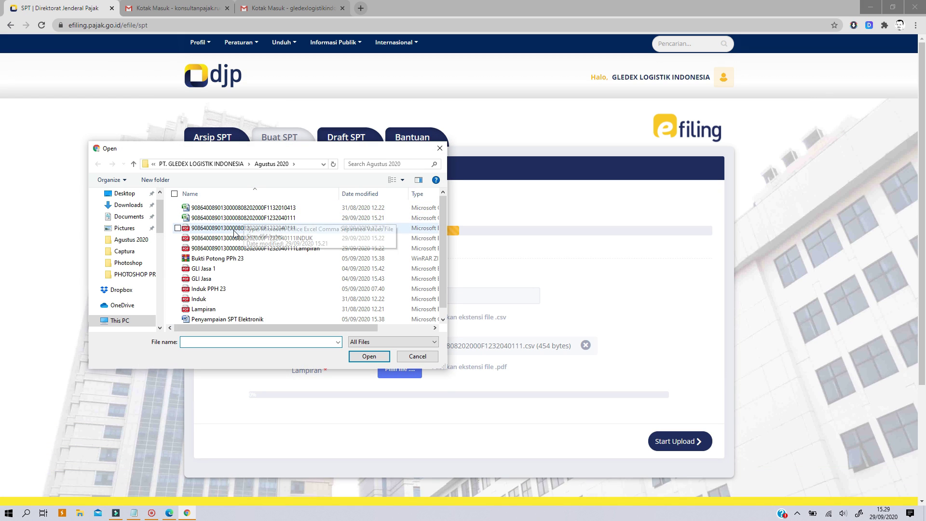
left_click(232, 228)
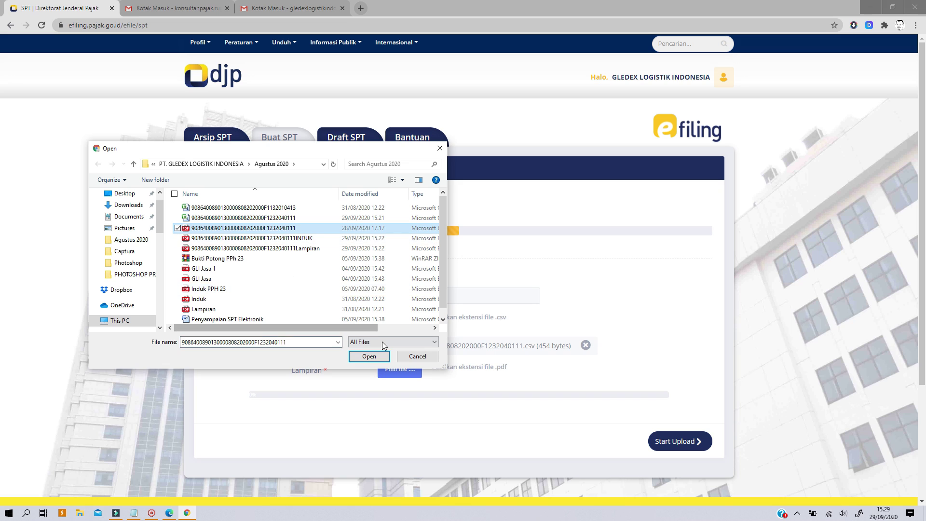
left_click(370, 356)
left_click(677, 470)
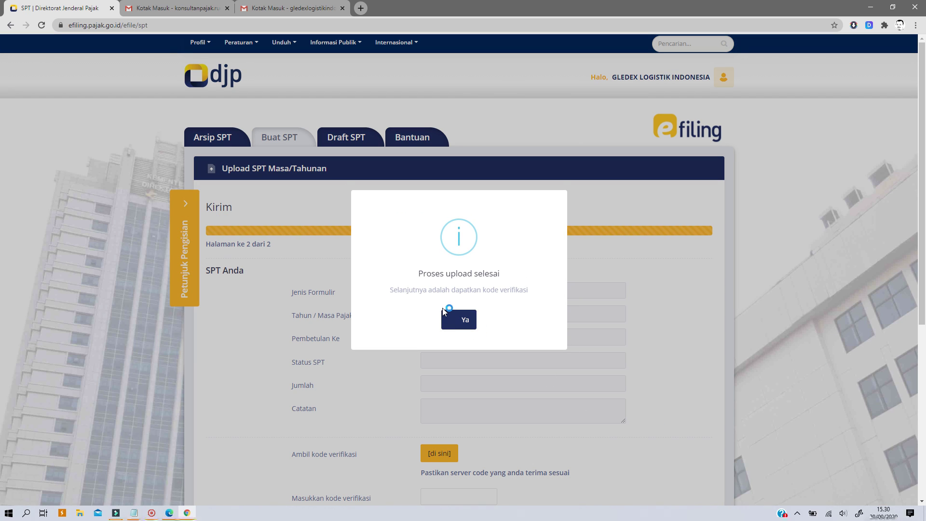
- Acknowledge the finished upload and request a new verification code by e-mail
left_click(458, 318)
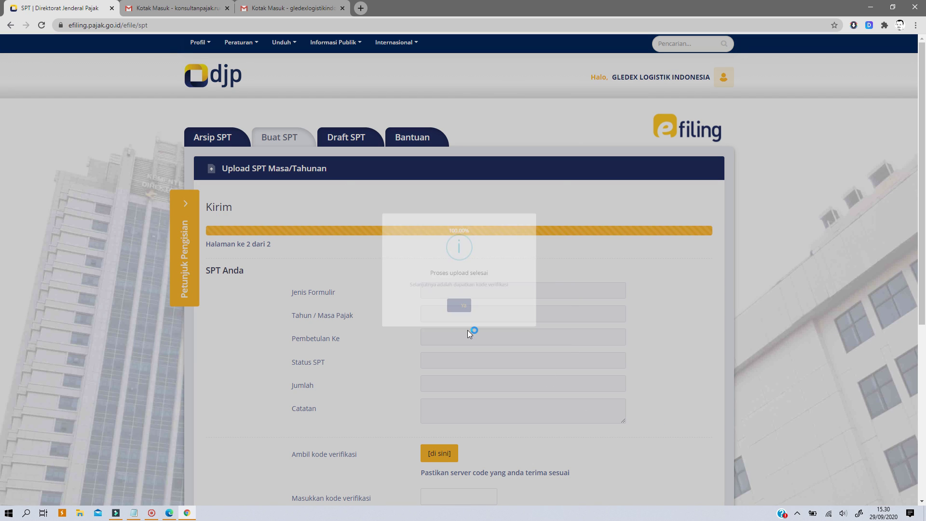
scroll(467, 330, "down", 5)
scroll(468, 330, "up", 3)
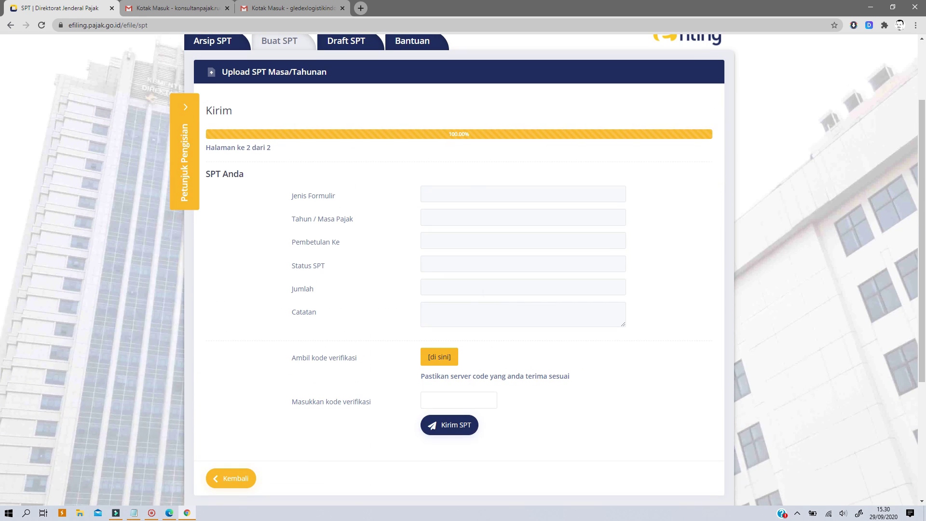
left_click(447, 360)
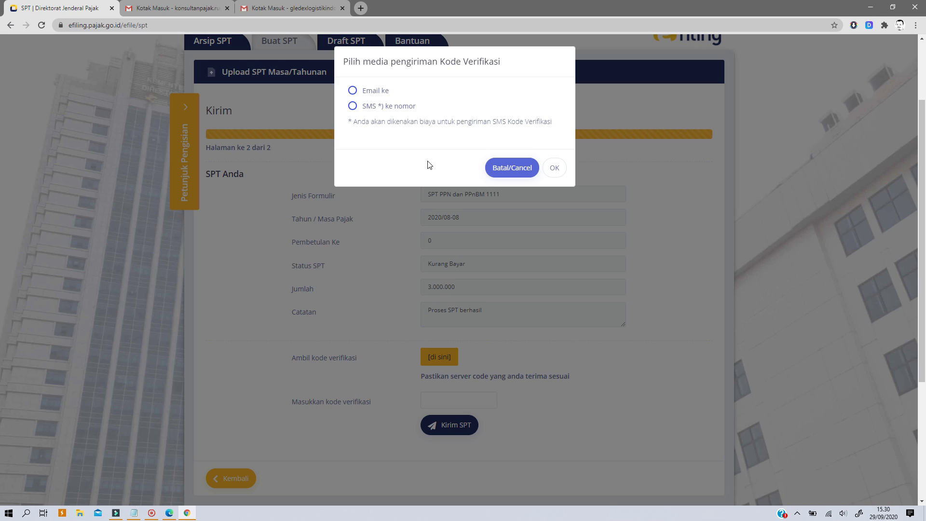
left_click(550, 168)
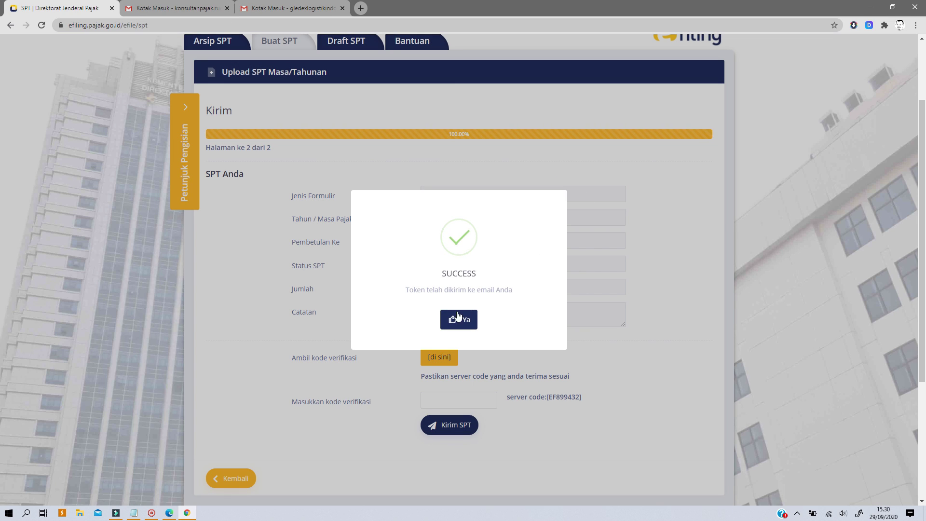
left_click(458, 319)
- Copy the code from the fresh Kode Verifikasi email for server code EF899432 and return to Kirim
left_click(306, 5)
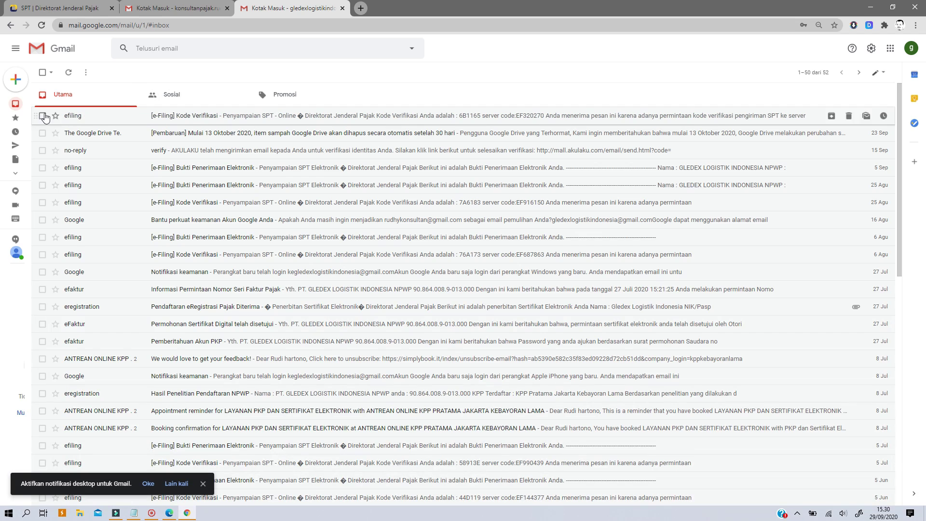
left_click(32, 106)
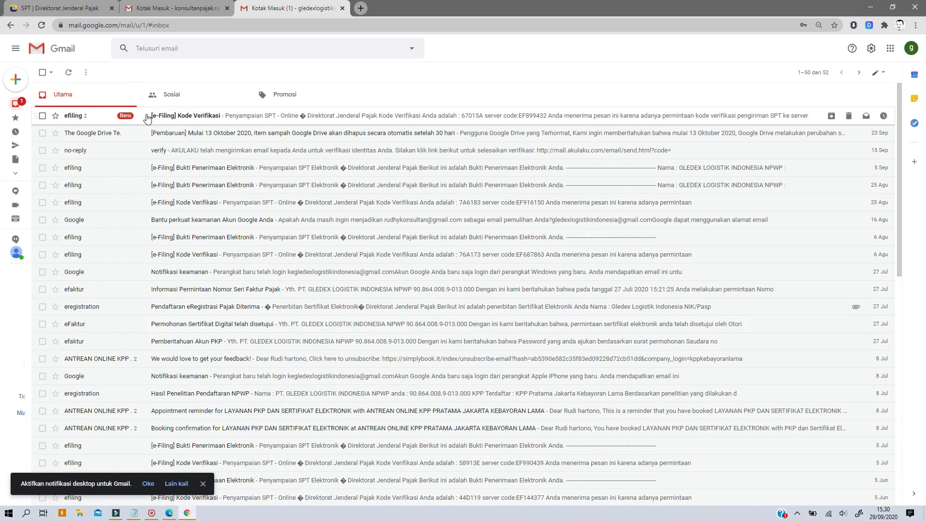
left_click(147, 118)
left_click_drag(144, 201, 121, 212)
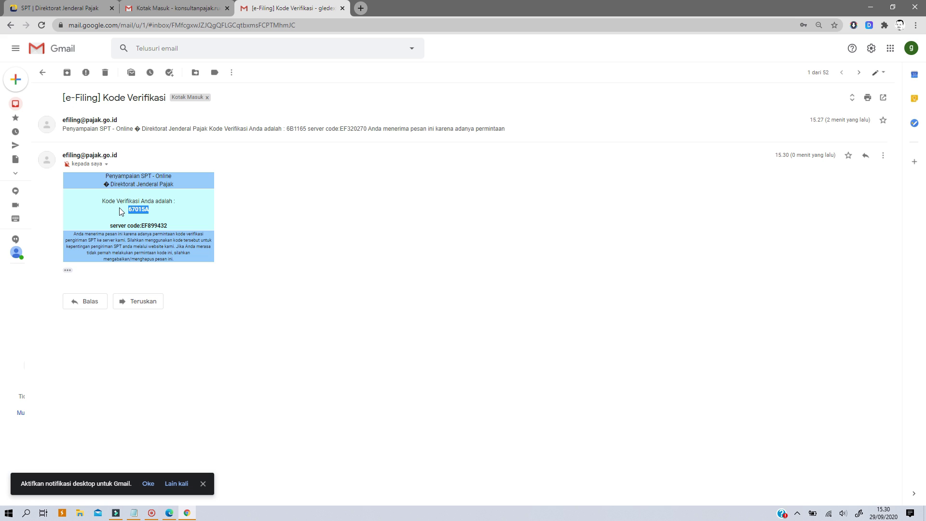
right_click(147, 210)
left_click(154, 216)
left_click(72, 8)
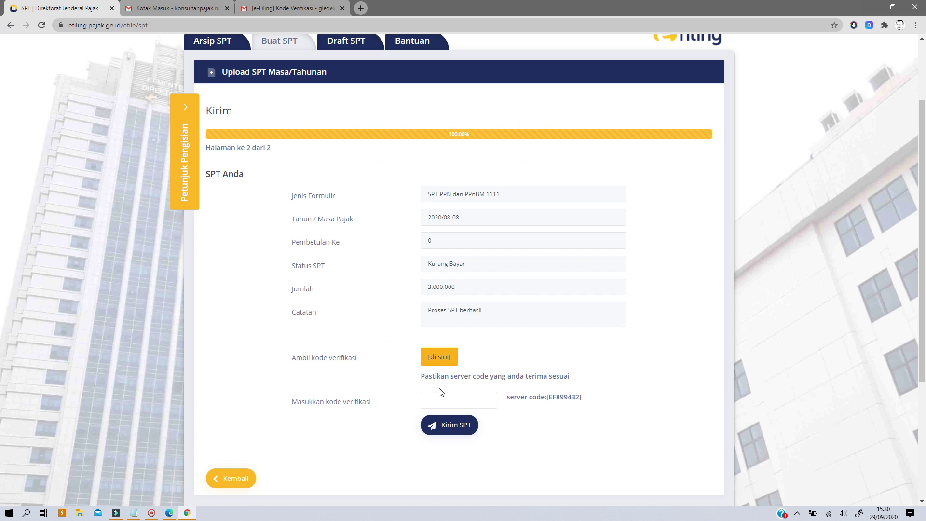
- Paste the emailed verification code, submit the SPT with Kirim SPT, and rate the service Puas
right_click(440, 404)
left_click(464, 325)
left_click(452, 425)
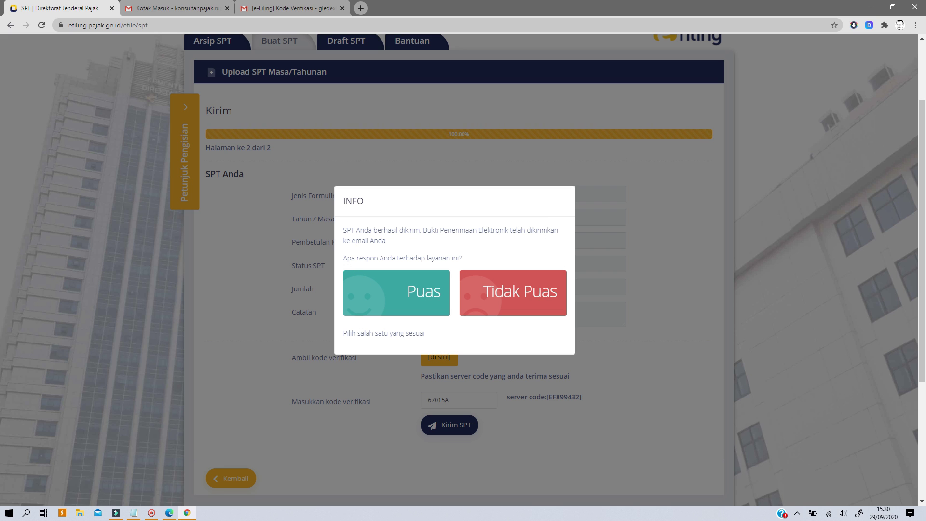
left_click(418, 297)
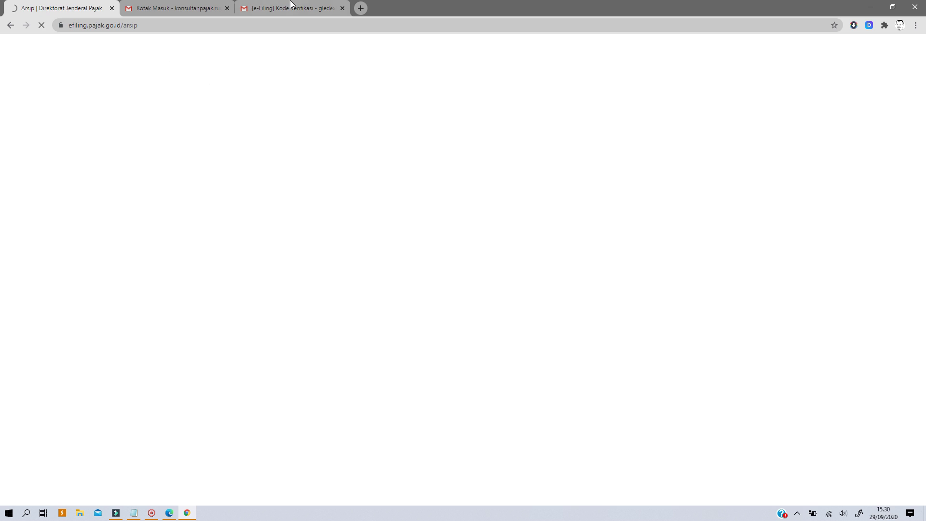
- Scroll the Arsip SPT list to find the 2020/08-08 SPT PPN 1111 entry, Kurang Bayar 3.000.000
scroll(398, 218, "down", 1)
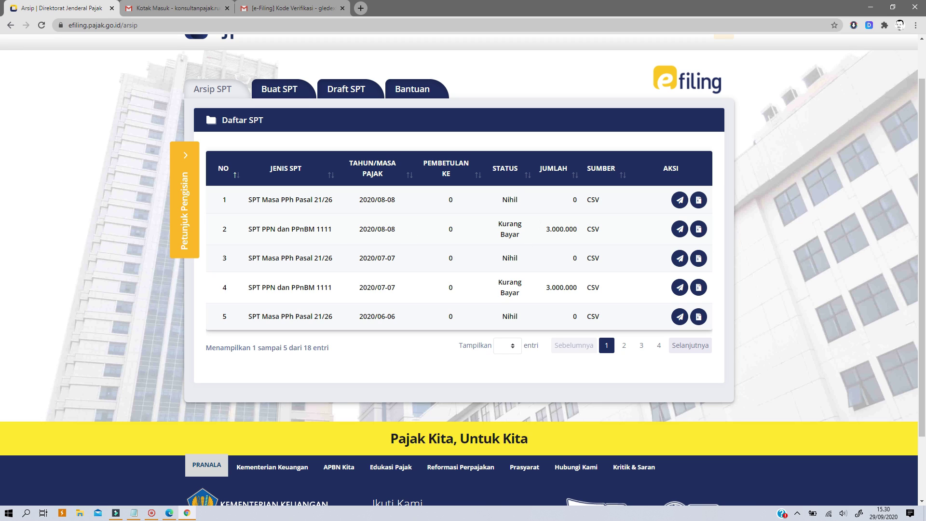
- Find the Bukti Penerimaan Elektronik email in the Gmail inbox, then minimise the browser to the desktop
left_click(294, 8)
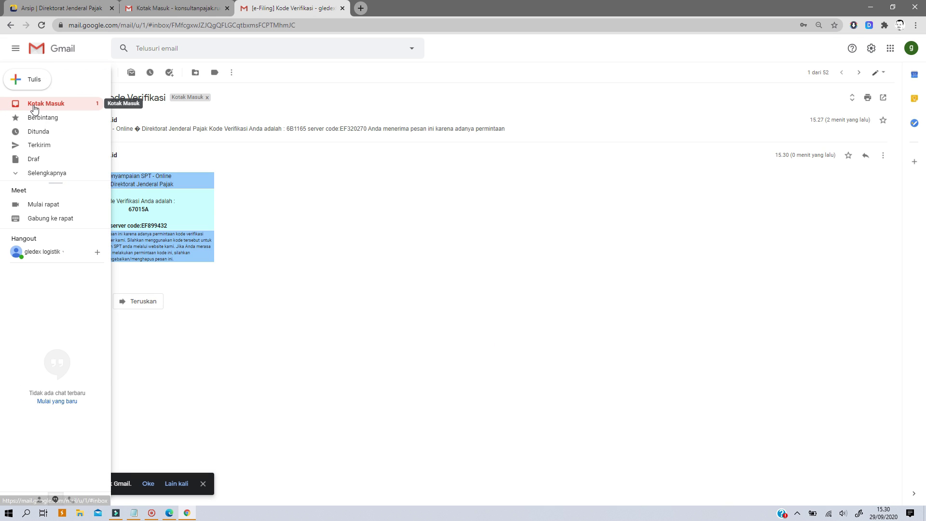
left_click(27, 104)
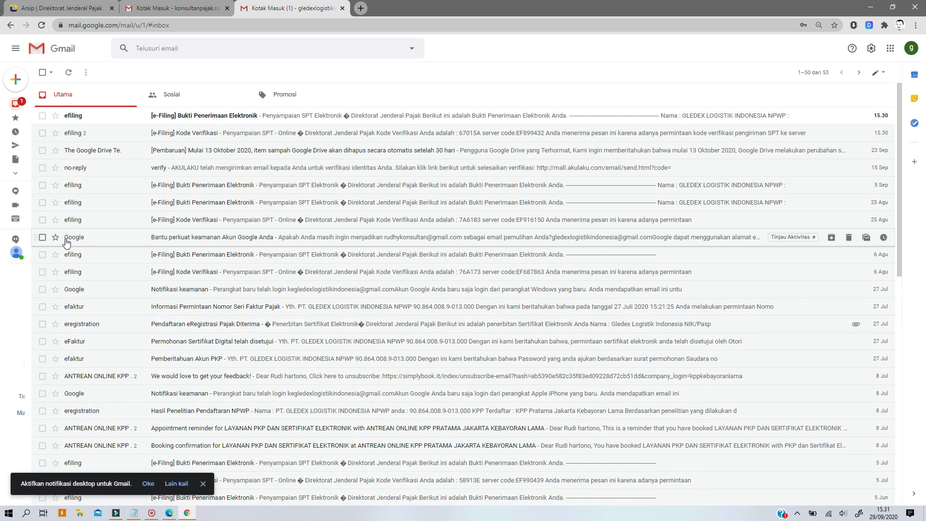
left_click(871, 8)
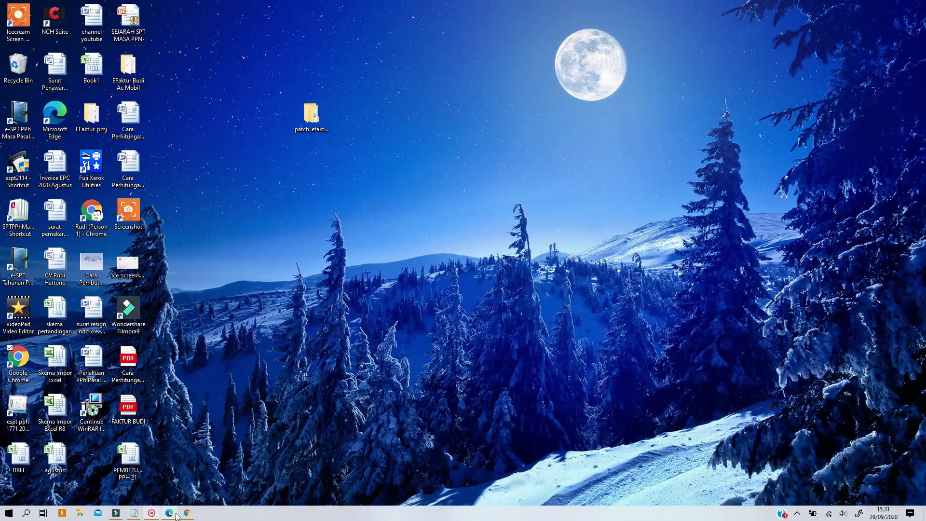
mouse_move(169, 517)
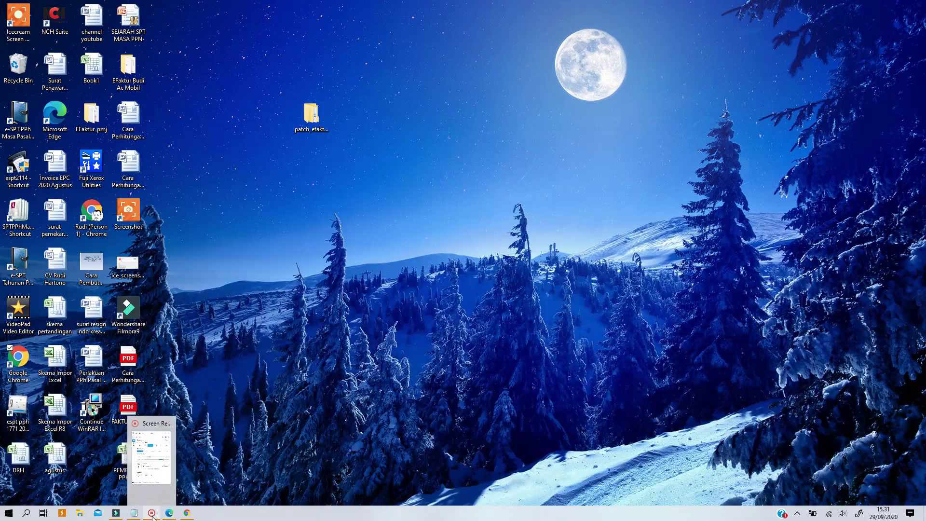